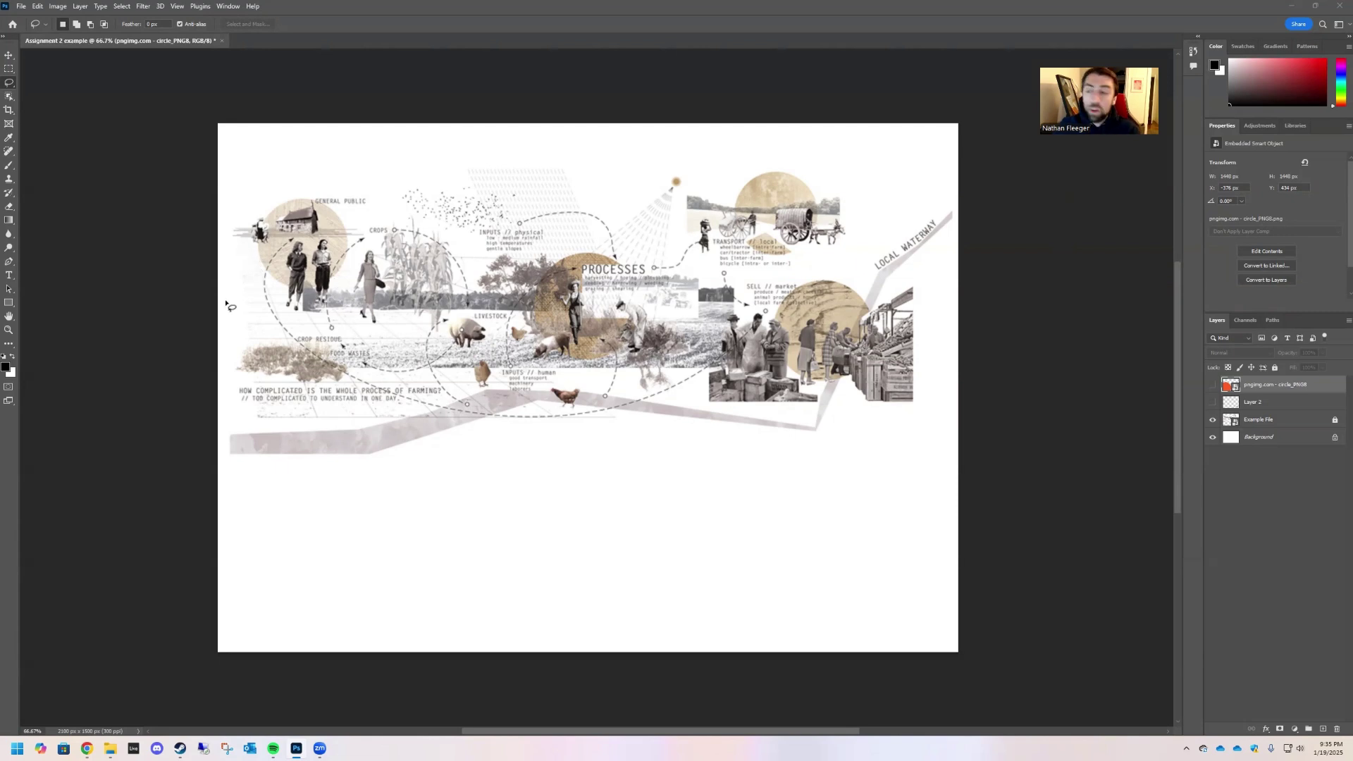
Examine the farming collage up close, from the general public scene across to the local waterway.
left_click(8, 55)
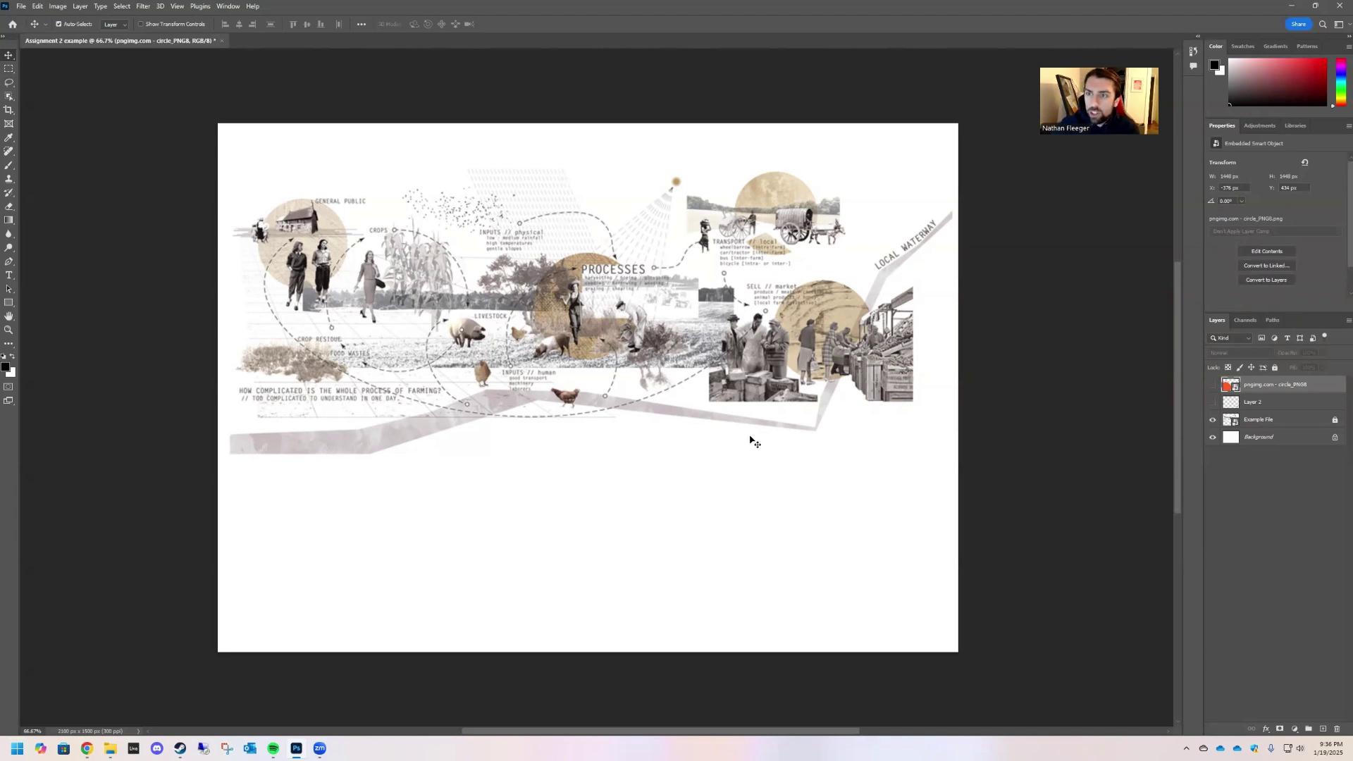
key("ctrl")
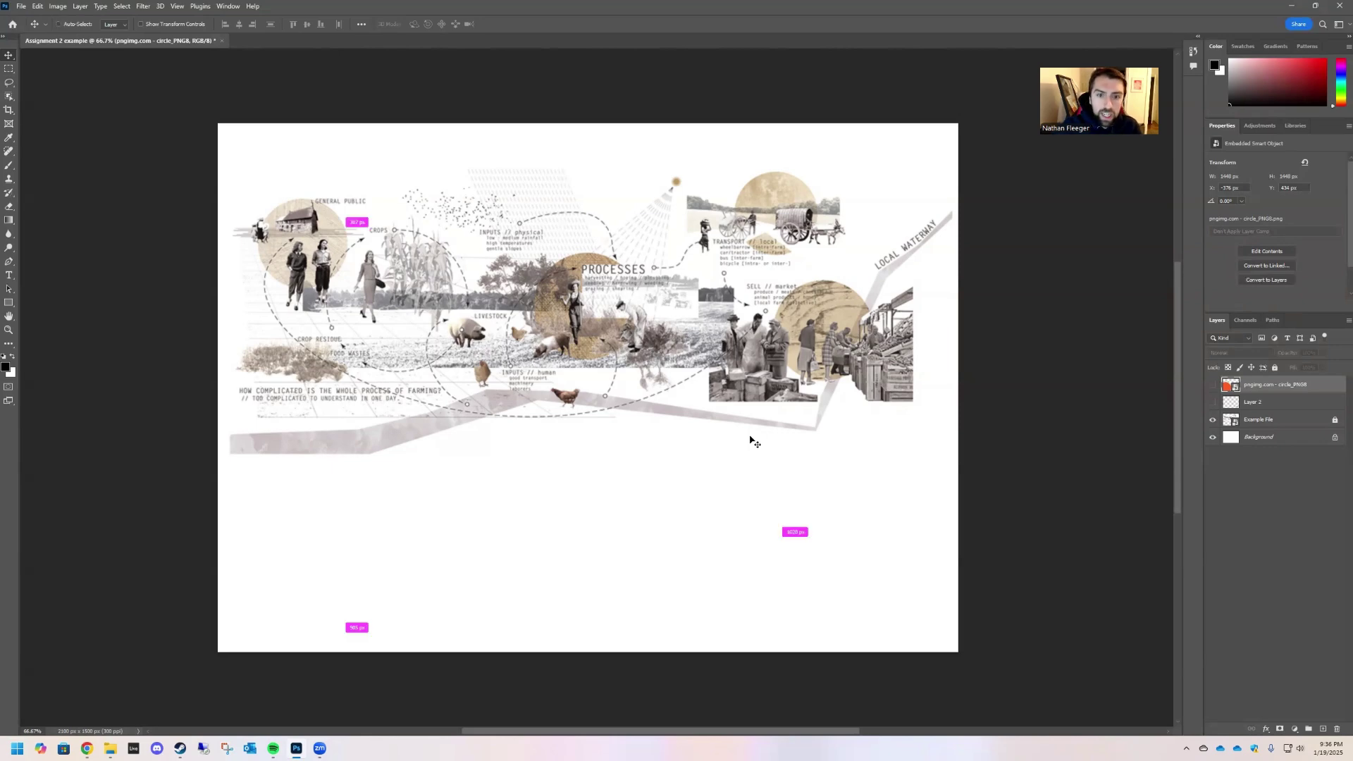
key("ctrl+plus")
scroll(694, 504, "up", 1)
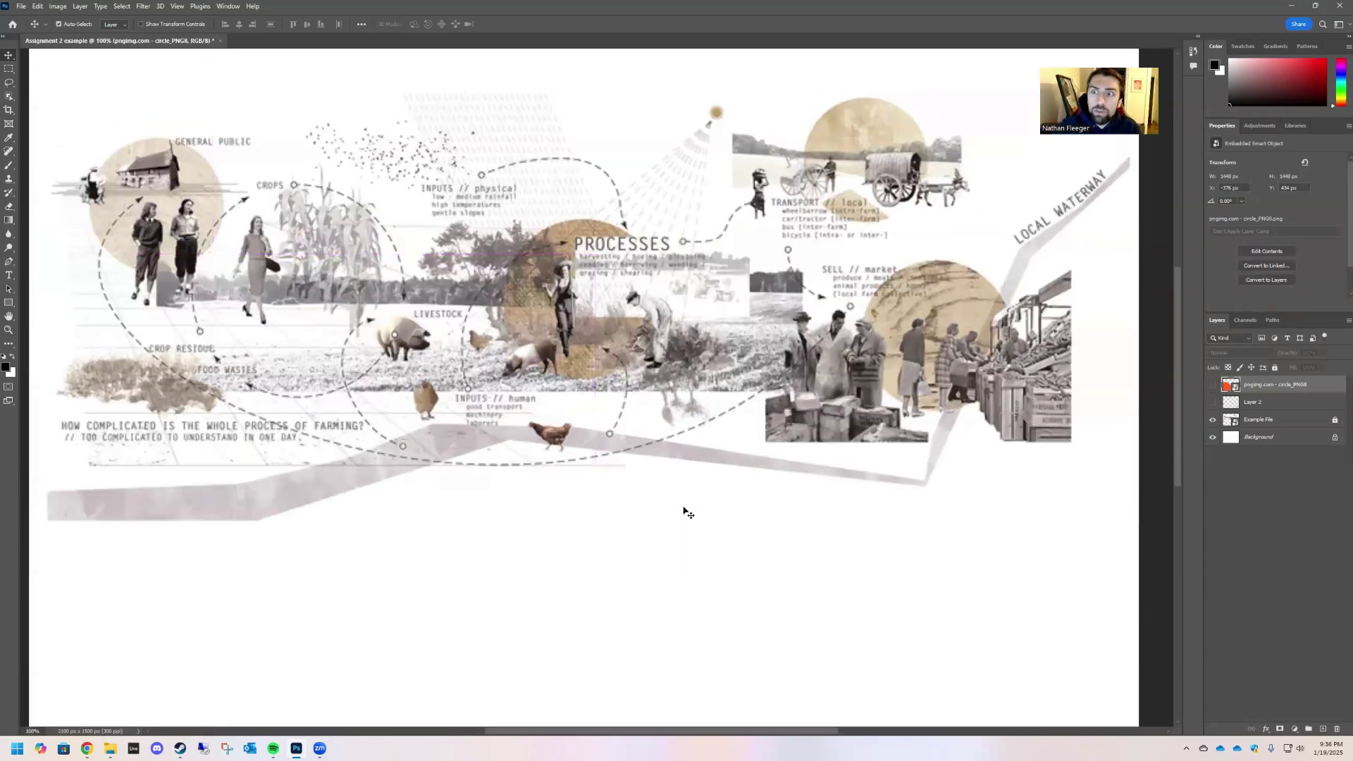
scroll(687, 512, "left", 2)
scroll(687, 513, "up", 1)
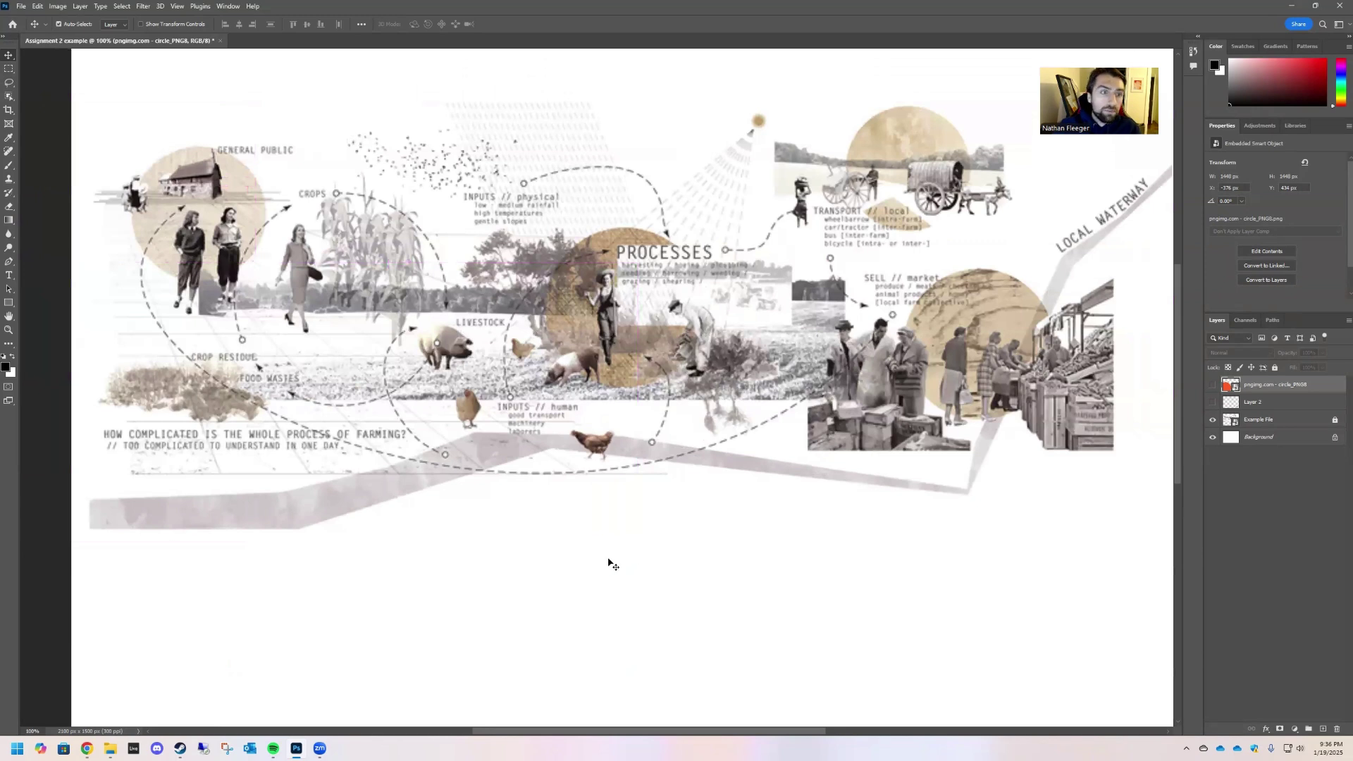
left_click(611, 564)
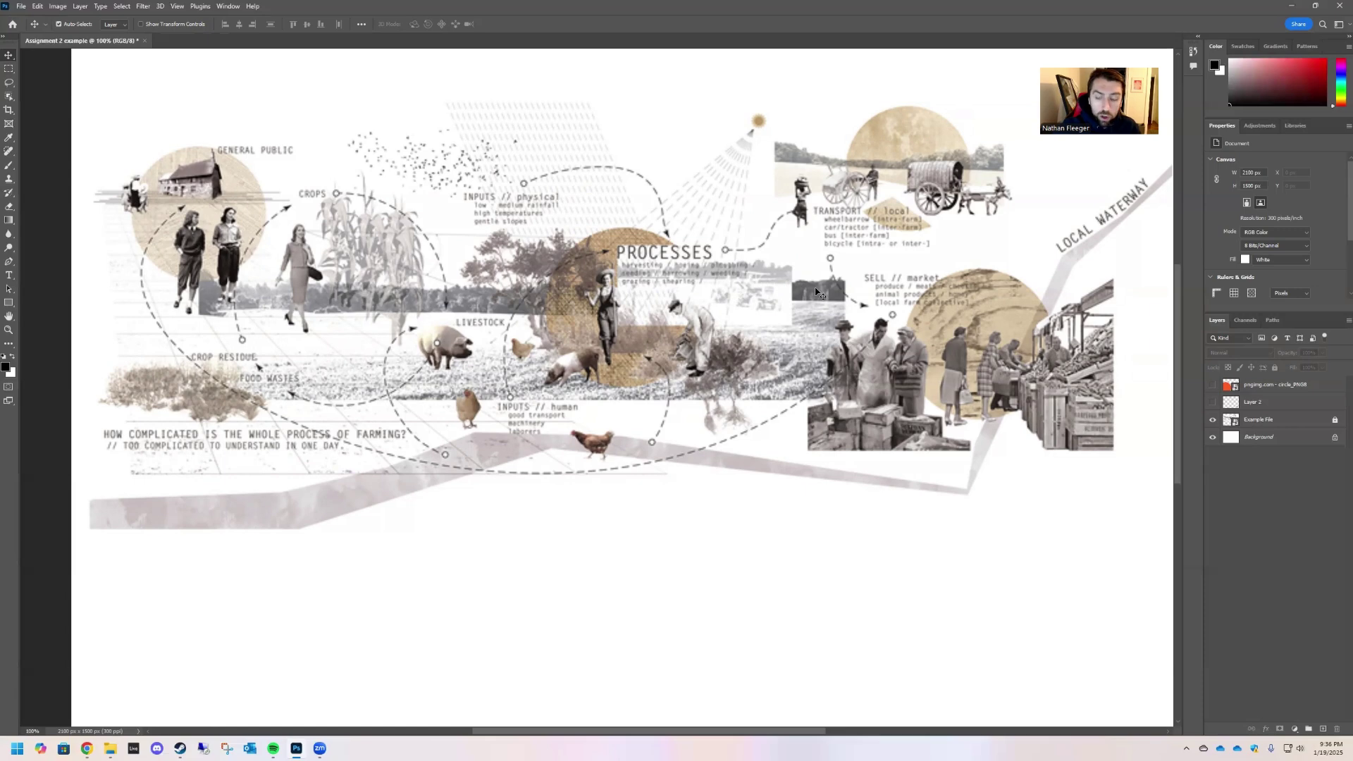
scroll(817, 290, "down", 1)
scroll(845, 305, "down", 1)
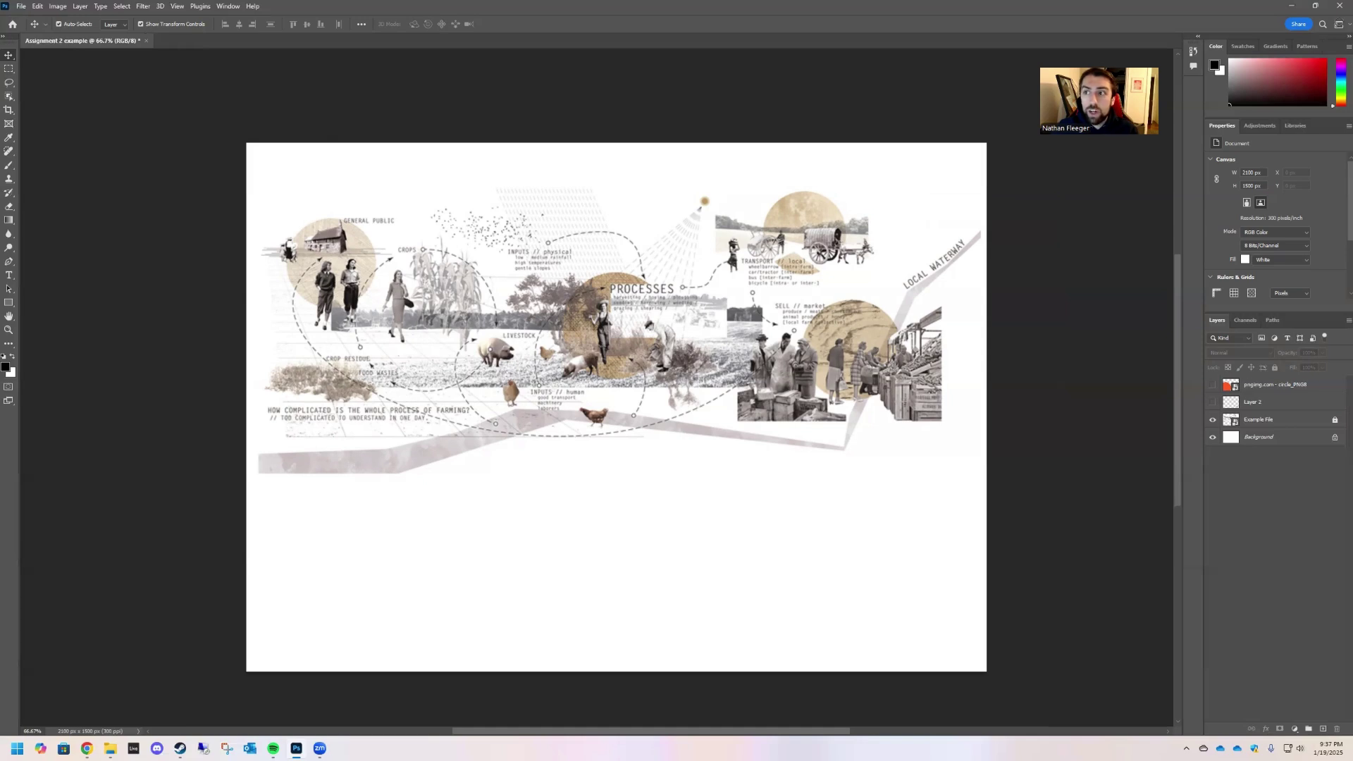
Try out the Photography workspace and the 3D workspace, dismissing the notice about 3D features.
left_click(1339, 25)
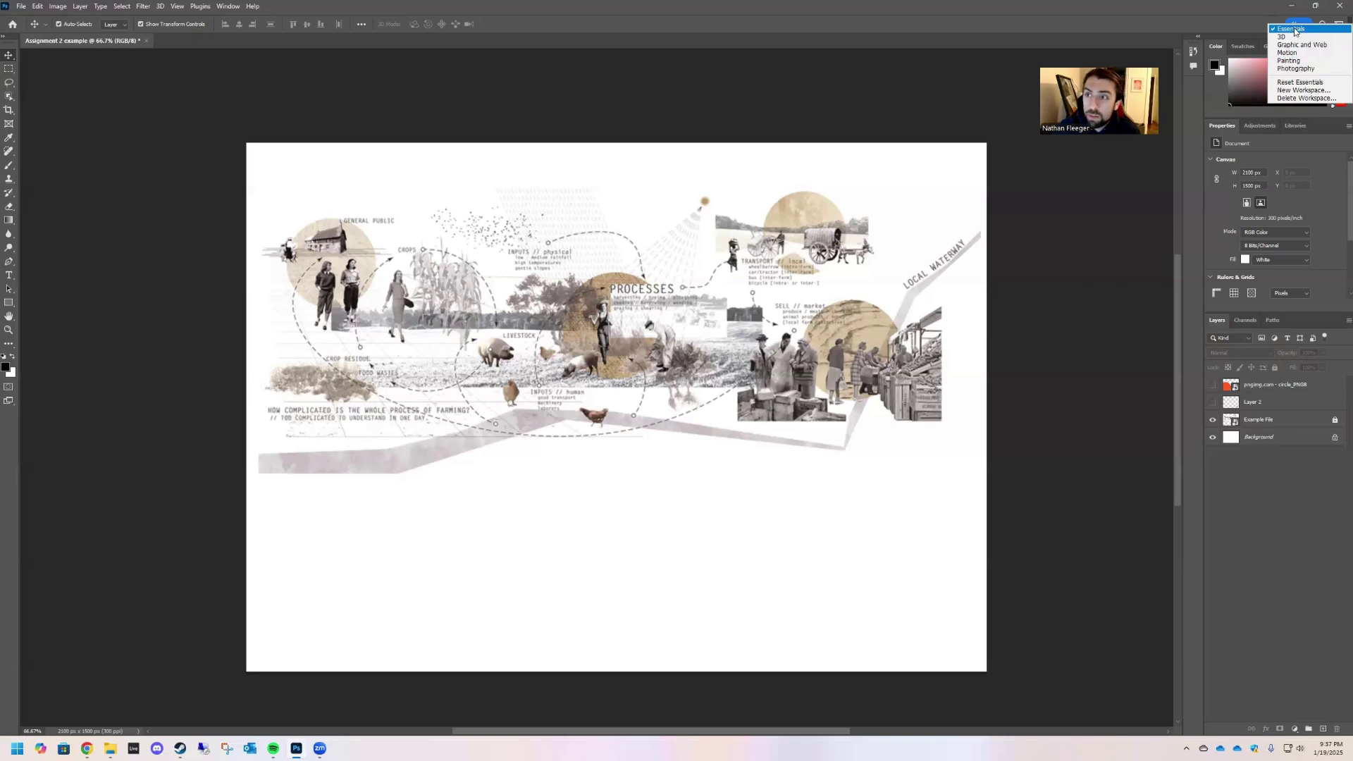
left_click(1303, 69)
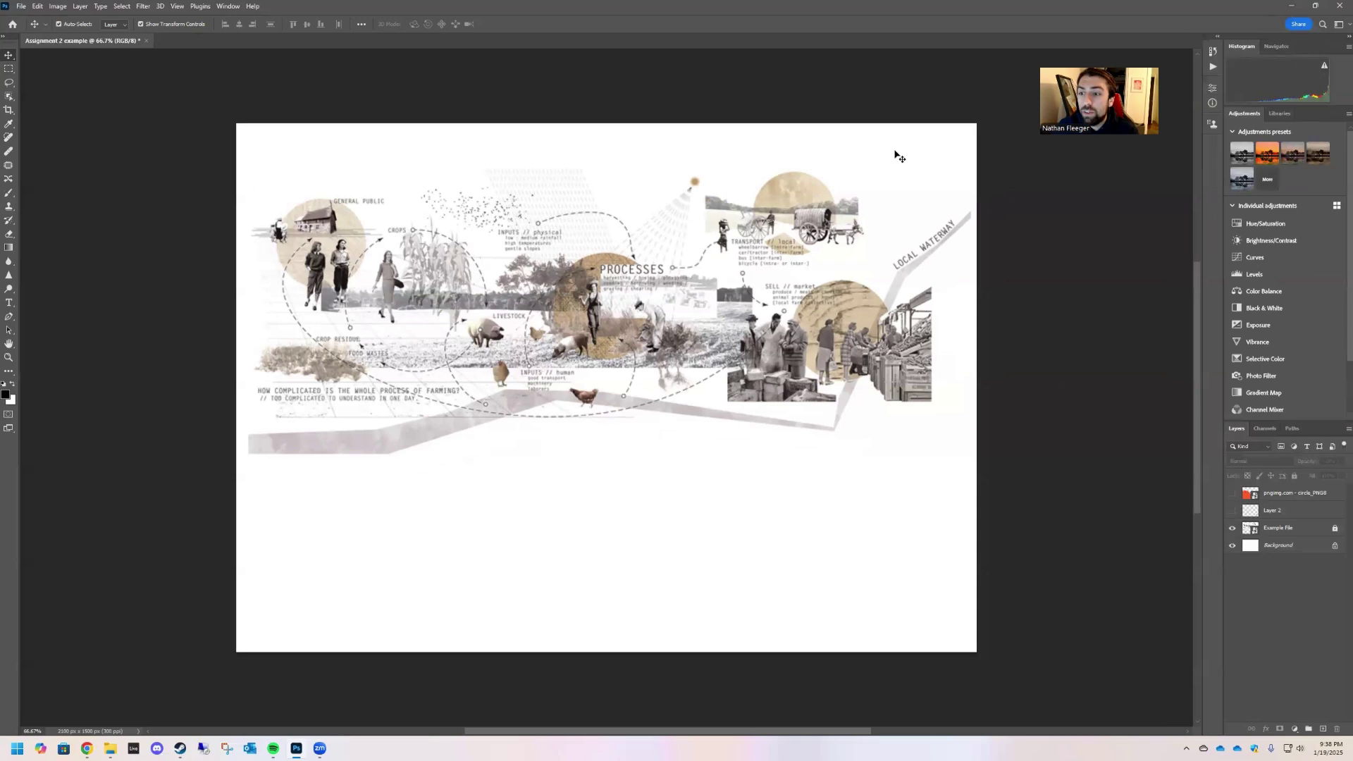
left_click(1340, 24)
left_click(1297, 35)
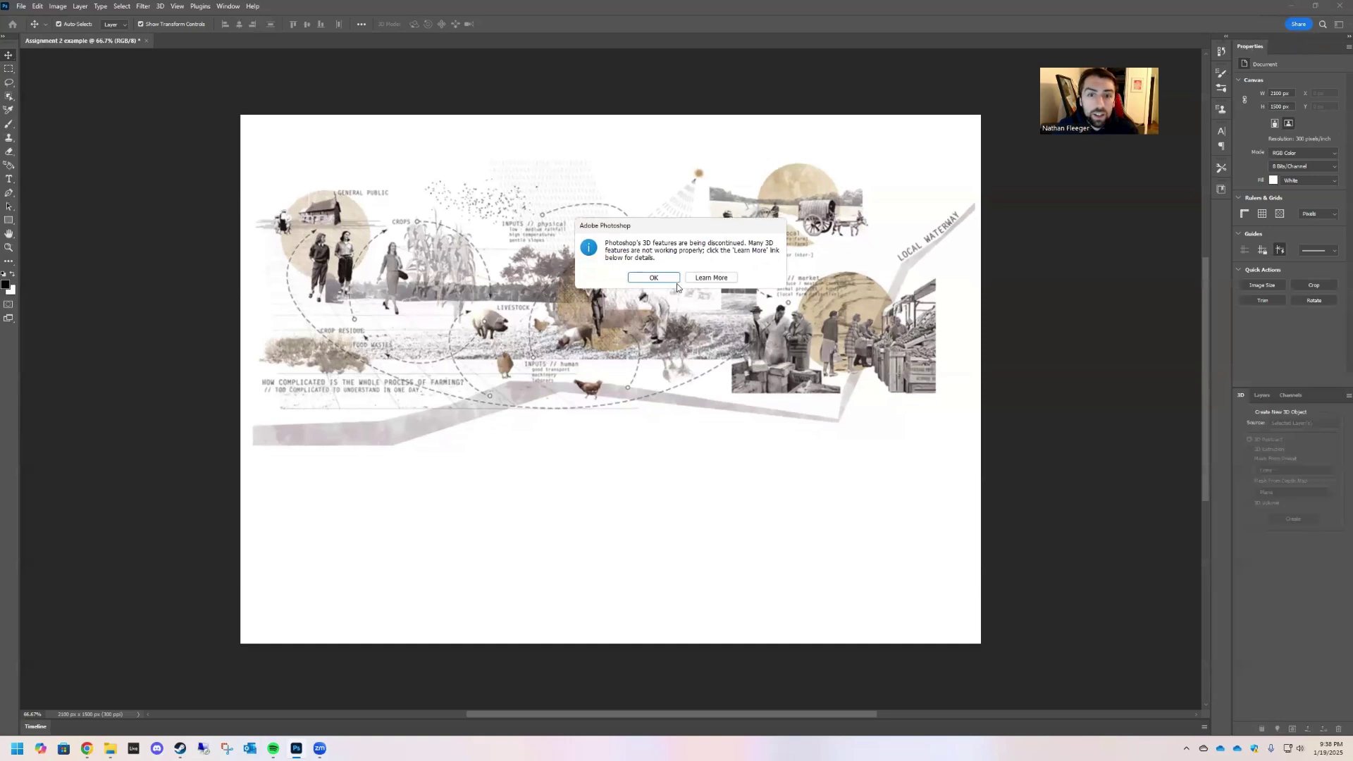
left_click(652, 279)
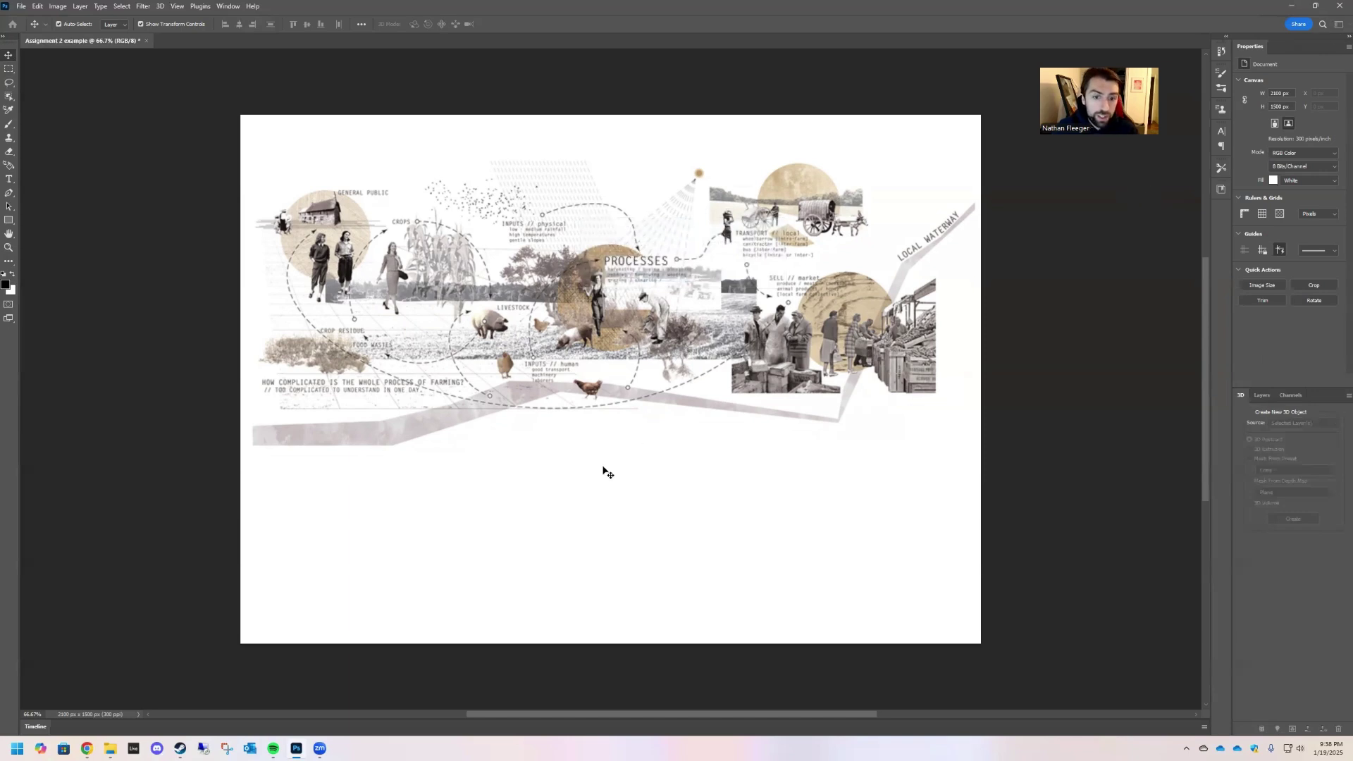
Undo the last layer change to bring back the cut-out farmer and restore the Essentials workspace.
key("ctrl+z")
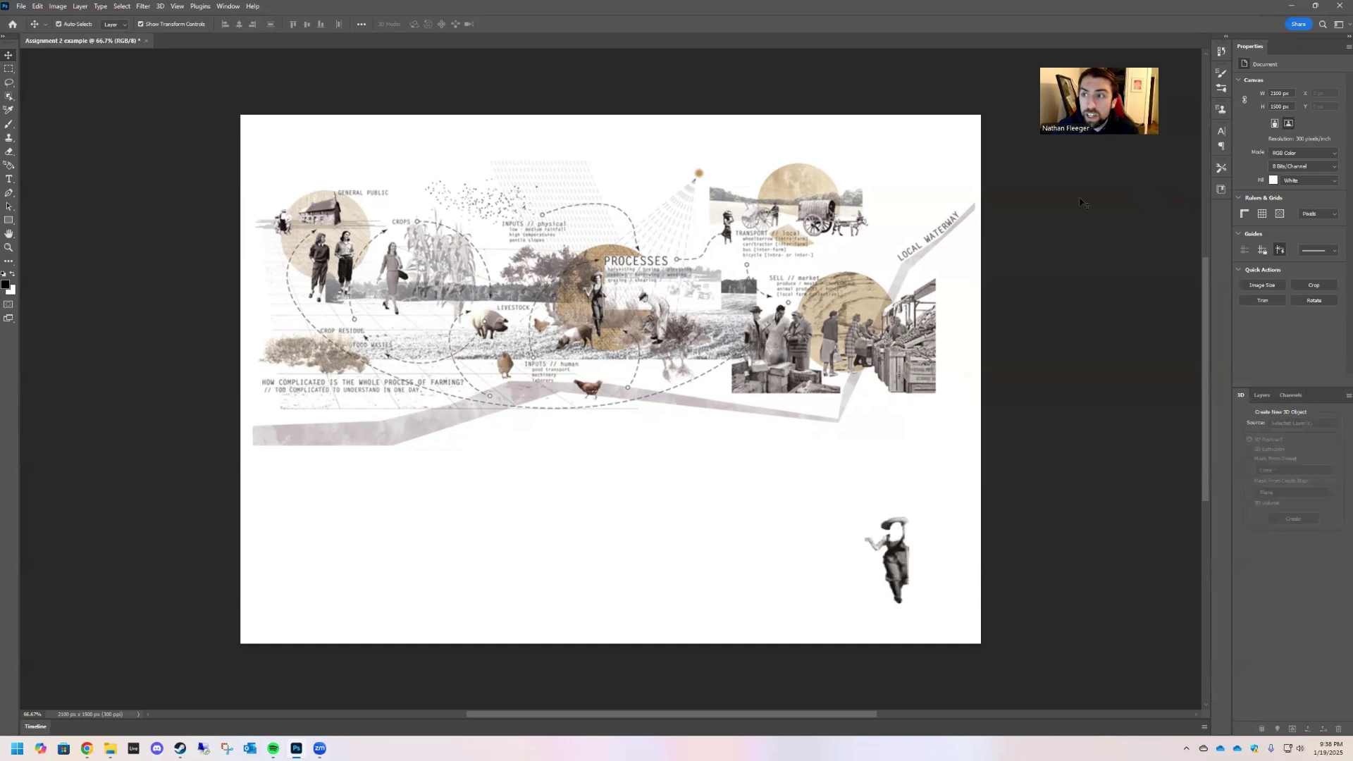
left_click(1339, 24)
left_click(1297, 36)
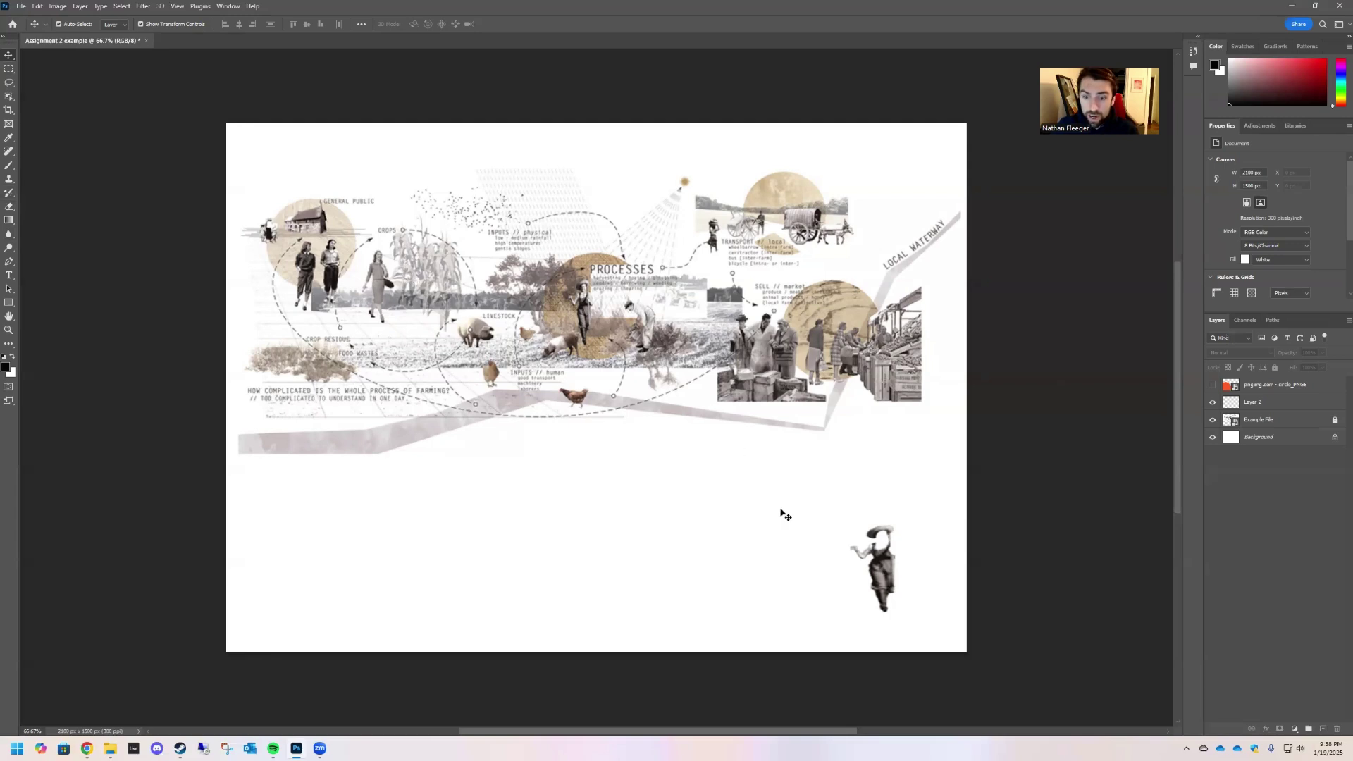
Unlock the Example File layer and select the collage on the canvas.
left_click(865, 540)
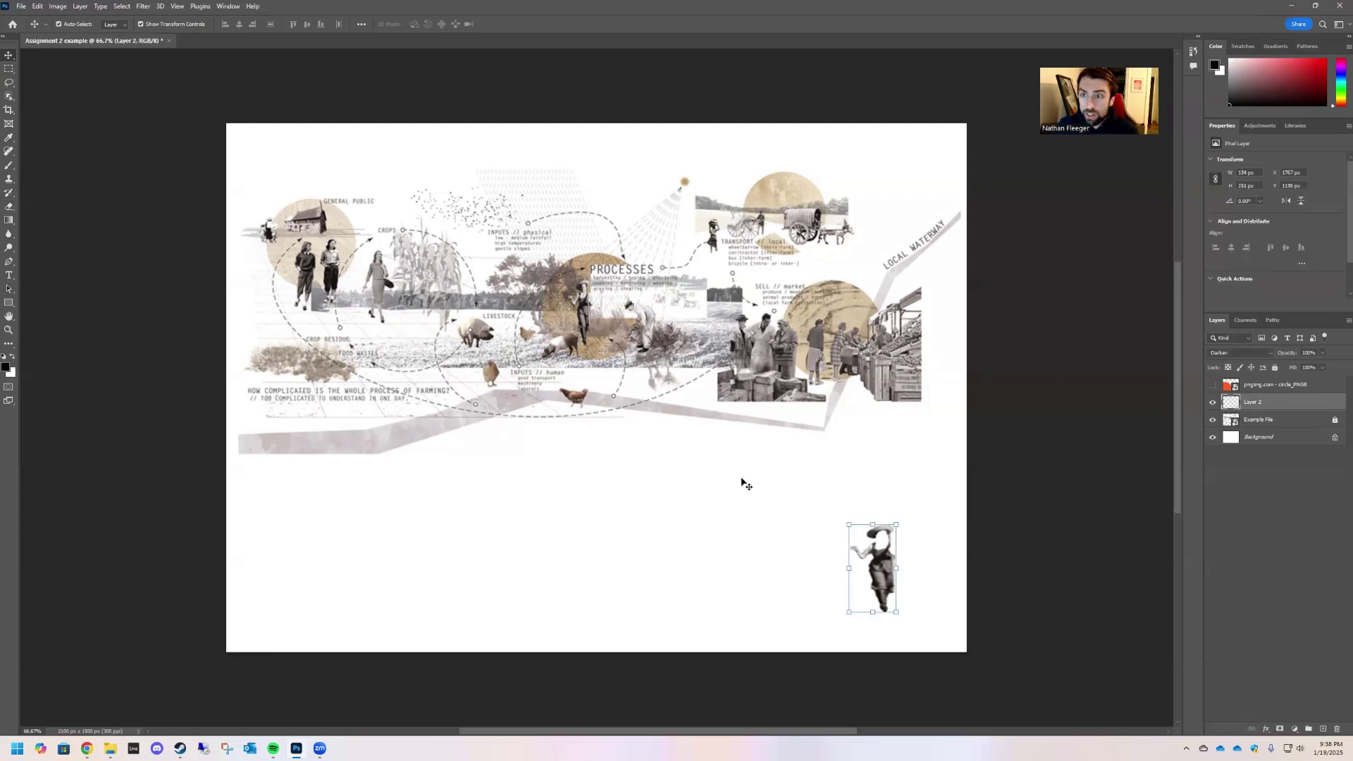
left_click(1044, 332)
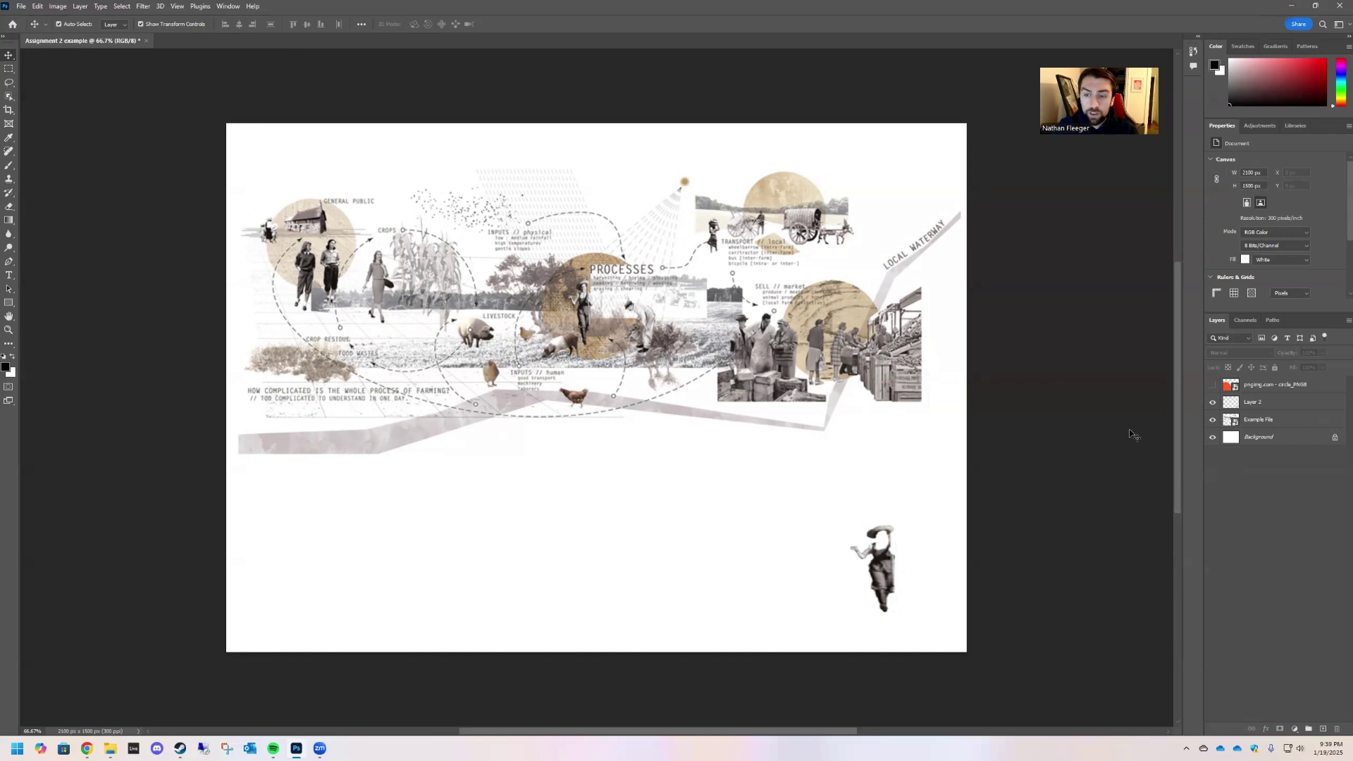
left_click(357, 291)
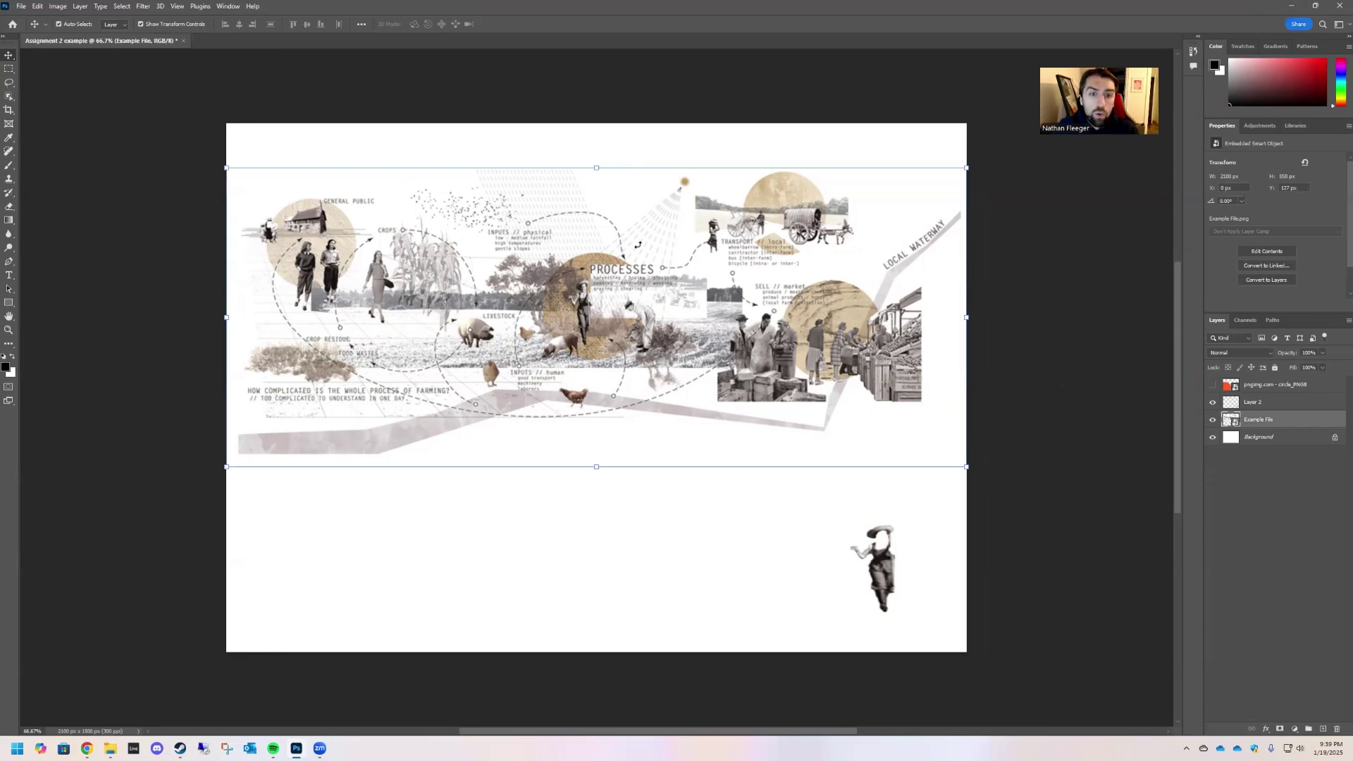
key("ctrl+plus")
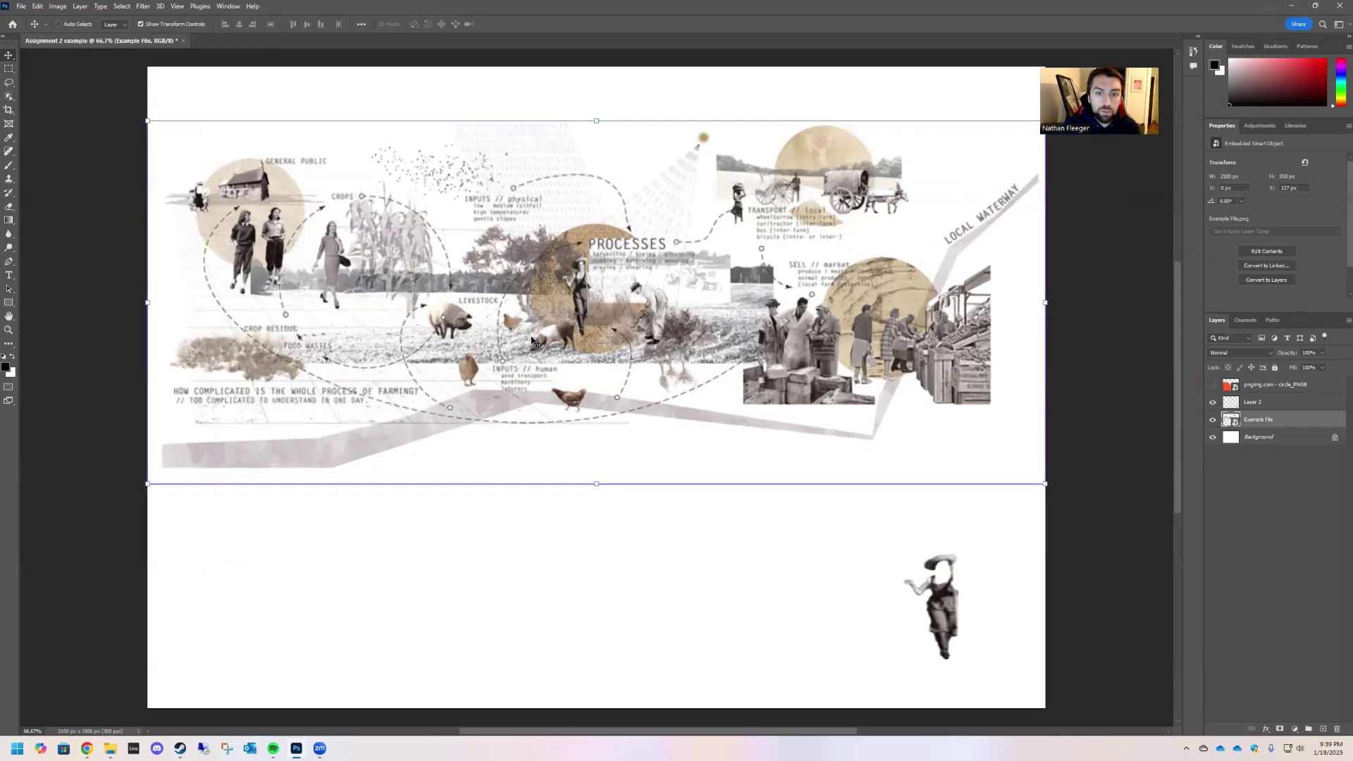
scroll(700, 326, "up", 2)
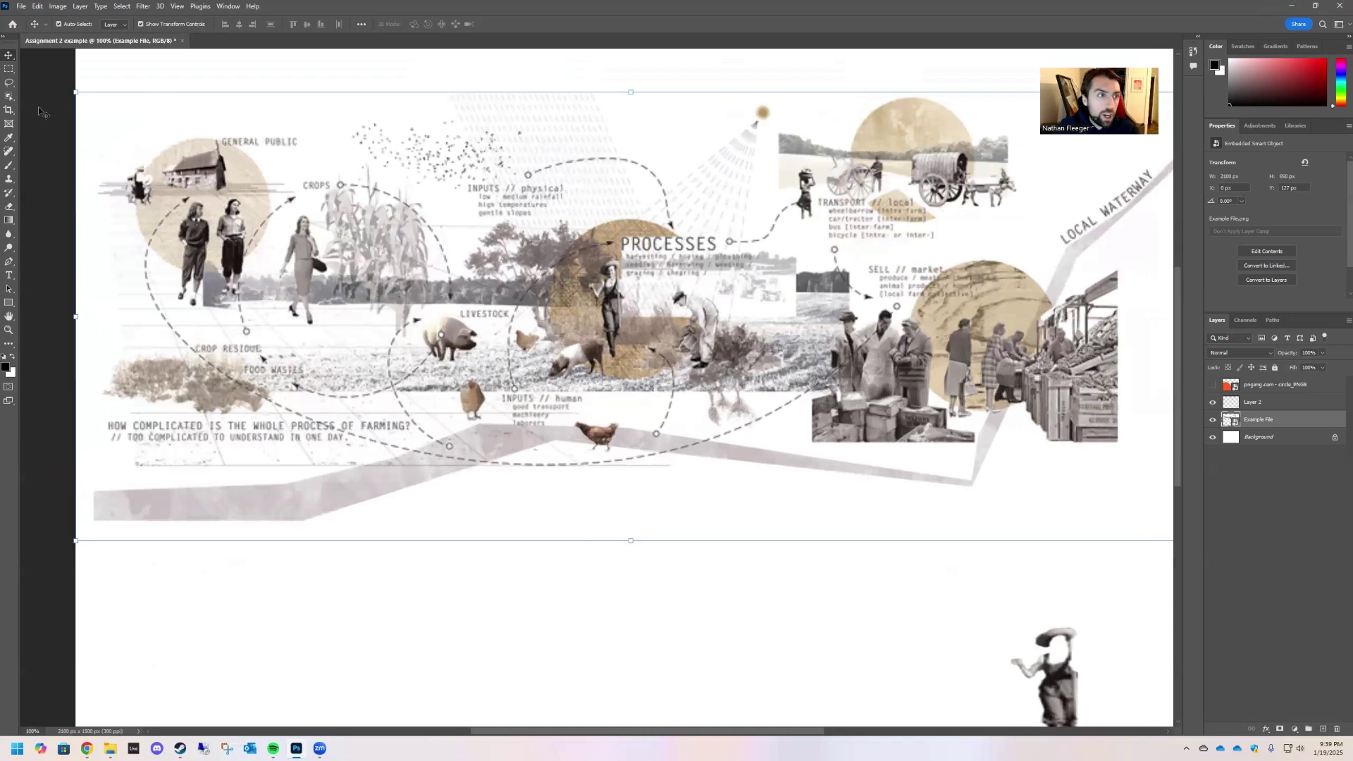
Use the Object Selection Tool to select the woman with the handbag beside the CROPS label.
left_click(9, 97)
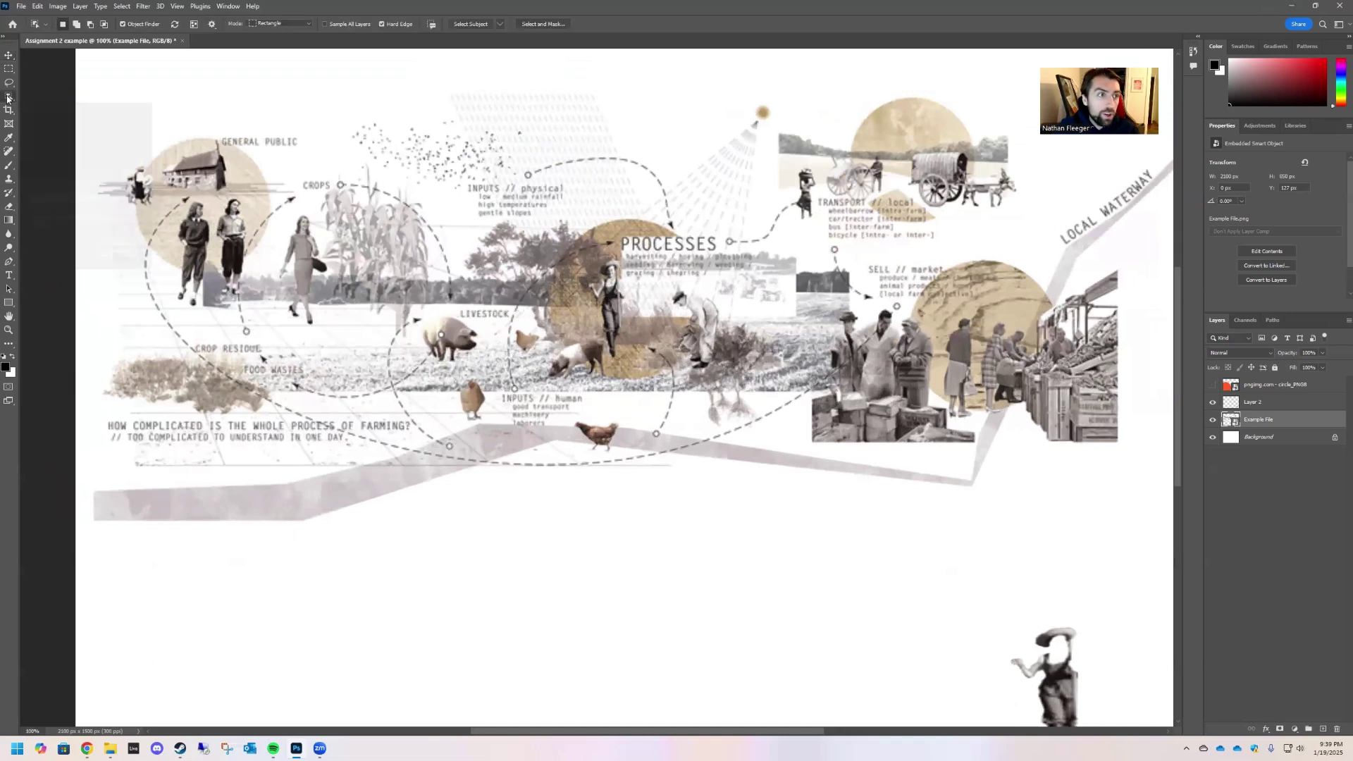
right_click(8, 97)
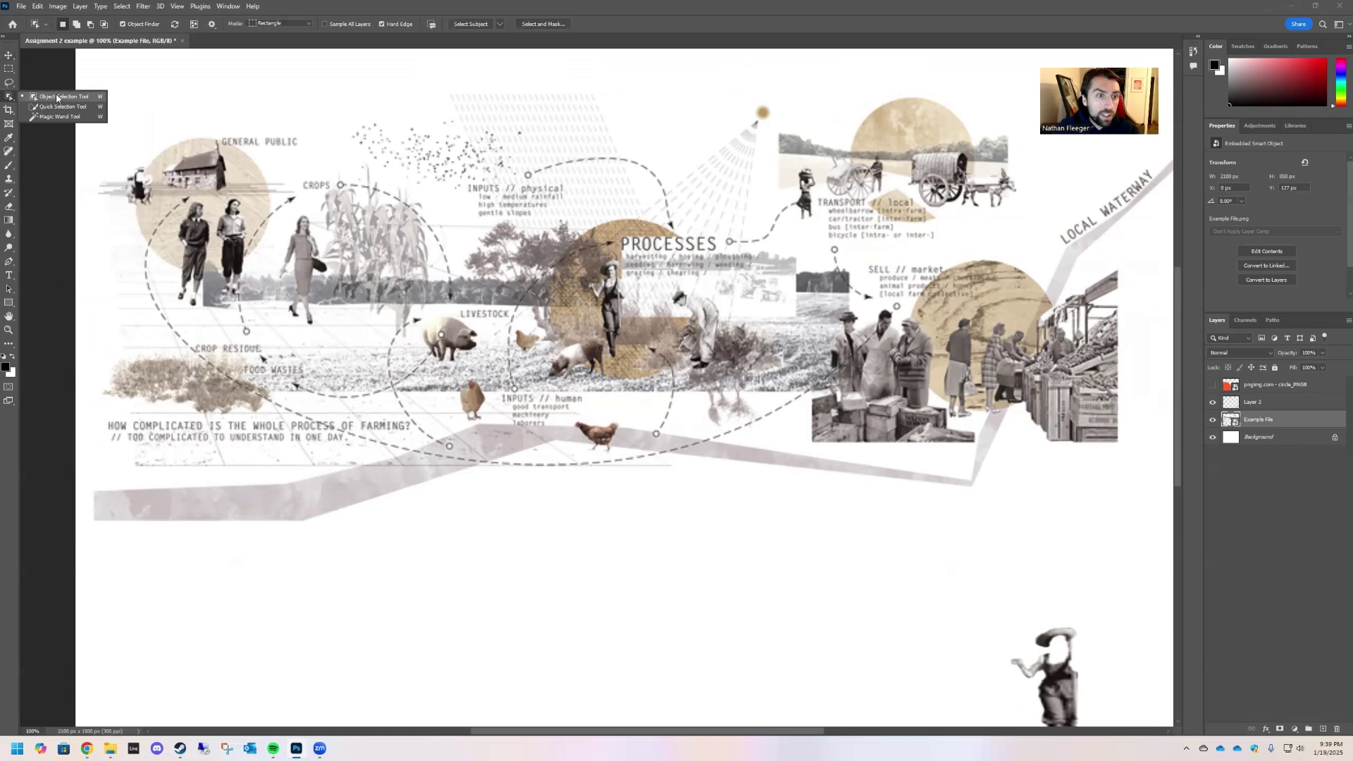
left_click(57, 97)
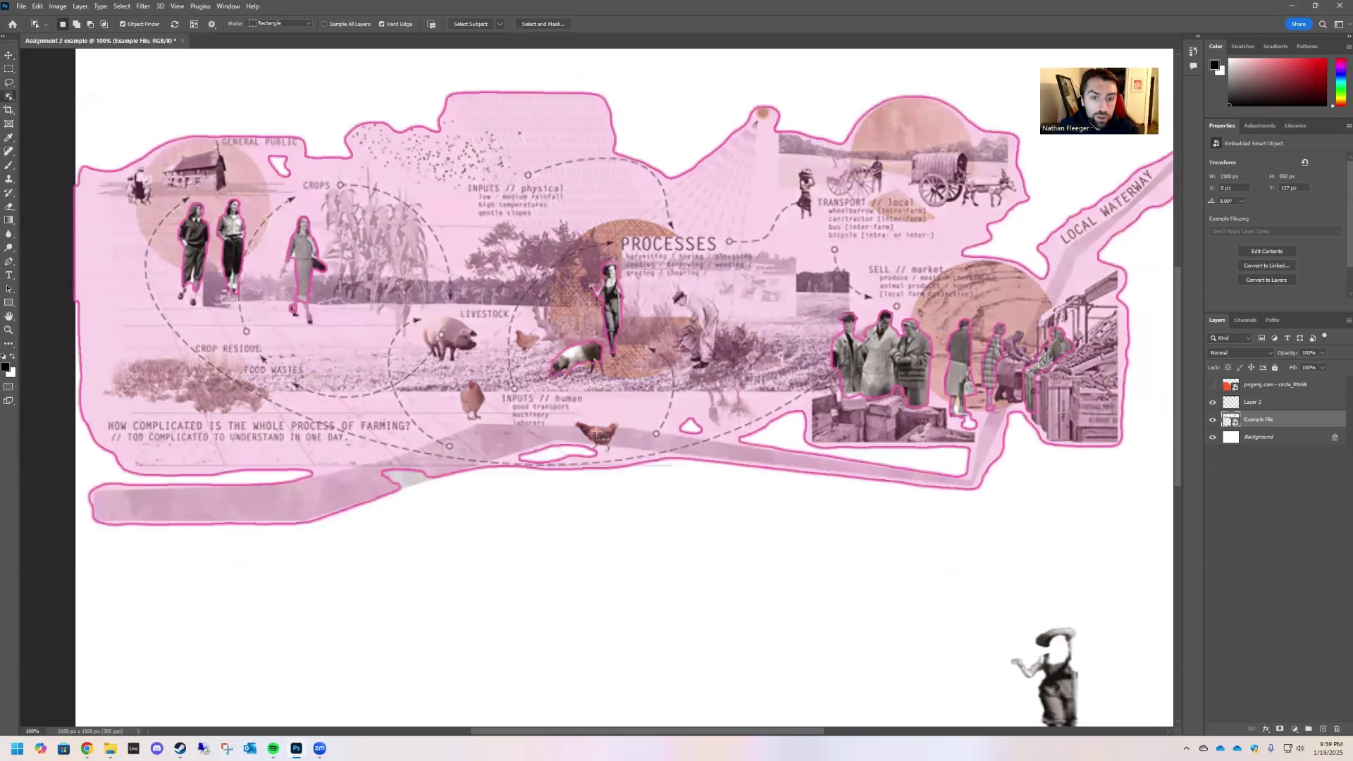
left_click(564, 362)
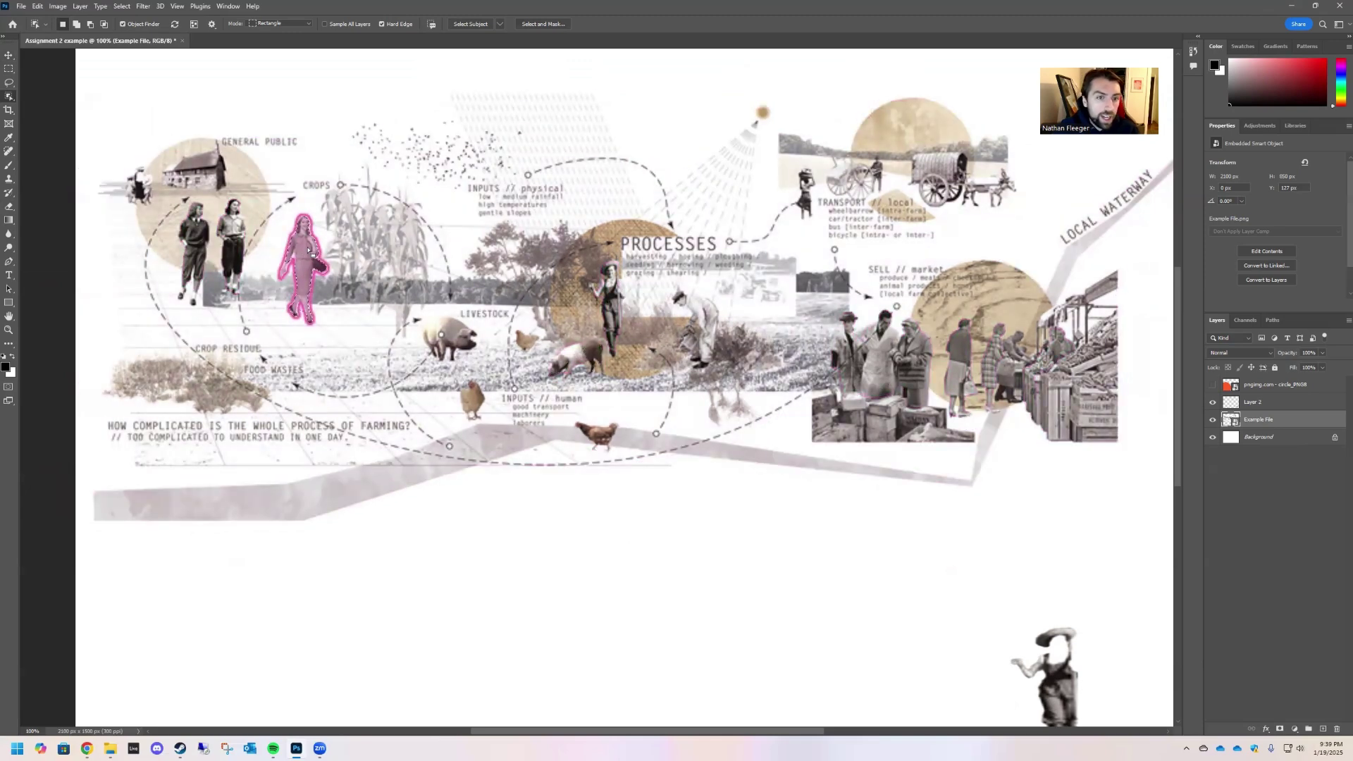
left_click(248, 255)
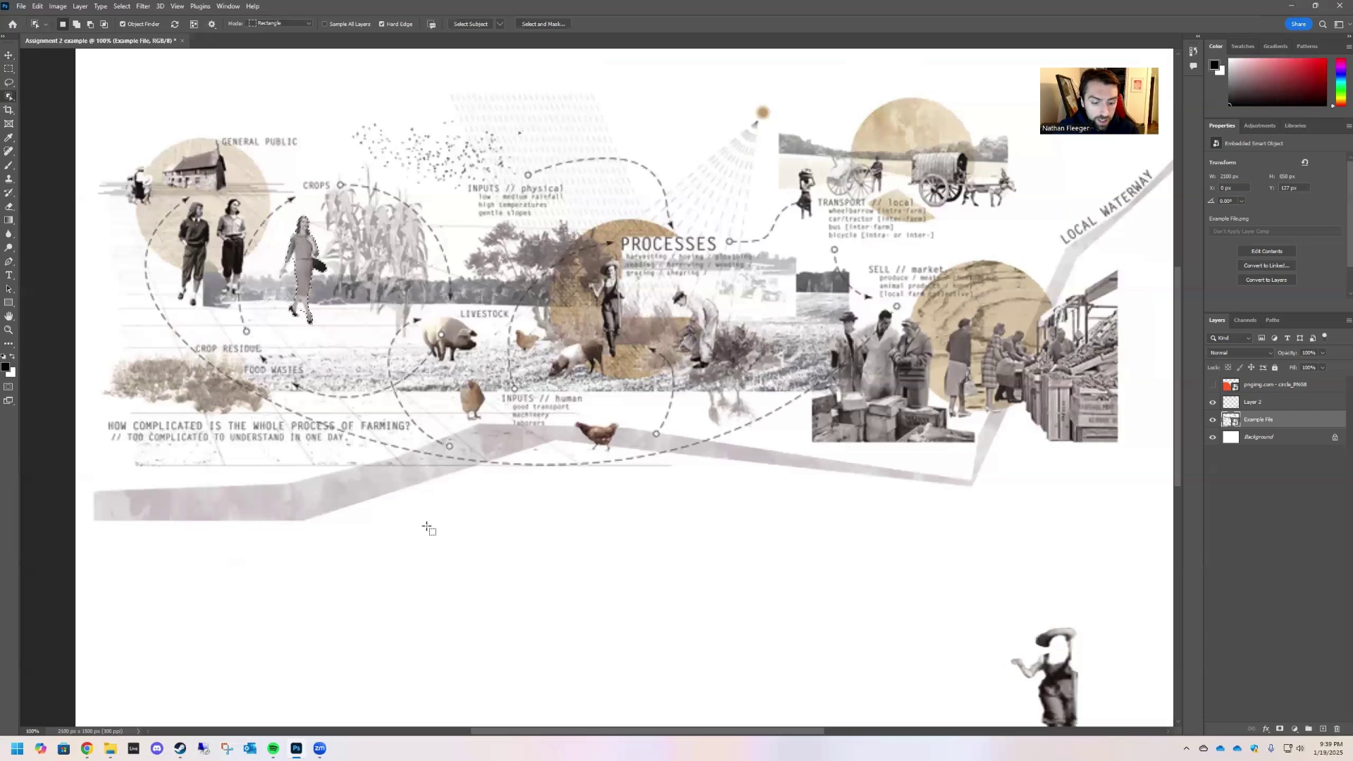
Copy the selected woman from the collage onto a new layer.
scroll(507, 547, "down", 2)
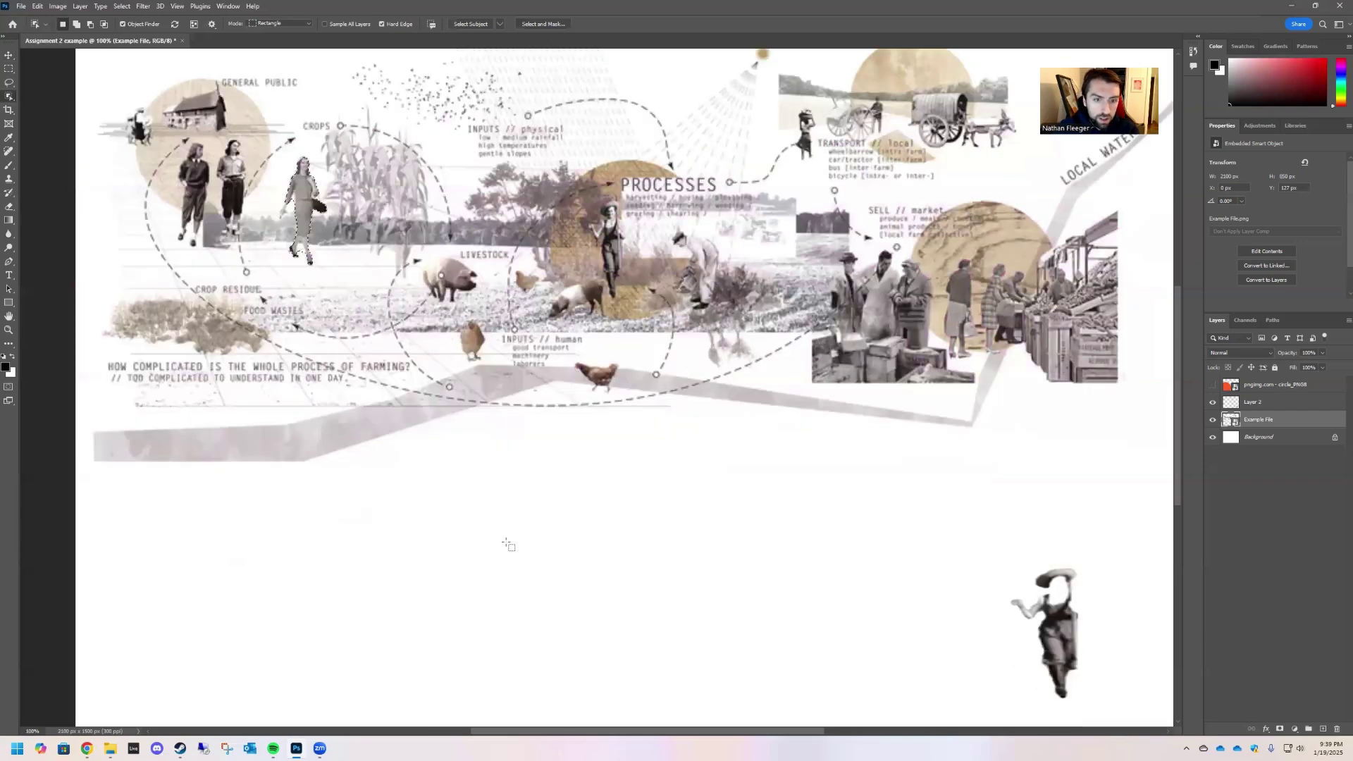
key("ctrl+j")
scroll(651, 443, "down", 1)
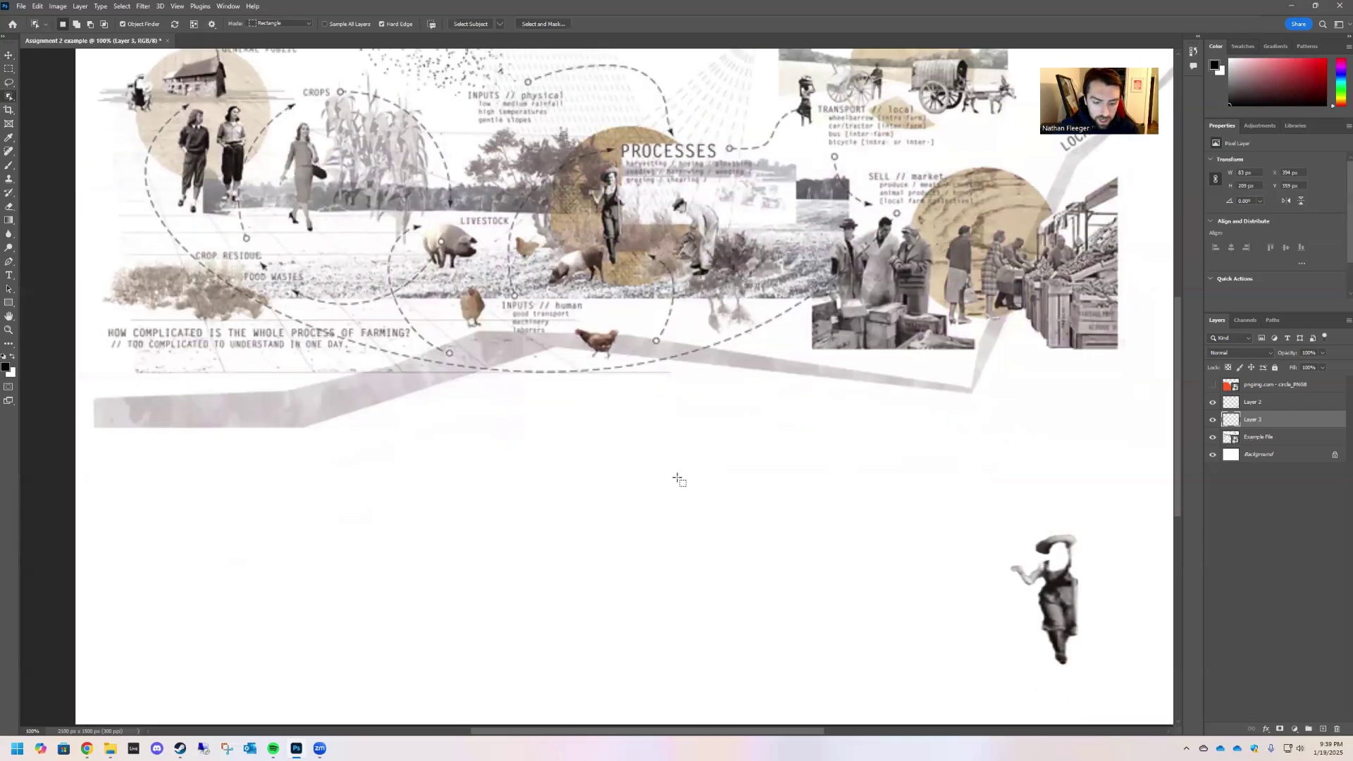
scroll(368, 284, "up", 1)
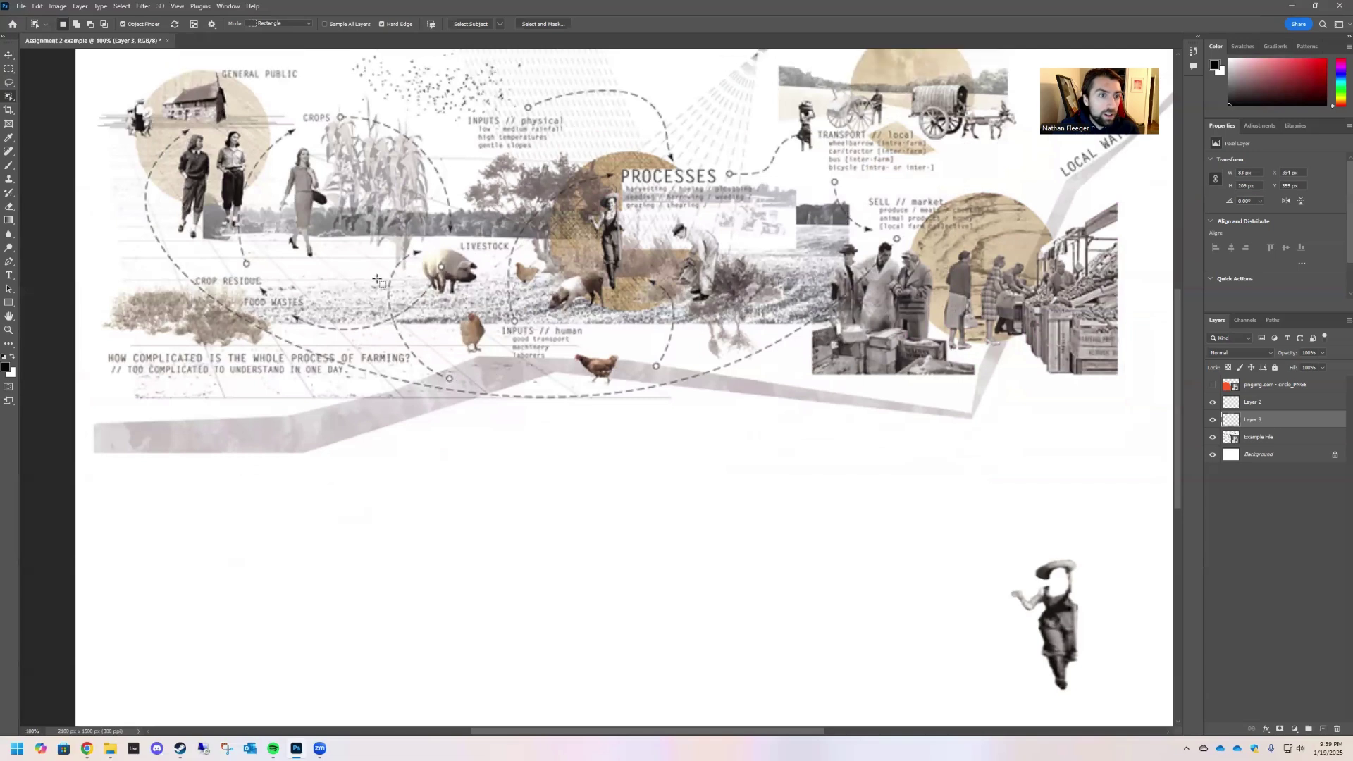
Move the copied woman into the blank area below the collage and scale her to about 84%.
left_click(7, 54)
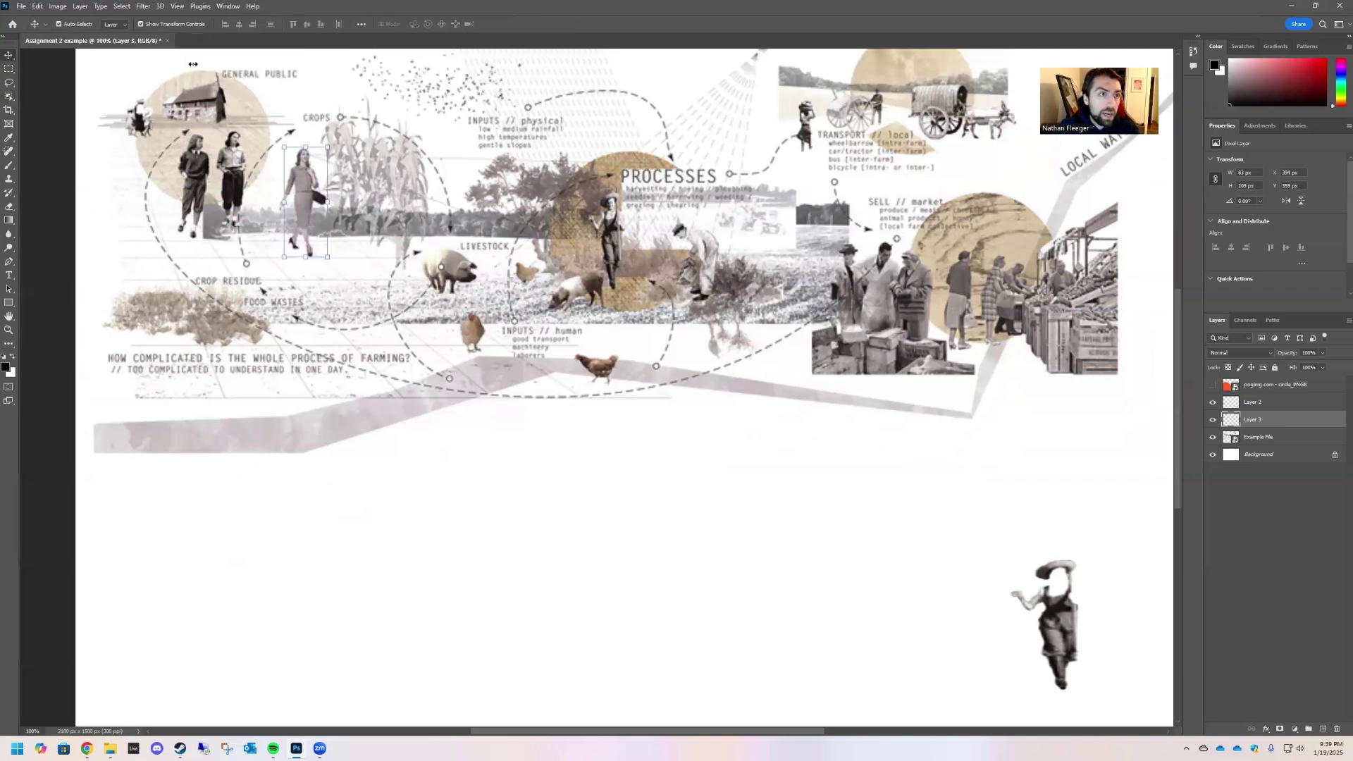
left_click(141, 24)
left_click(141, 24)
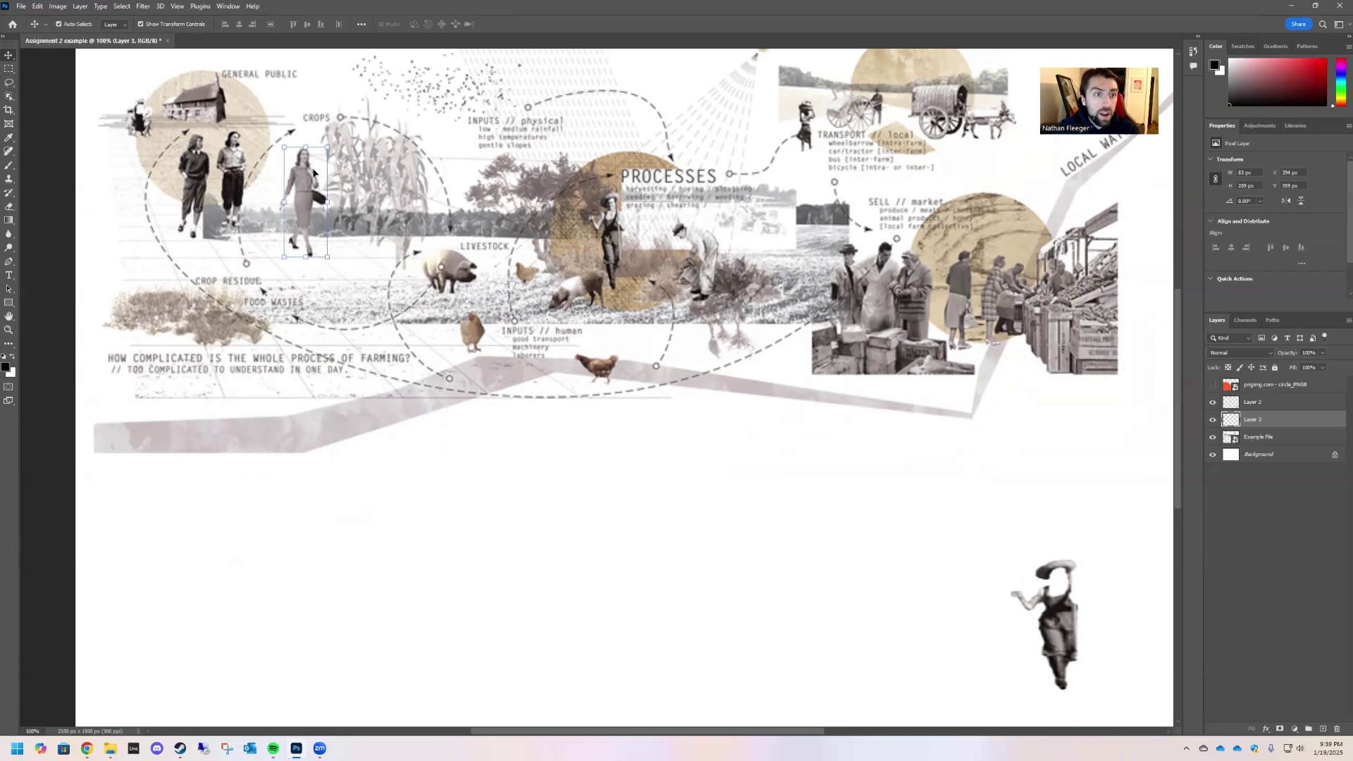
left_click_drag(305, 174, 443, 576)
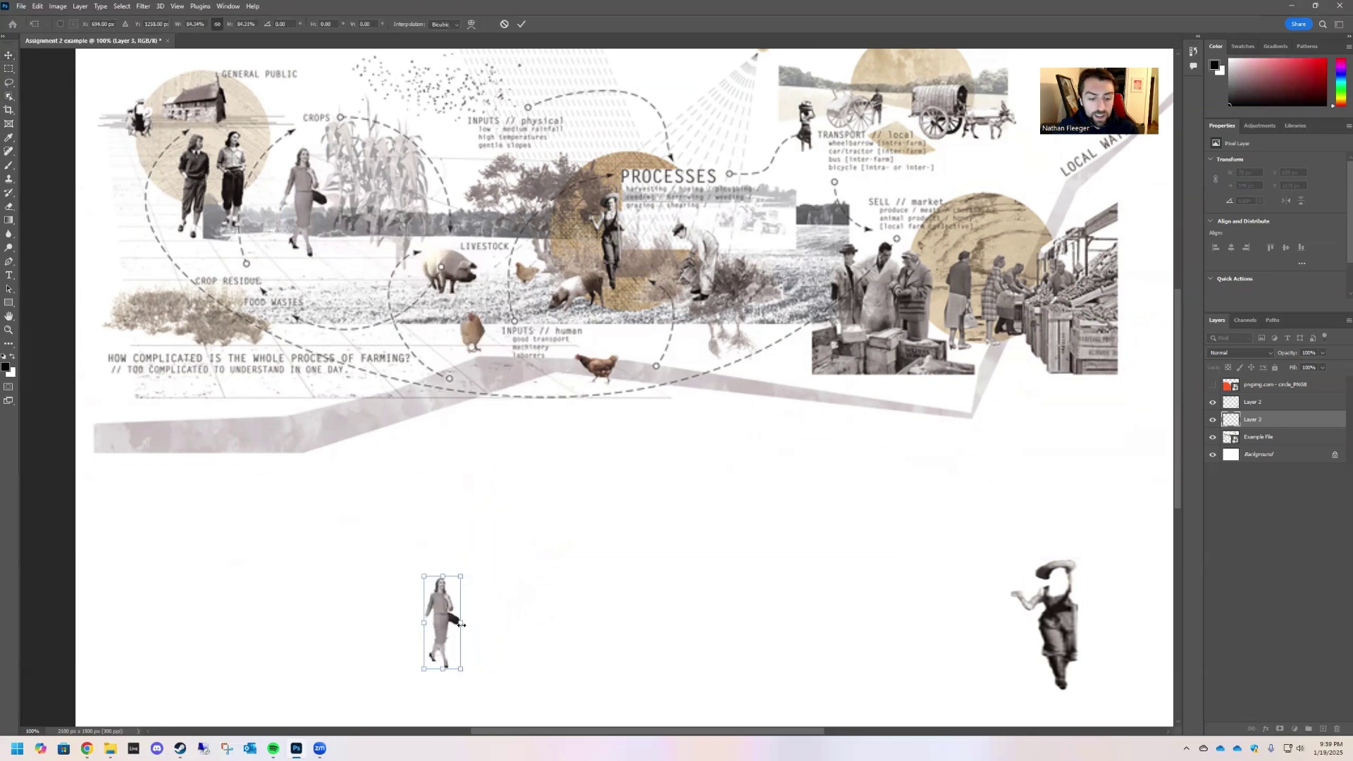
Try stretching the copied woman's width to about 97%, undo the stretch and apply the transform.
mouse_move(462, 623)
left_mouse_down()
mouse_move(630, 625)
mouse_move(466, 636)
left_mouse_up()
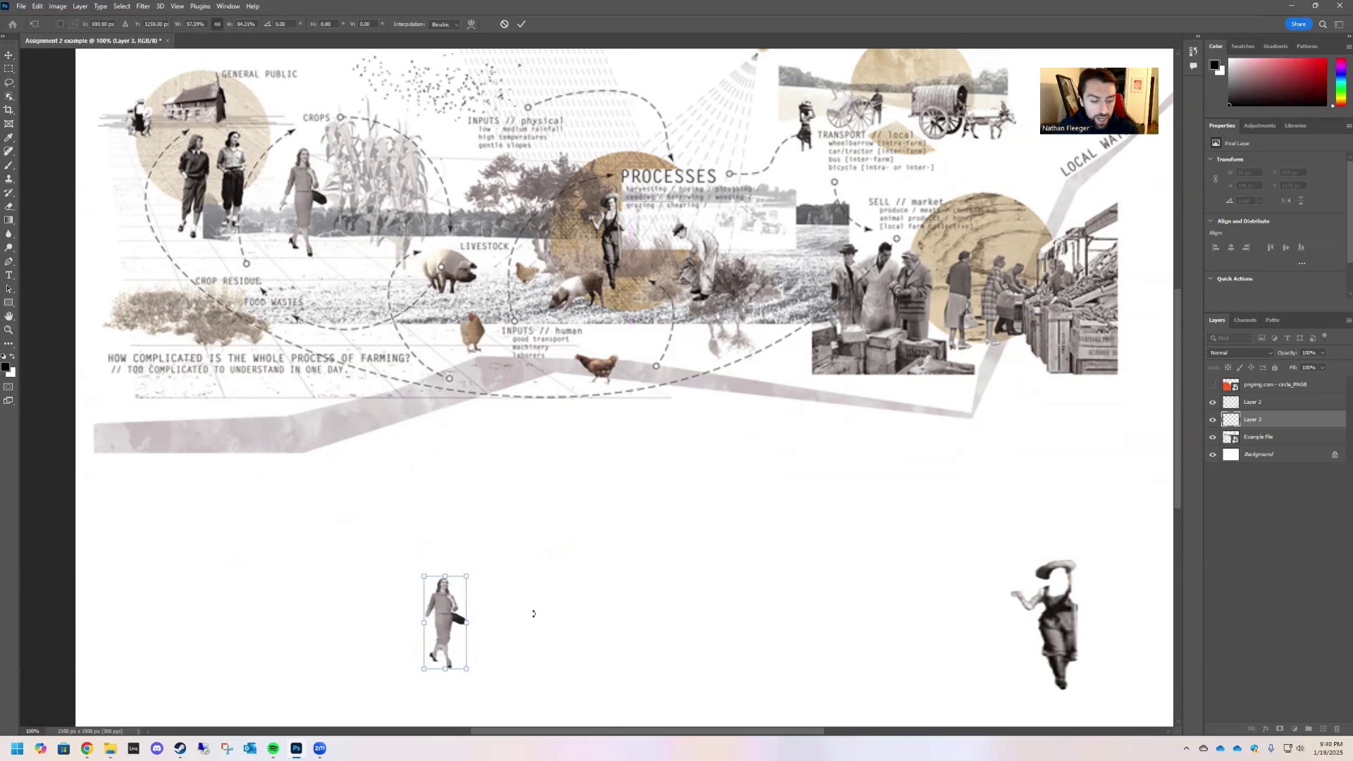
key("ctrl+z")
key("Return")
Nudge the cut-out farmer slightly to the left and deselect the layer.
left_click(517, 552)
left_click_drag(1044, 604, 1037, 602)
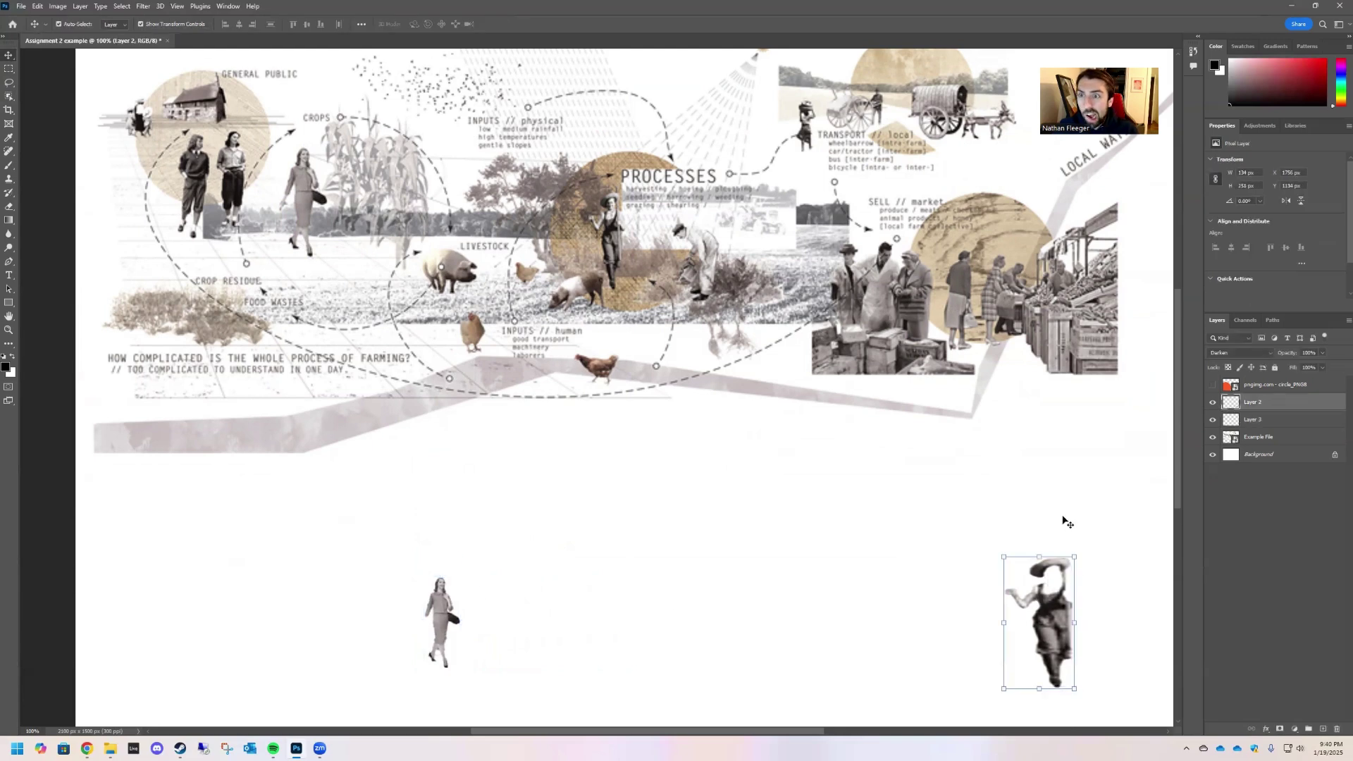
left_click(886, 587)
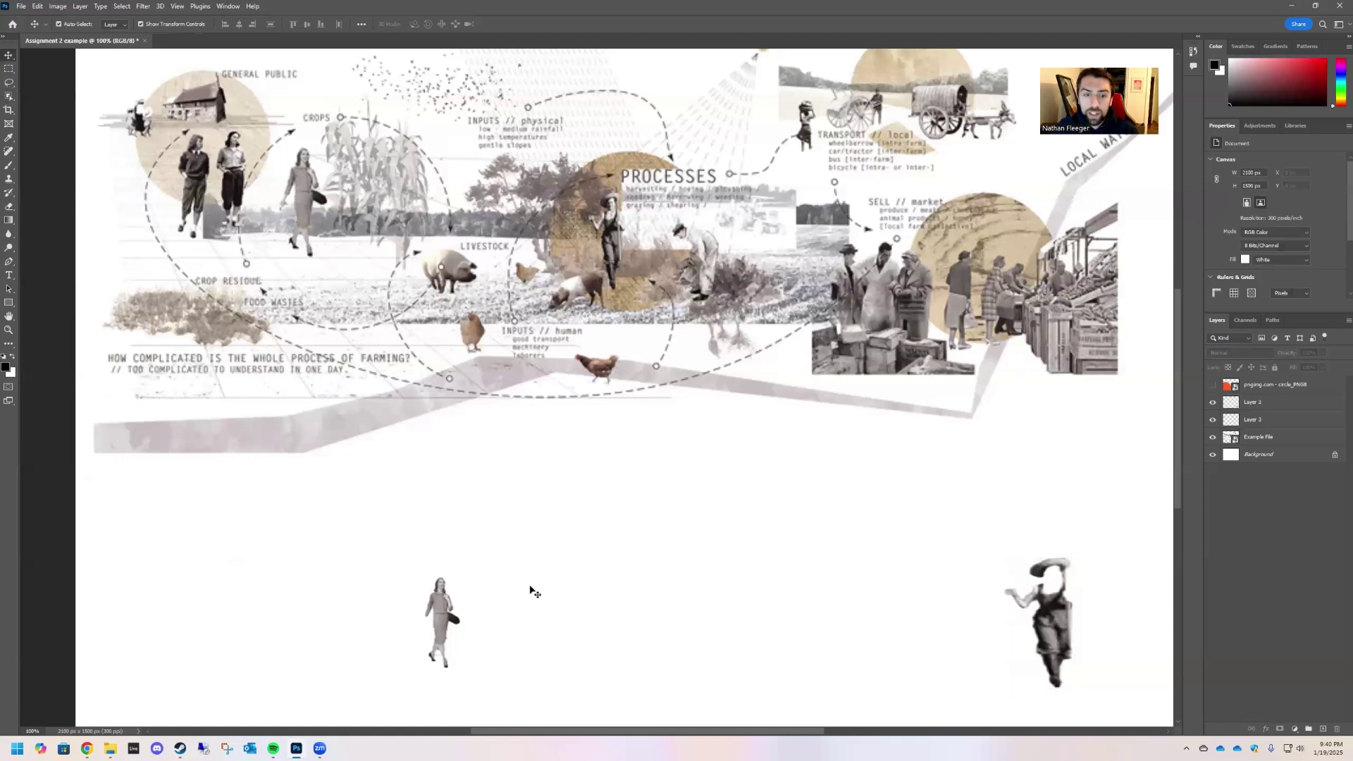
Move the copied woman farther left in the blank area below the collage.
left_click(442, 607)
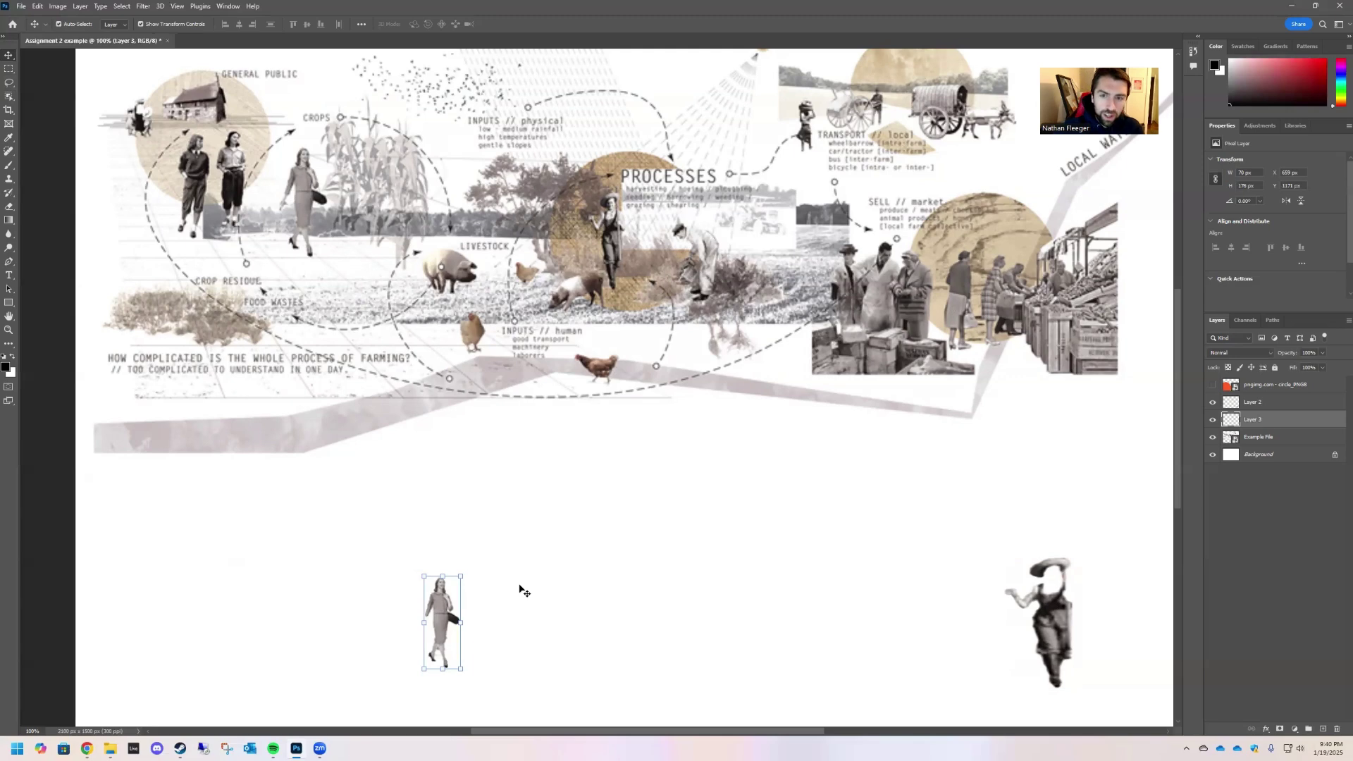
key("ctrl+minus")
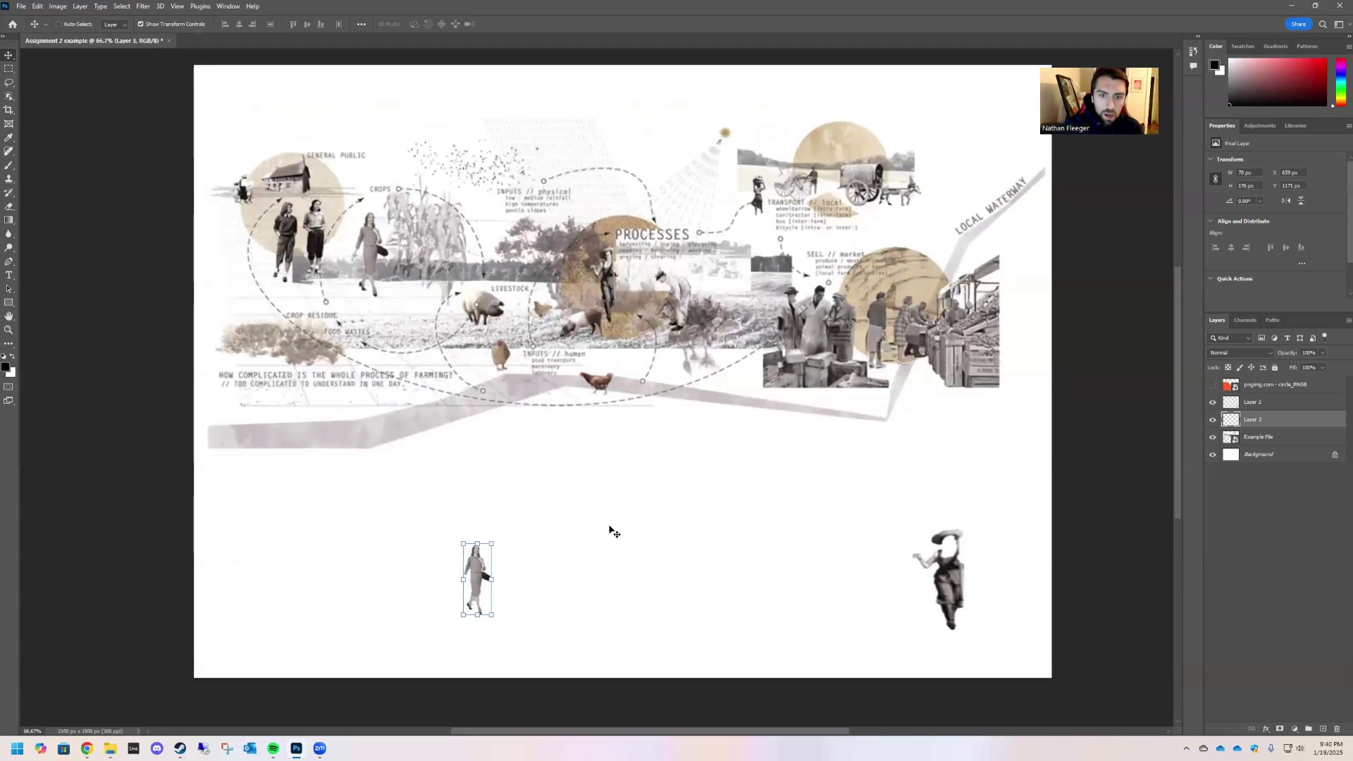
key("ctrl+plus")
left_click_drag(433, 592, 303, 578)
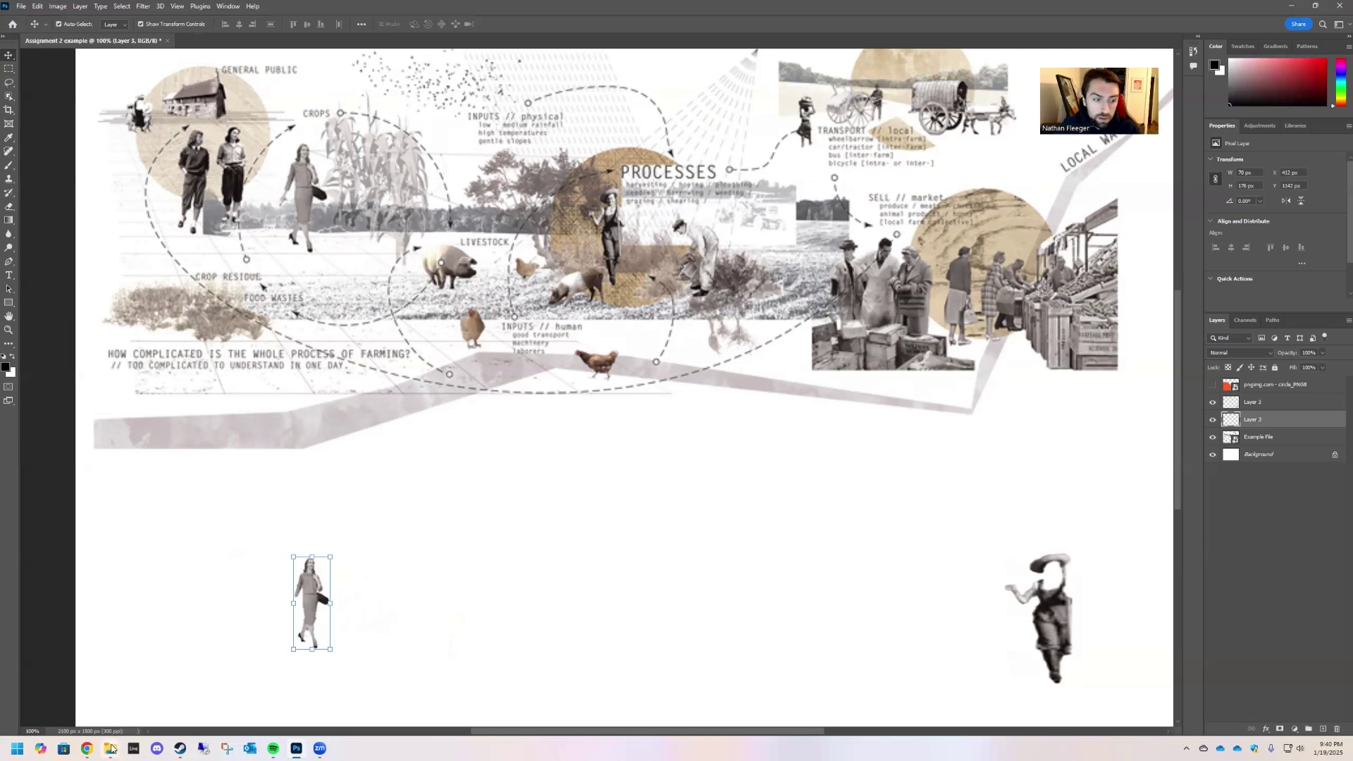
mouse_move(112, 749)
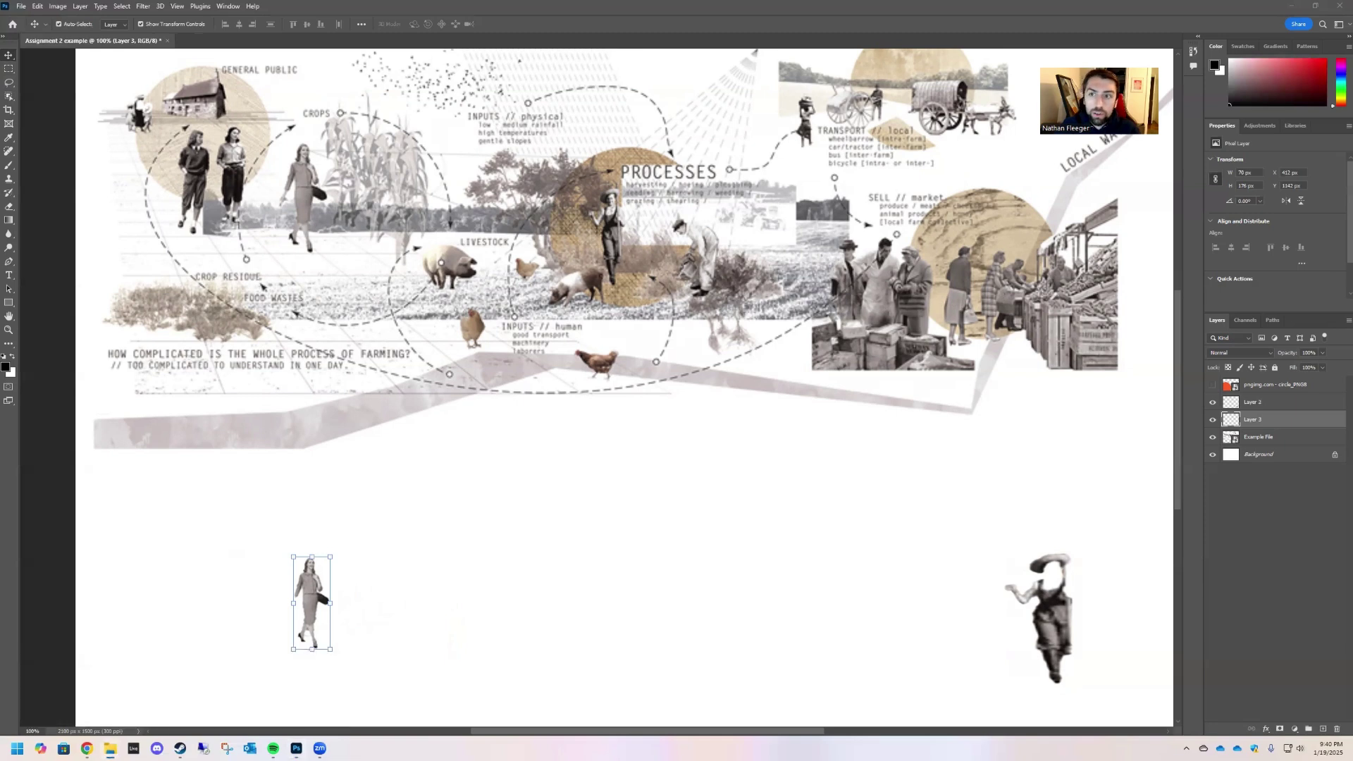
Place the tree image from File Explorer's Project 2 folder into the Photoshop collage document as a new layer.
left_click(1050, 292)
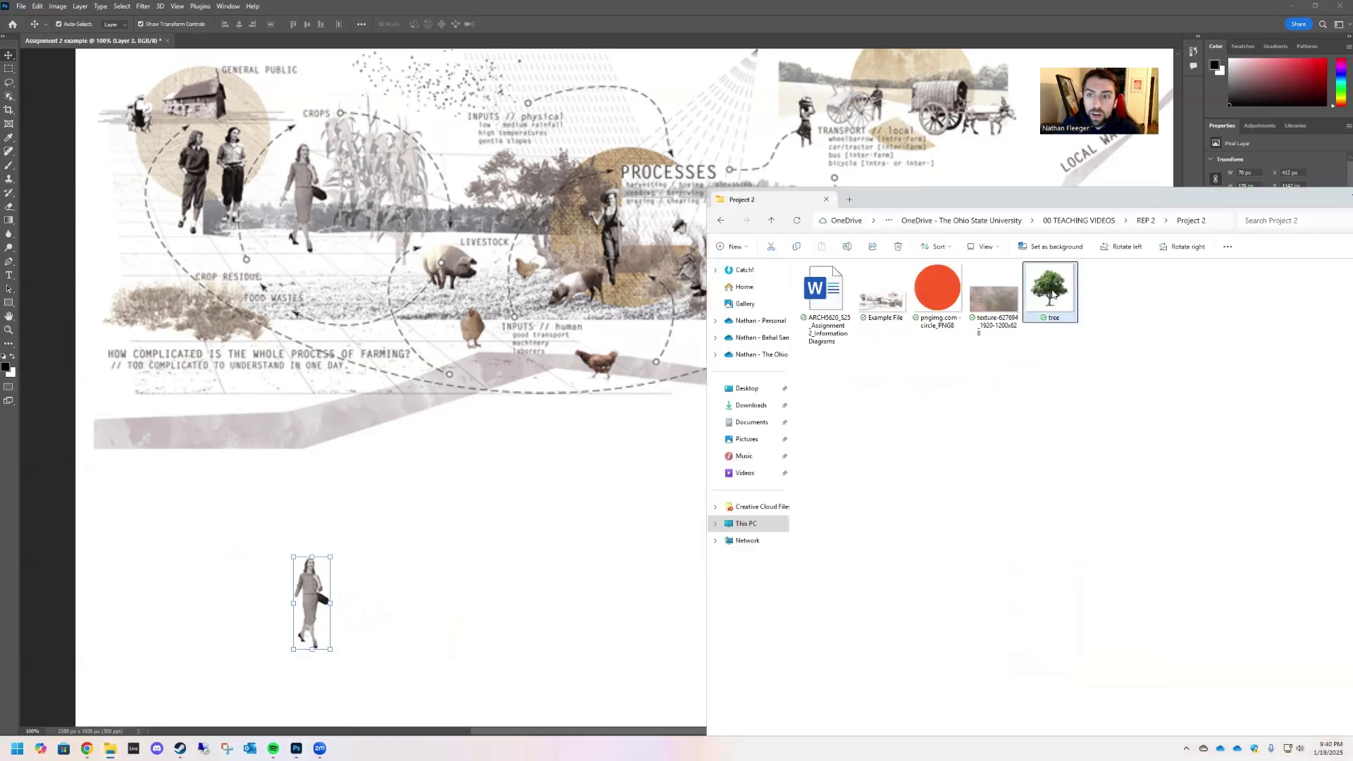
left_click(520, 534)
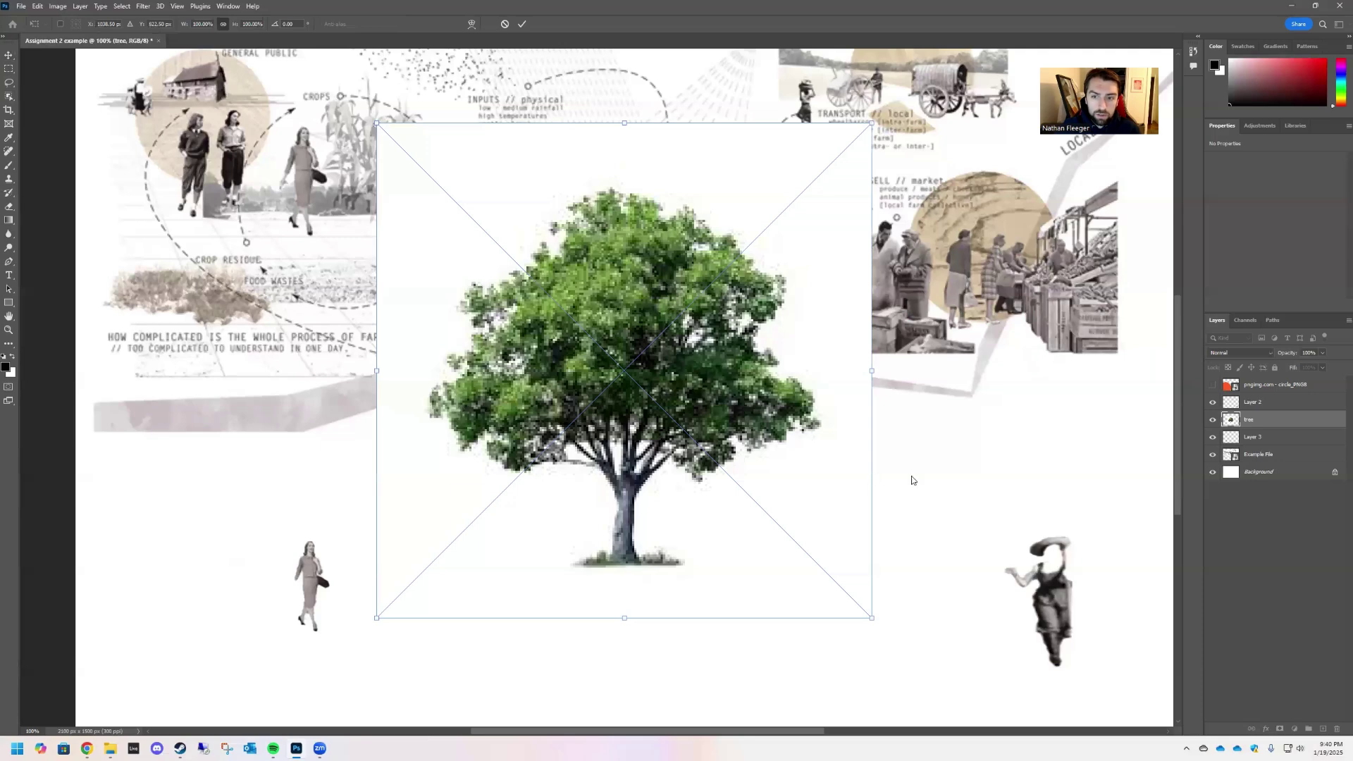
key("Return")
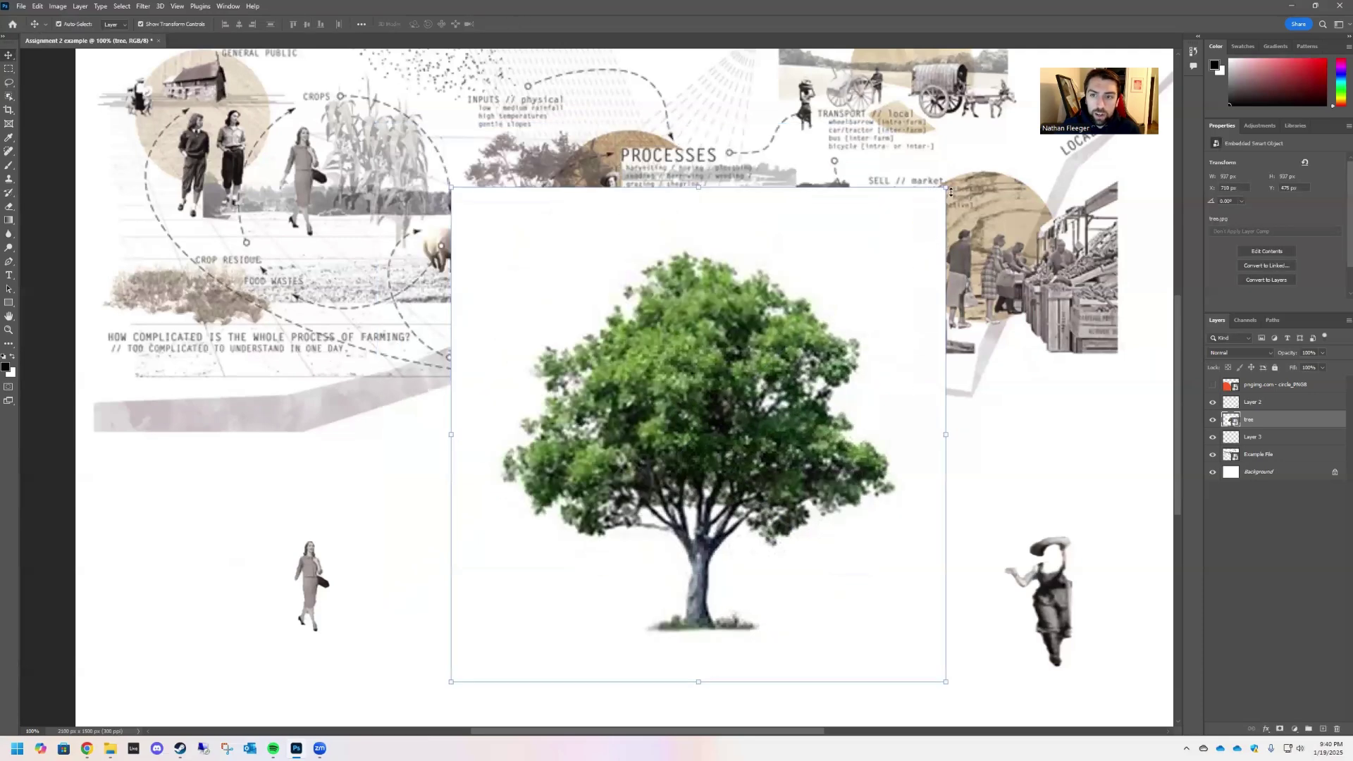
Scale the tree proportionally to about 323 px wide and position it in the blank area between the woman and the farmer.
left_click_drag(946, 186, 621, 512)
left_click_drag(535, 591, 621, 564)
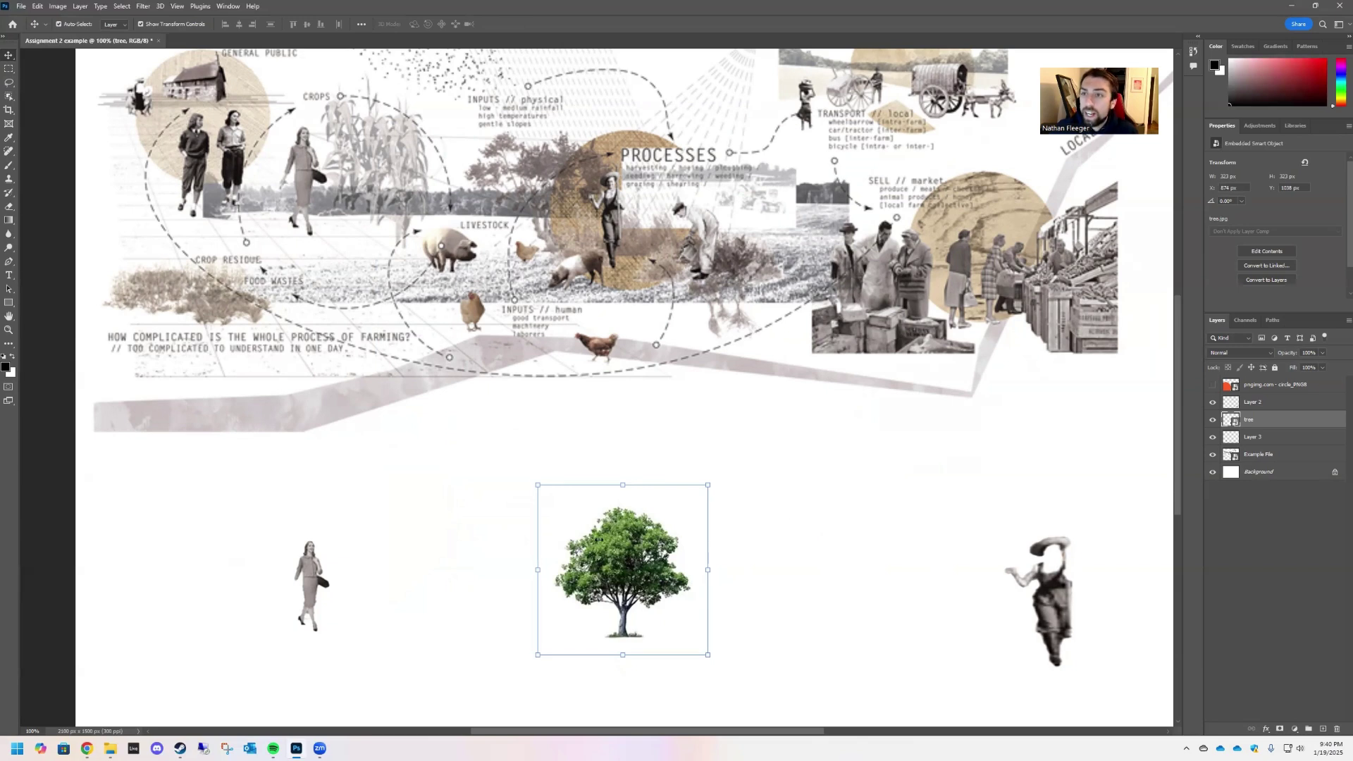
left_click(731, 547)
left_click(647, 568)
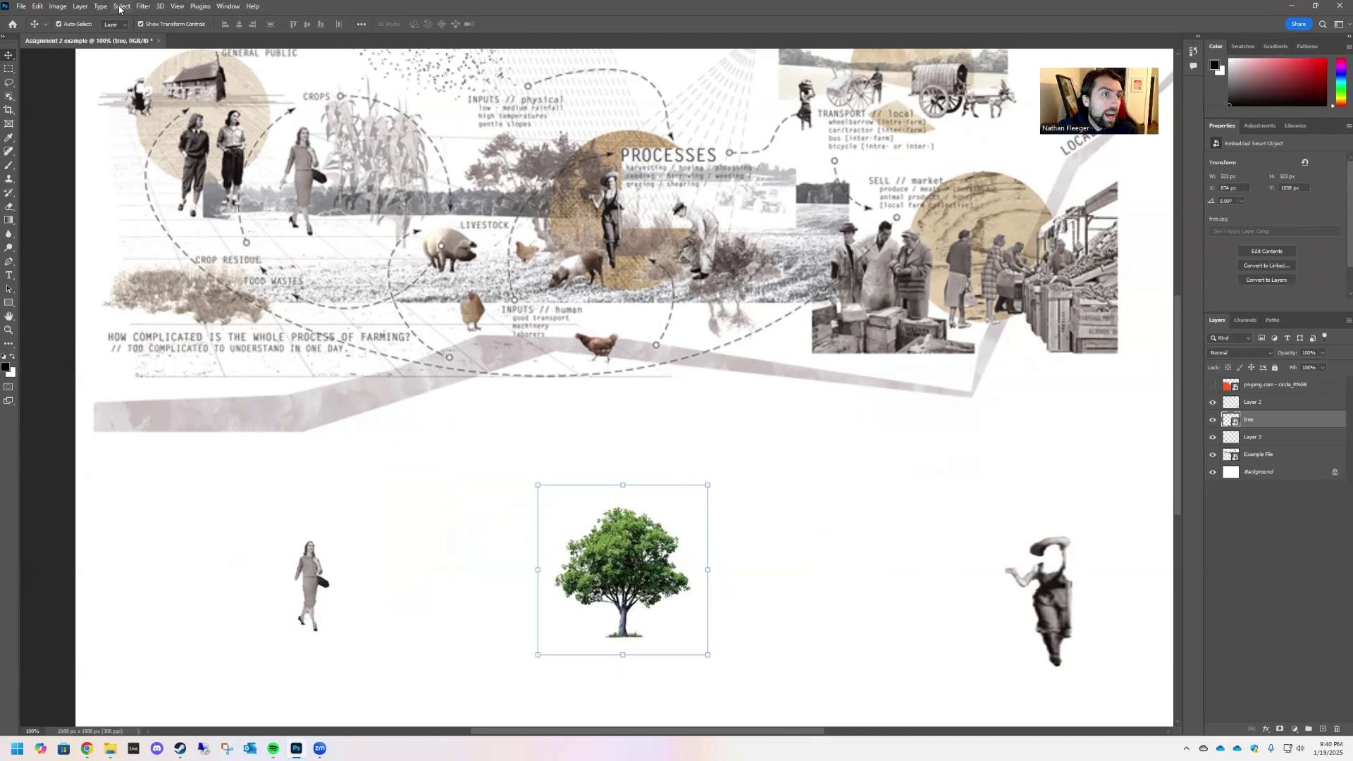
Apply a Hue/Saturation adjustment to the tree layer with saturation -62 and lightness +33.
left_click(57, 6)
mouse_move(86, 35)
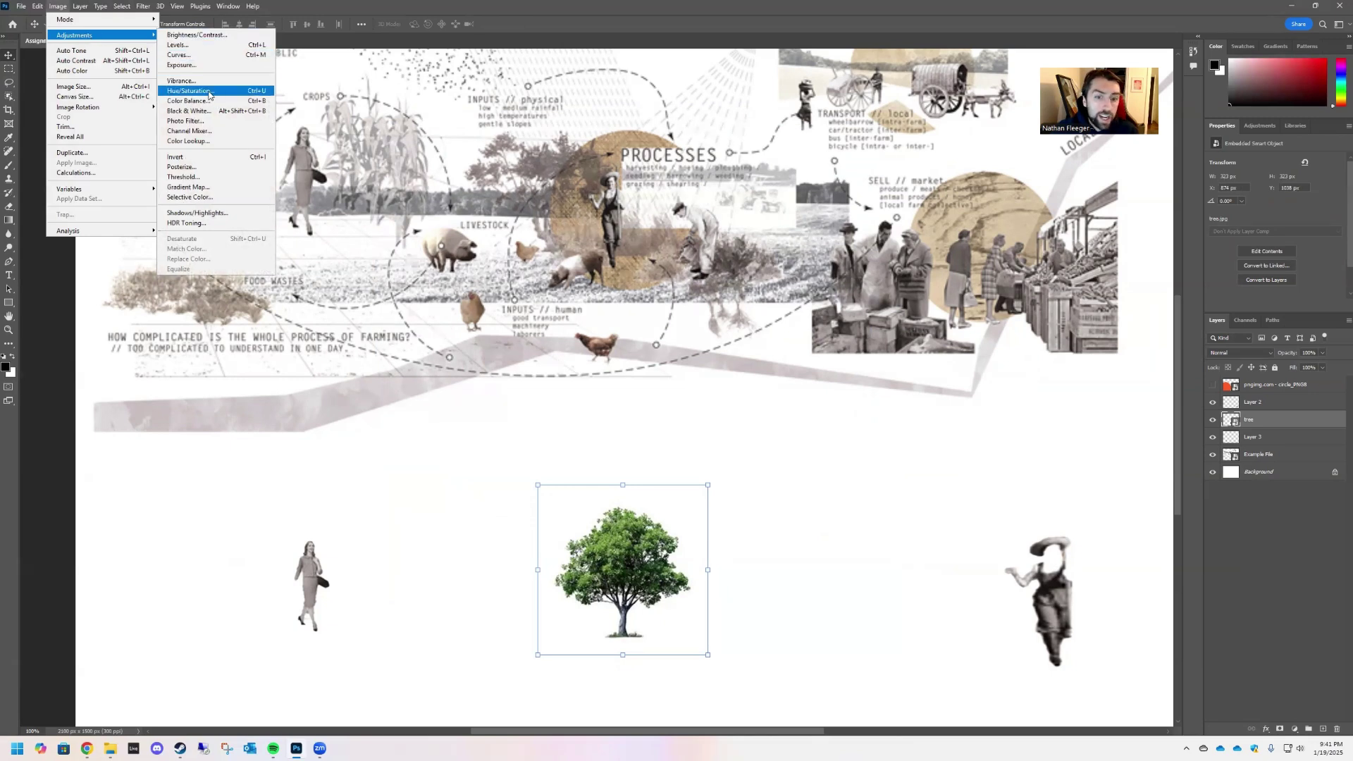
left_click(208, 93)
left_click_drag(646, 277, 620, 275)
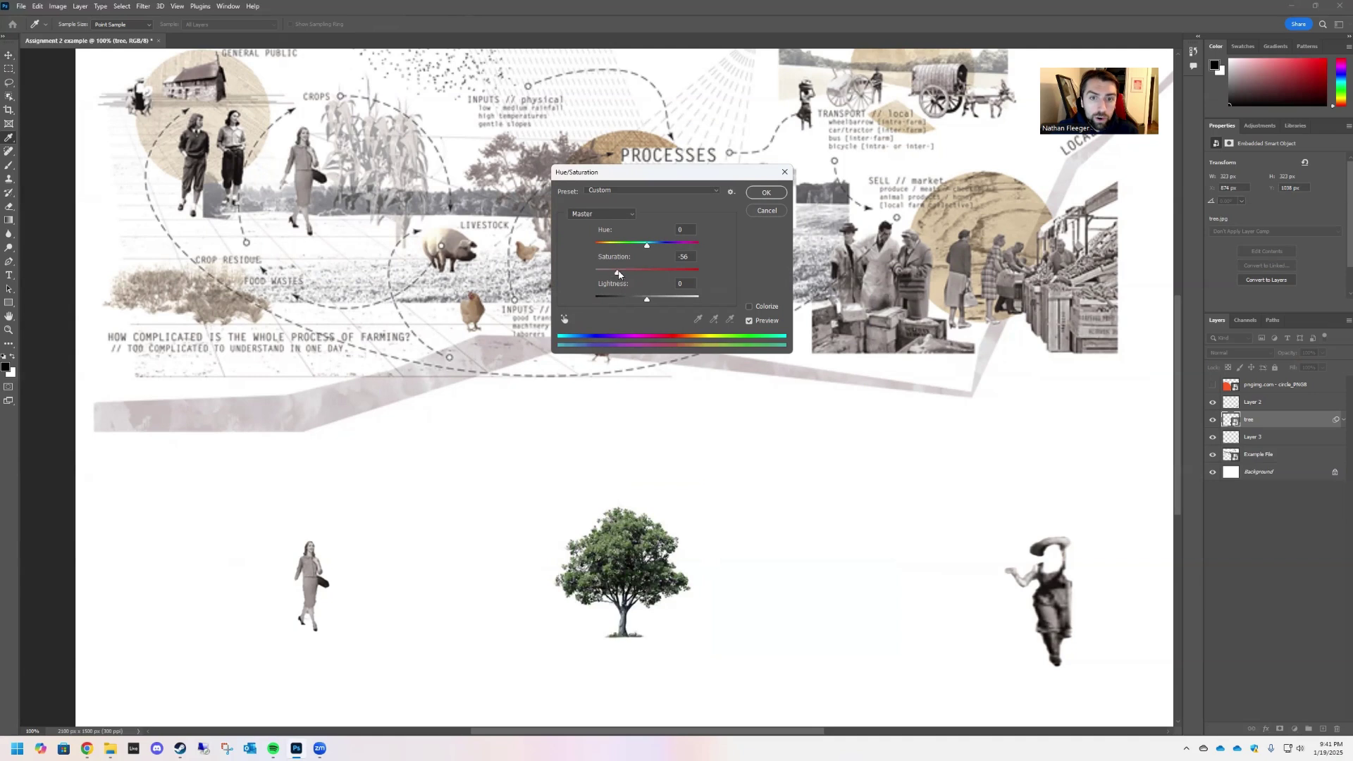
left_click_drag(652, 301, 664, 302)
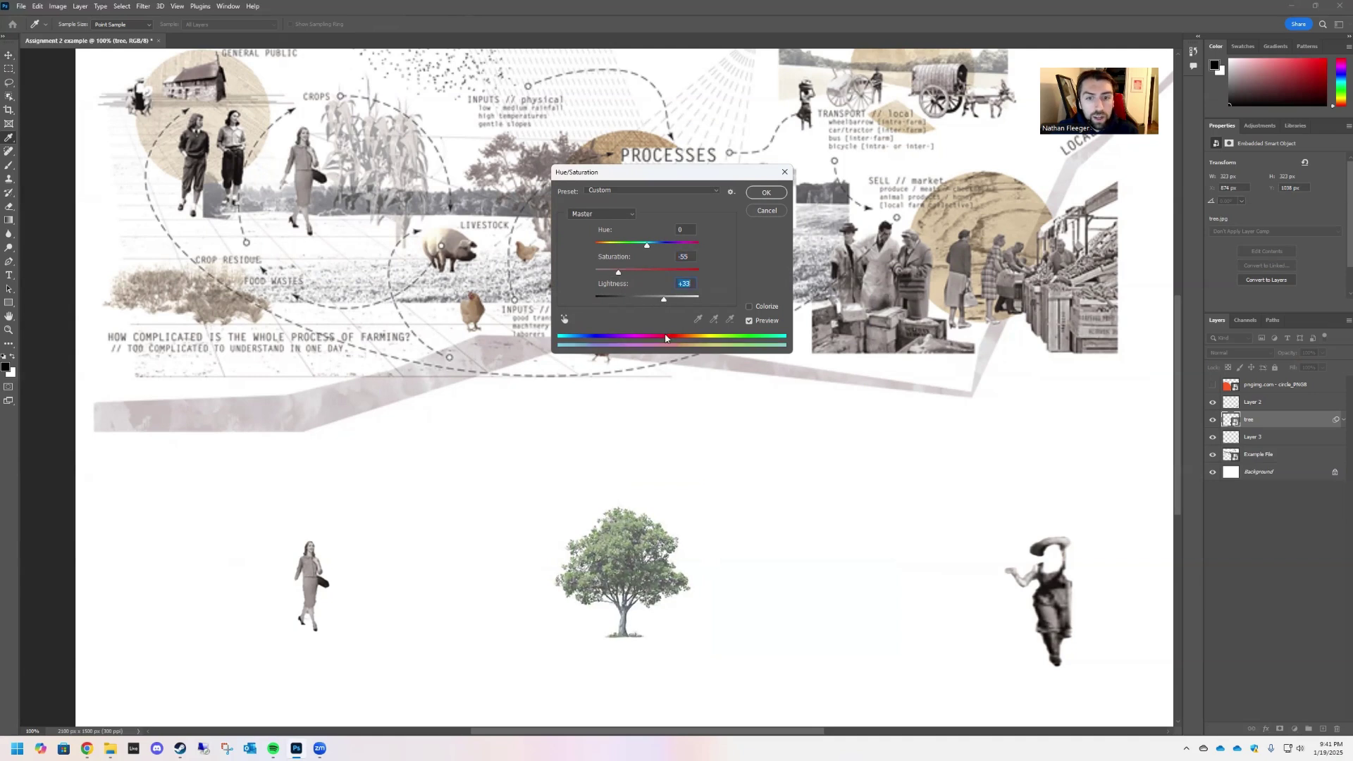
left_click(615, 274)
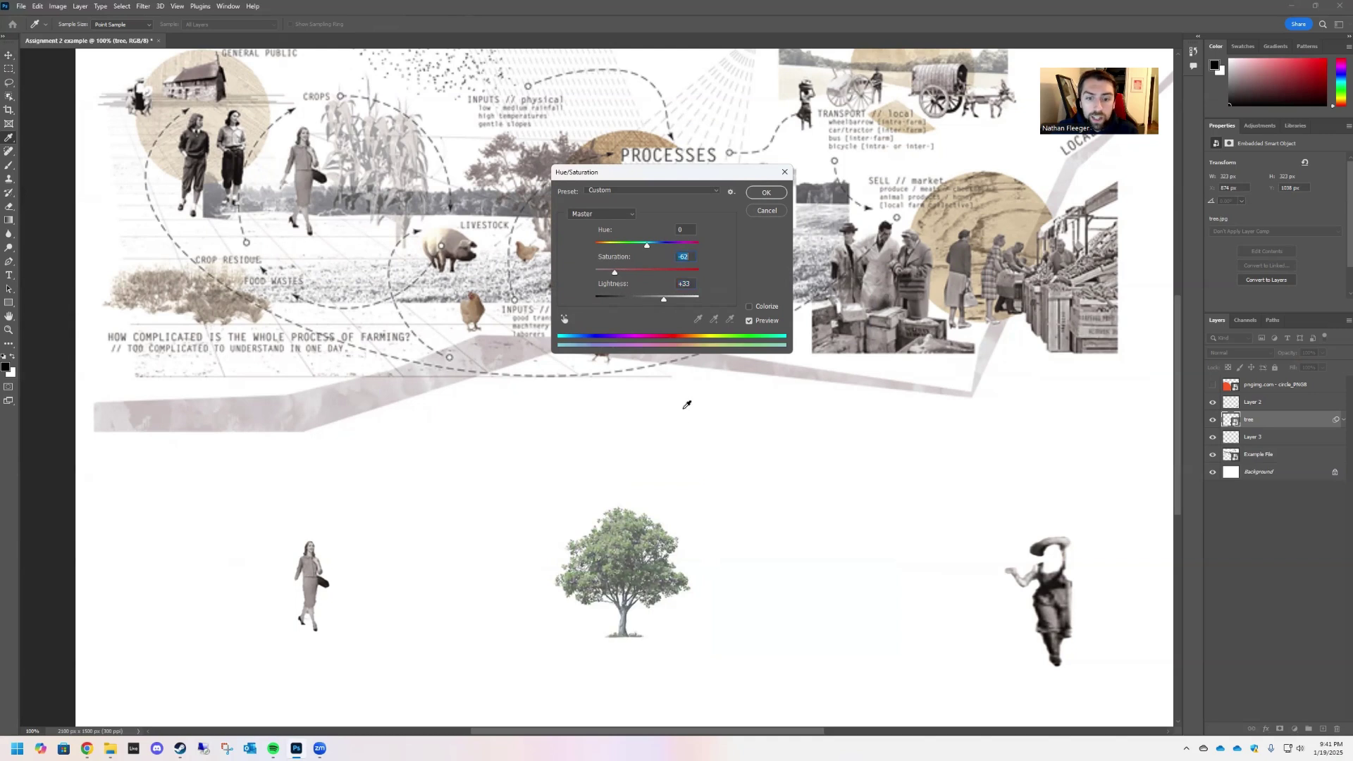
left_click(761, 196)
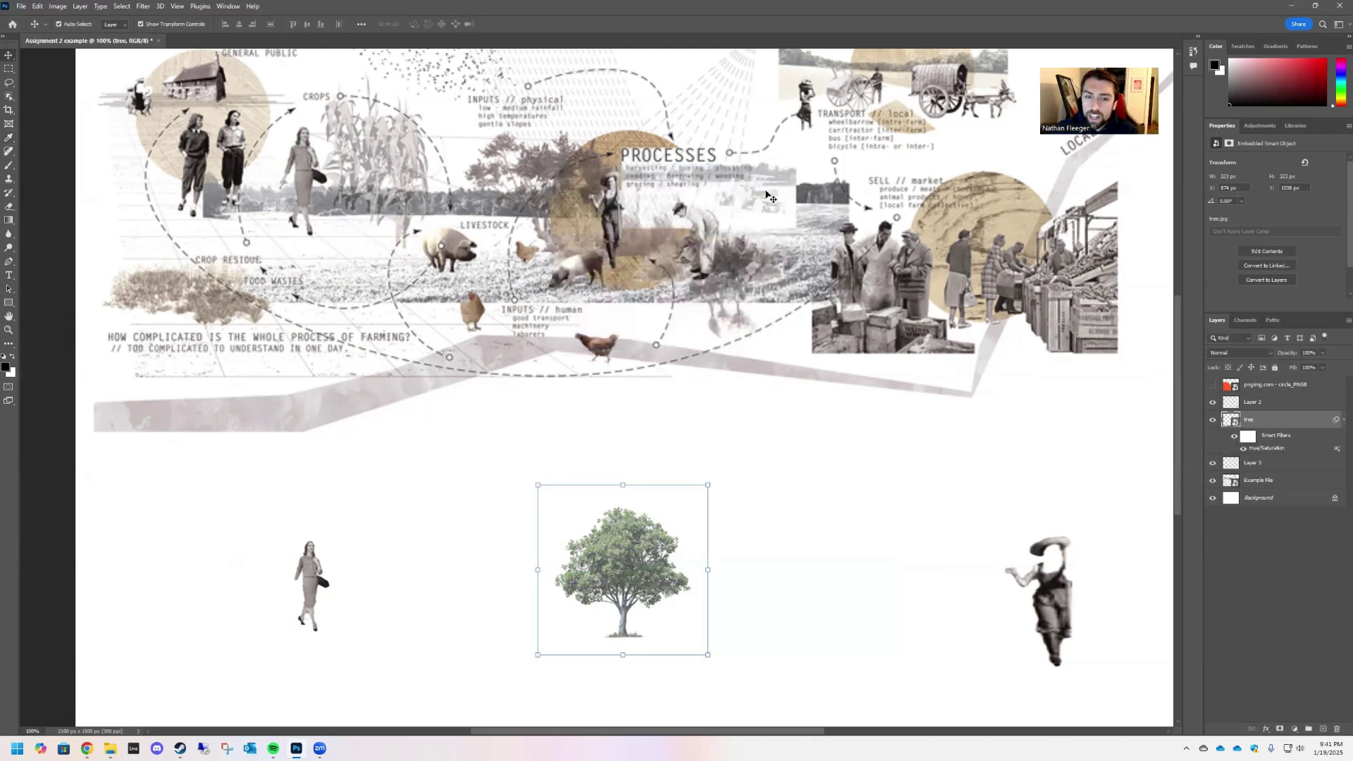
Move the tree up and to the left, and bring the copied woman close to its left side.
left_click(606, 577)
left_click_drag(607, 577, 520, 524)
left_click(644, 562)
left_click_drag(302, 578, 393, 555)
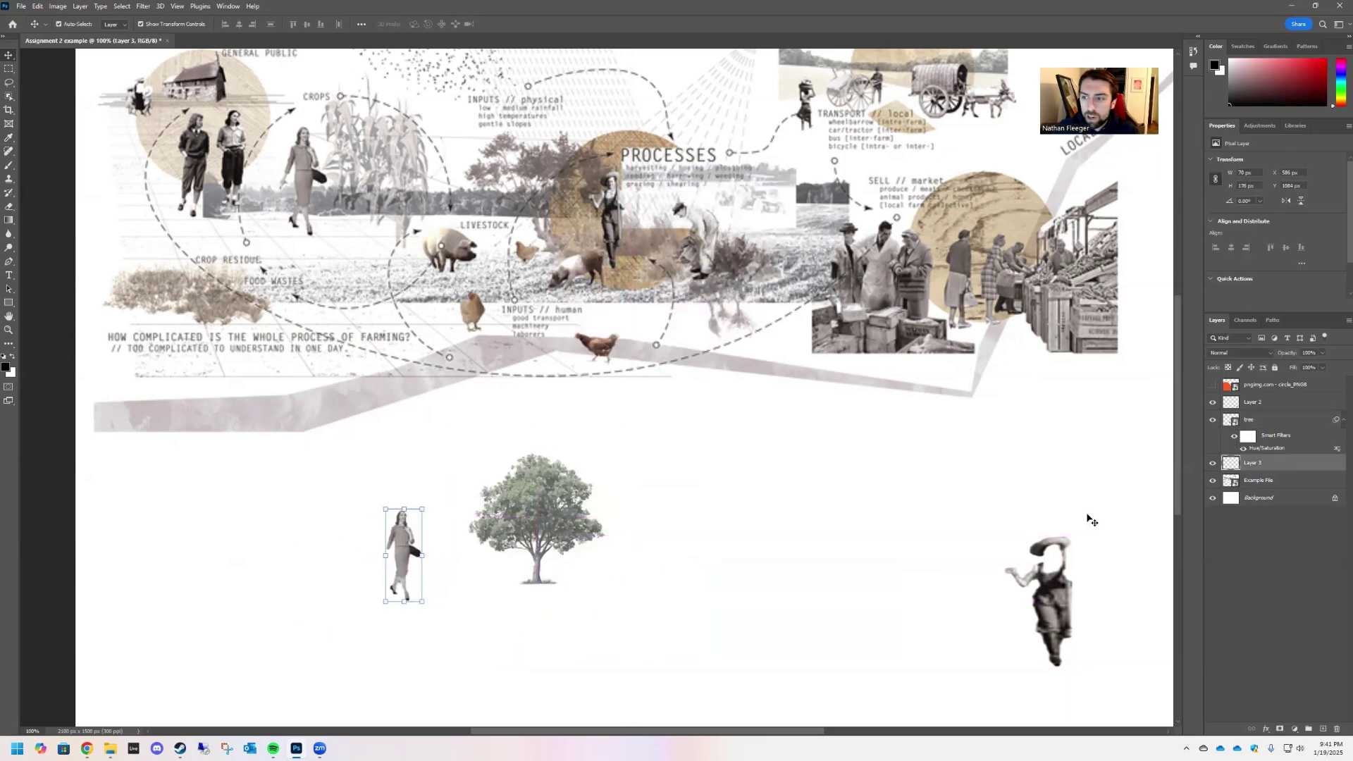
Raise the woman's layer above the tree layer and place her in front of the tree, left of its trunk.
left_click_drag(1269, 465, 1258, 397)
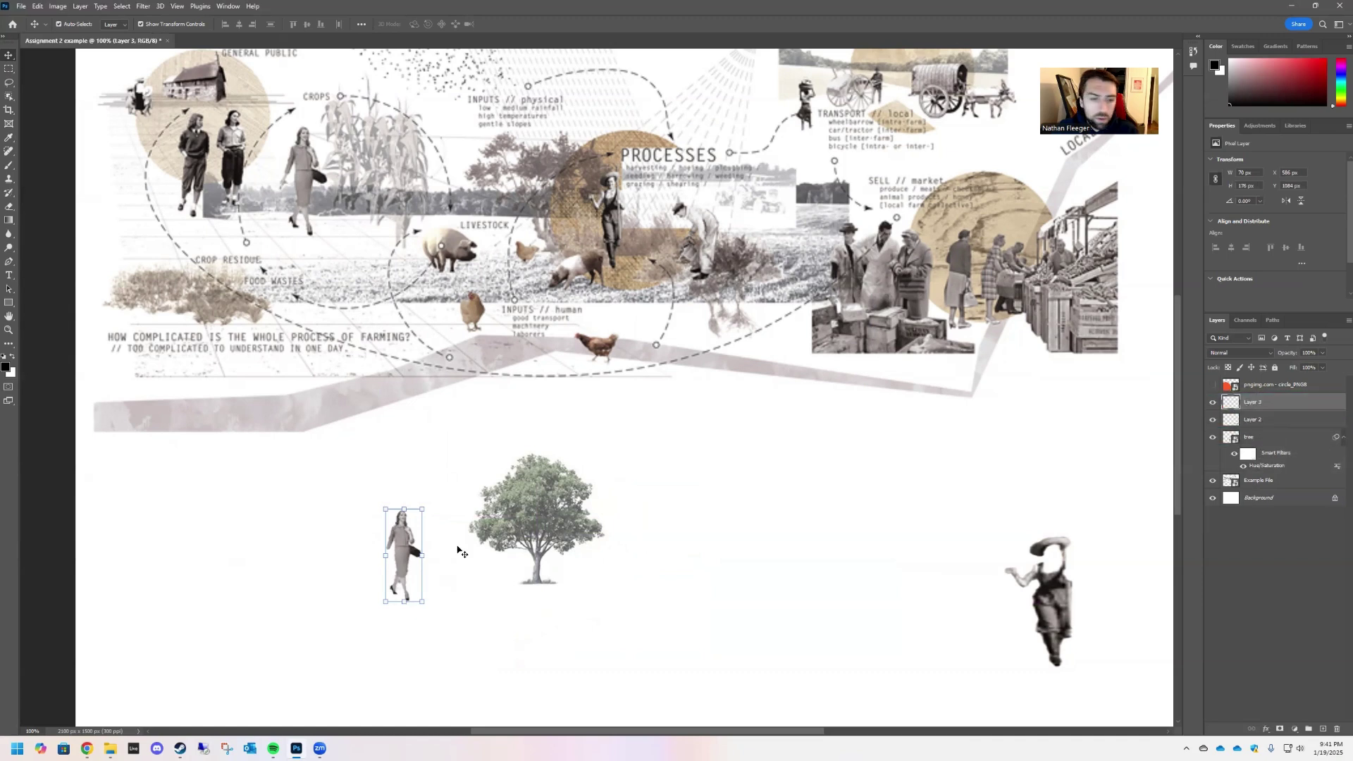
left_click_drag(407, 555, 508, 570)
key("Return")
left_click(574, 655)
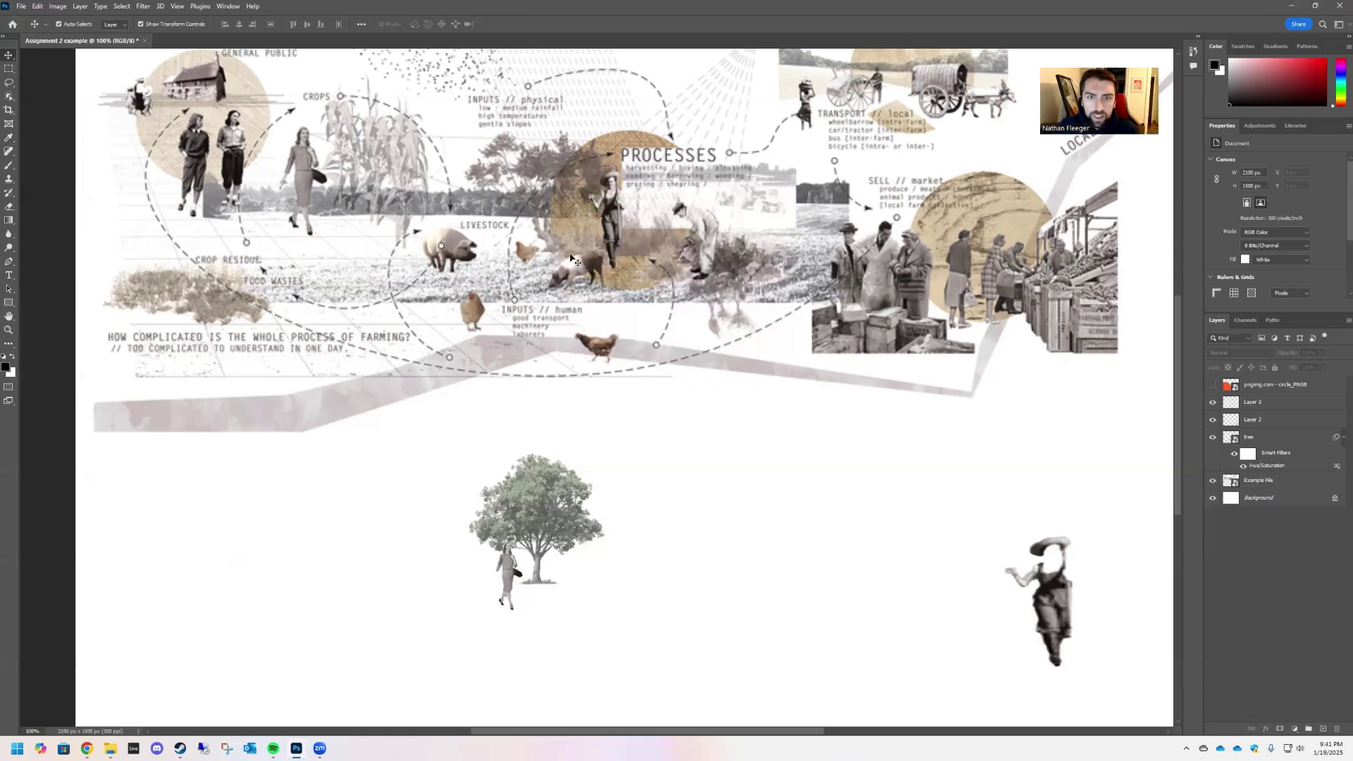
scroll(725, 519, "up", 5)
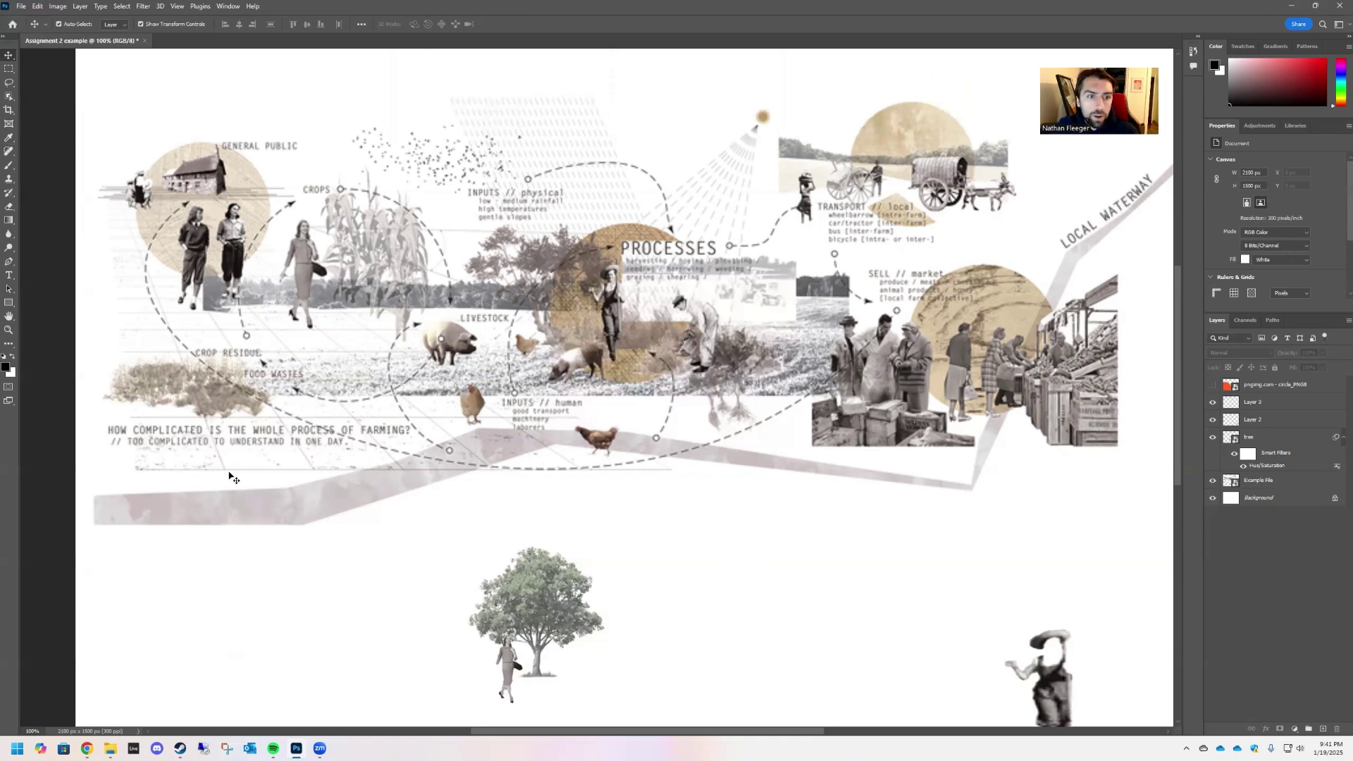
scroll(224, 477, "down", 5)
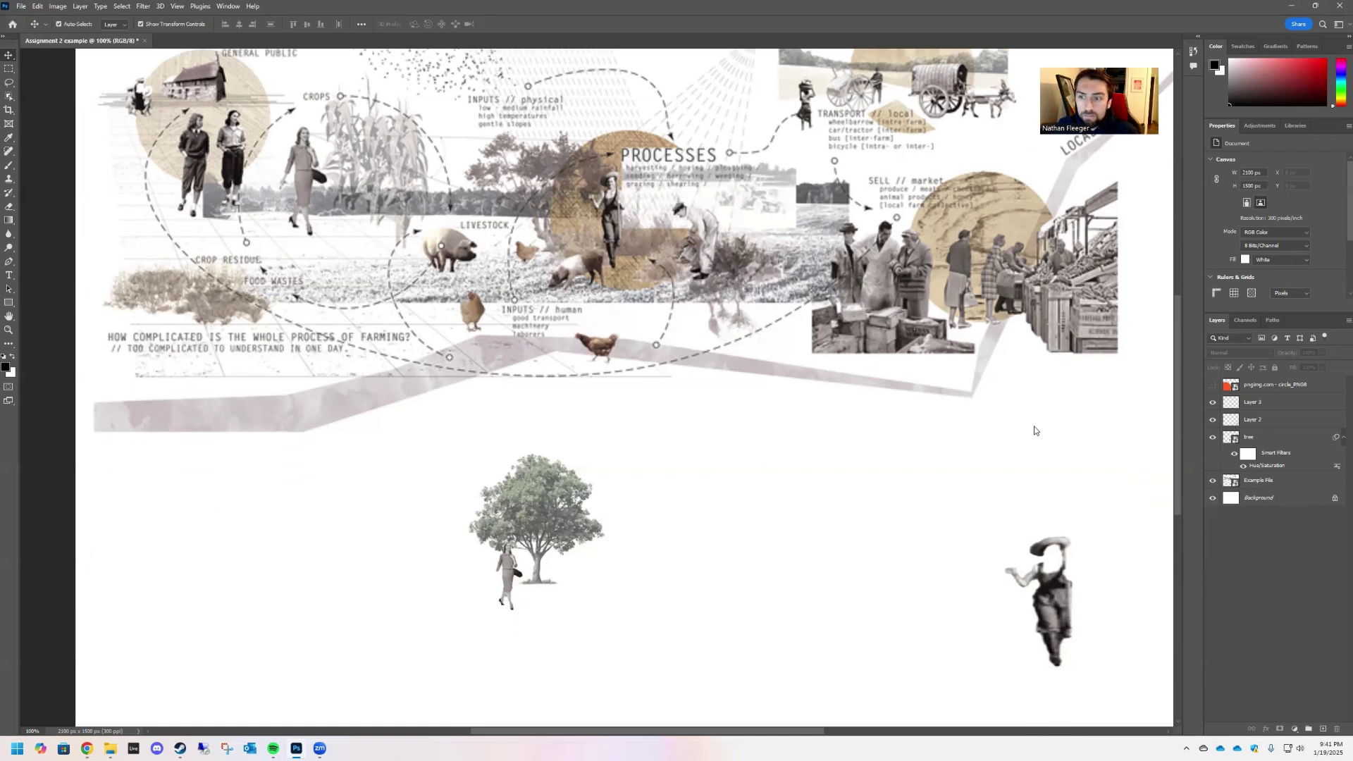
left_click(557, 484)
scroll(747, 493, "up", 1)
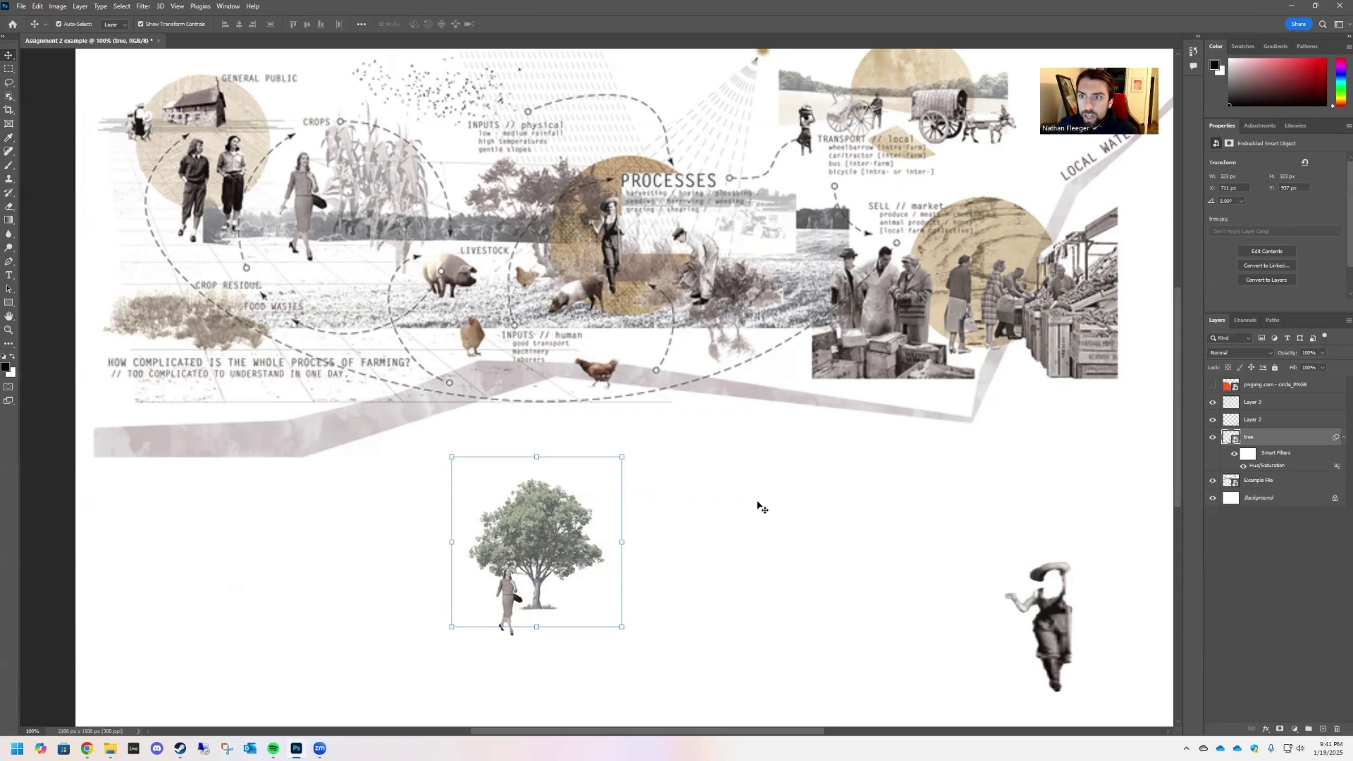
scroll(866, 471, "down", 1)
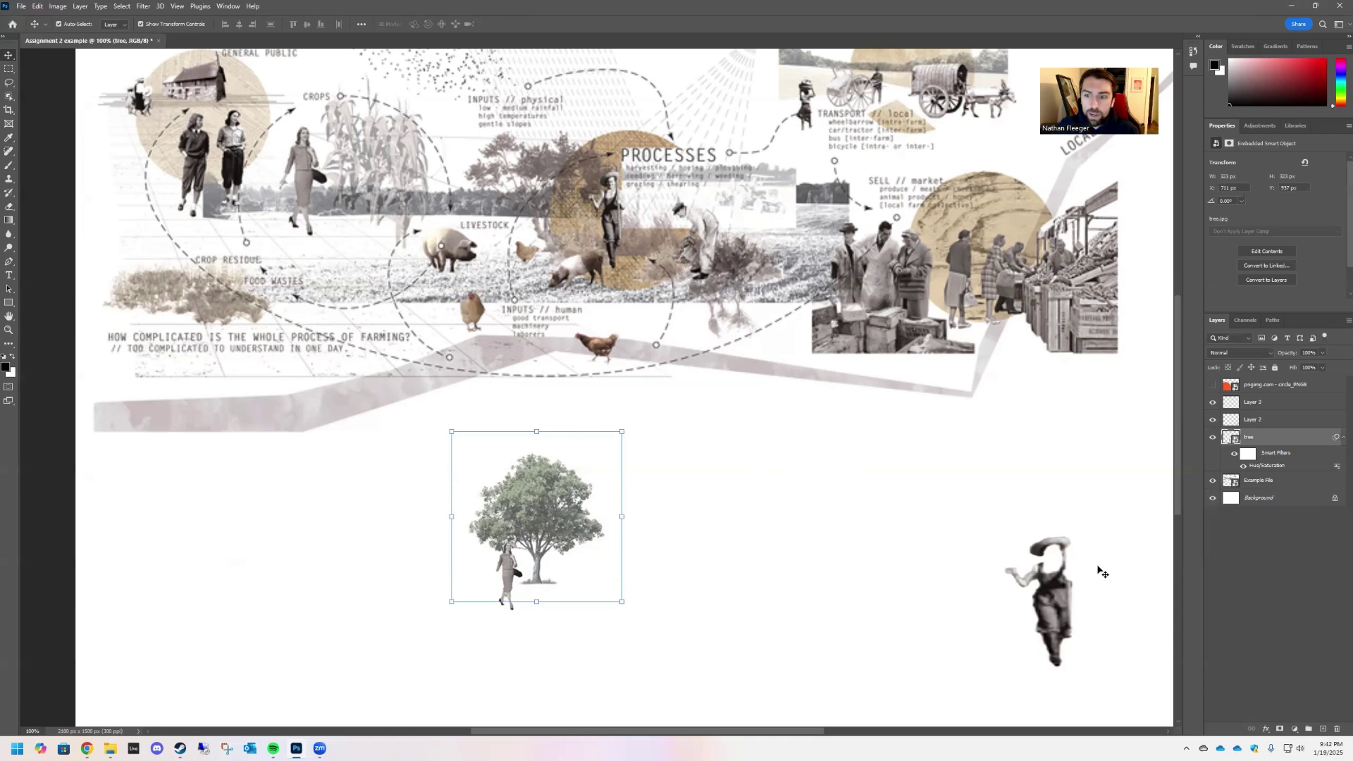
Delete the cut-out farmer from the blank area below the collage and clear the layer selection.
left_click(1053, 584)
key("Delete")
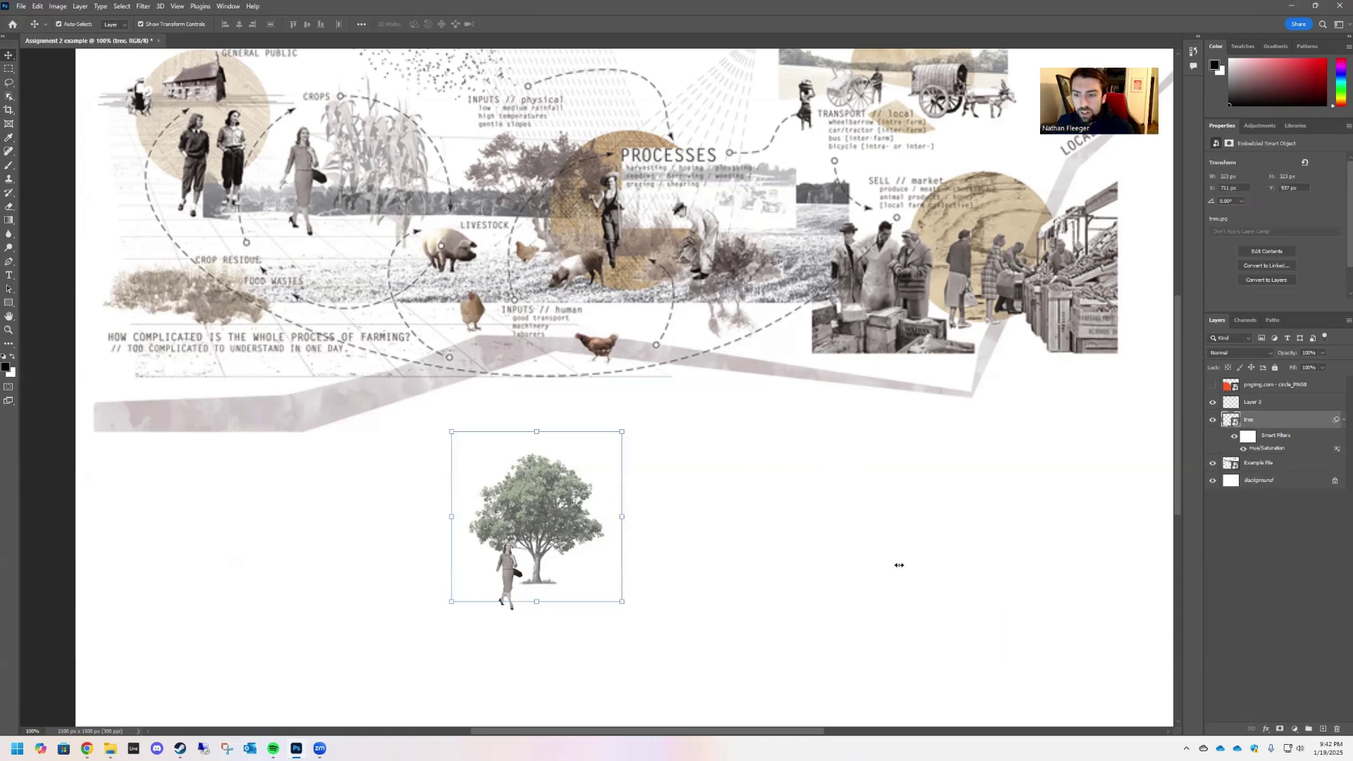
left_click(673, 551)
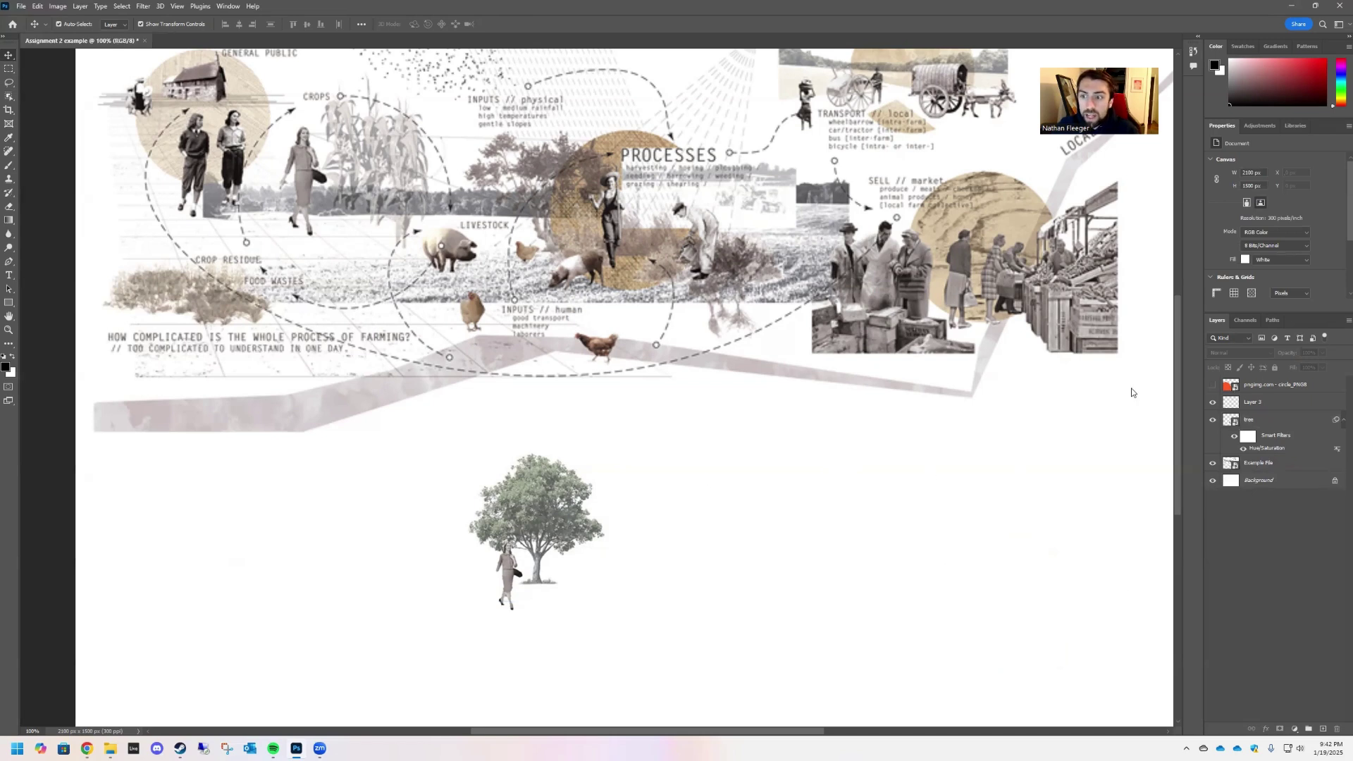
Show the red circle layer, scale it proportionally to about 3.03% and place it below the collage, covering the tree and woman.
left_click(1213, 385)
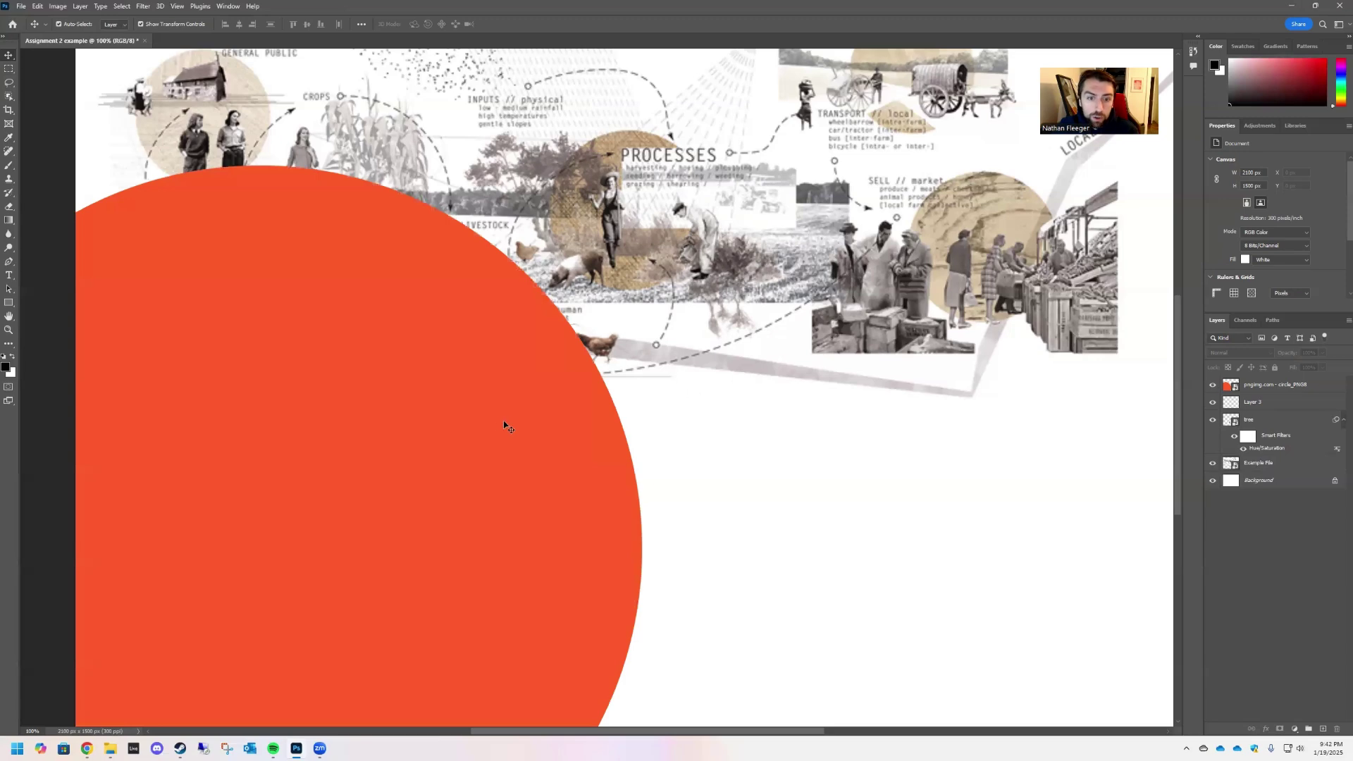
left_click_drag(476, 415, 1018, 356)
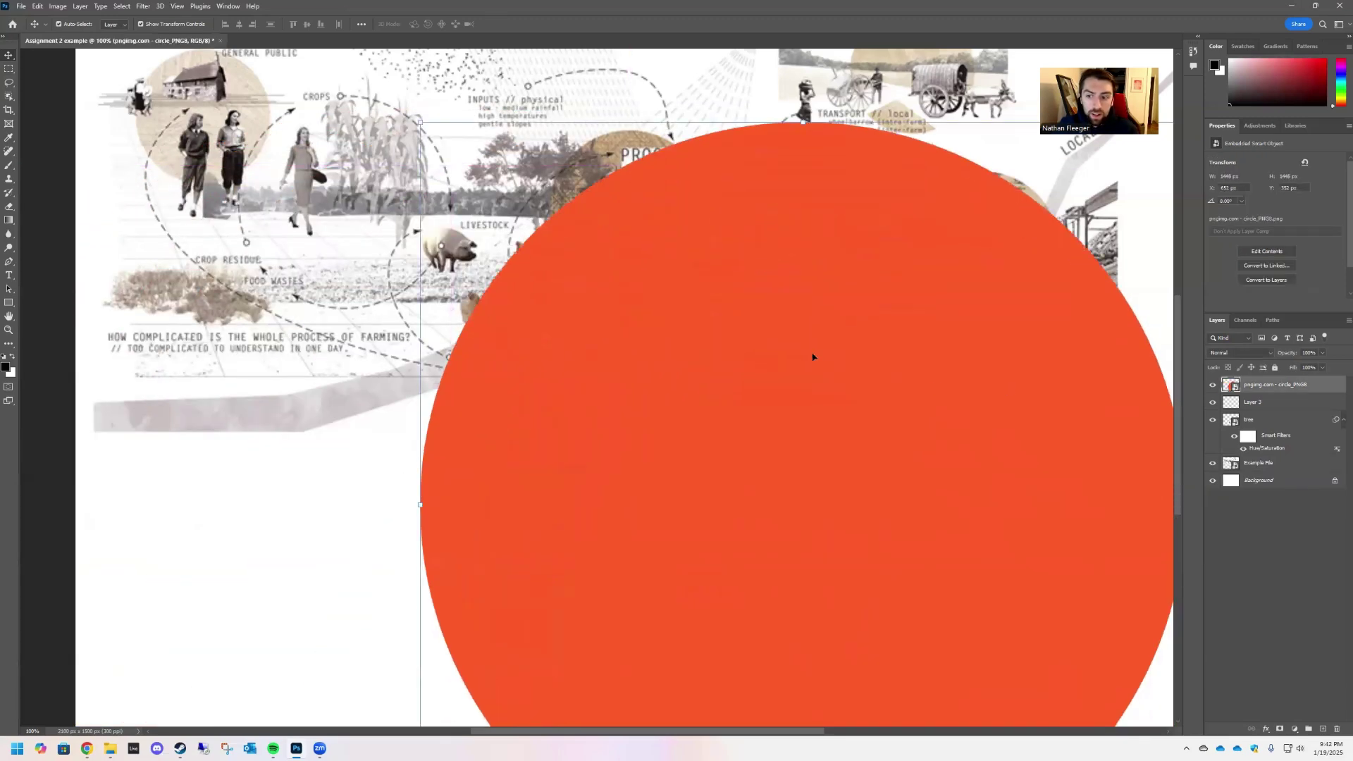
scroll(822, 350, "down", 2)
left_click_drag(418, 69, 427, 132)
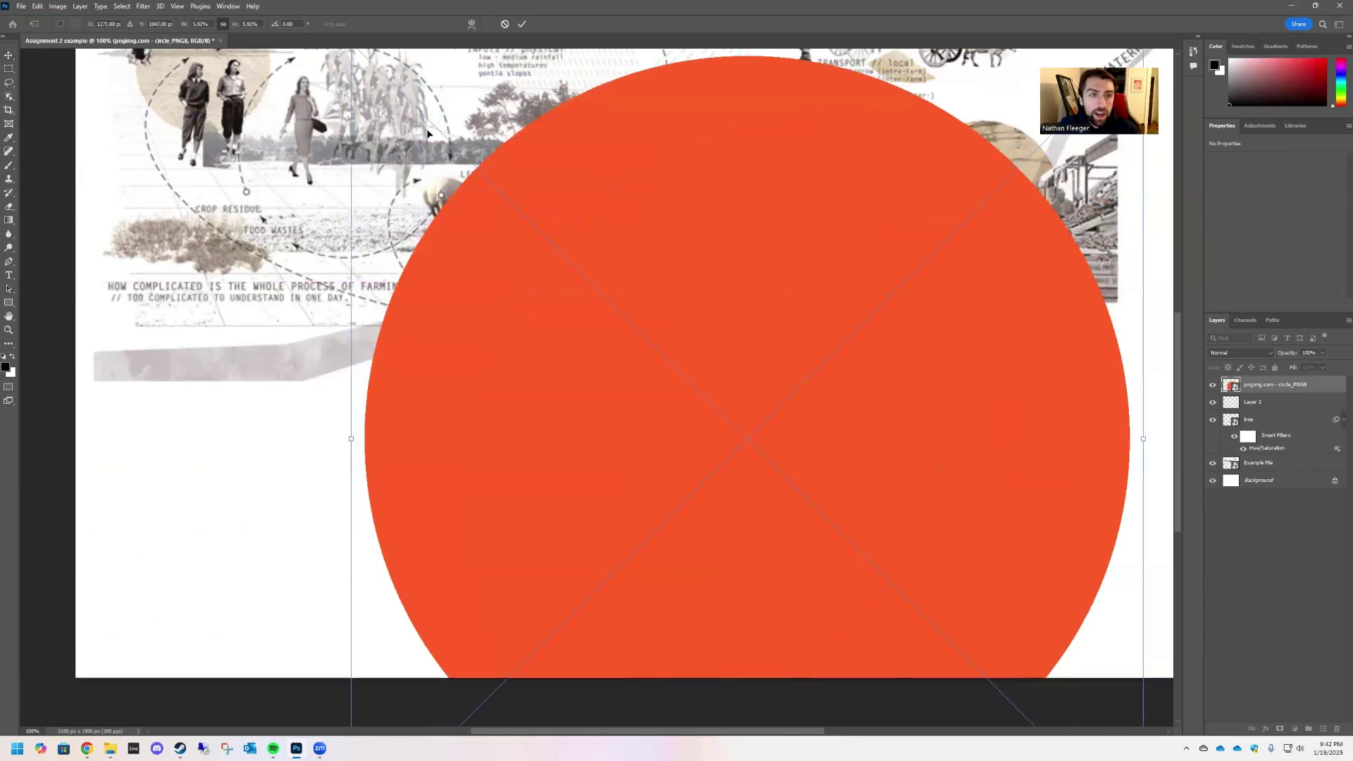
scroll(395, 115, "up", 2)
left_click_drag(351, 66, 812, 387)
left_click_drag(915, 588, 667, 465)
Try the Lighten, Color Burn and Overlay blend modes on the red circle layer.
right_click(629, 377)
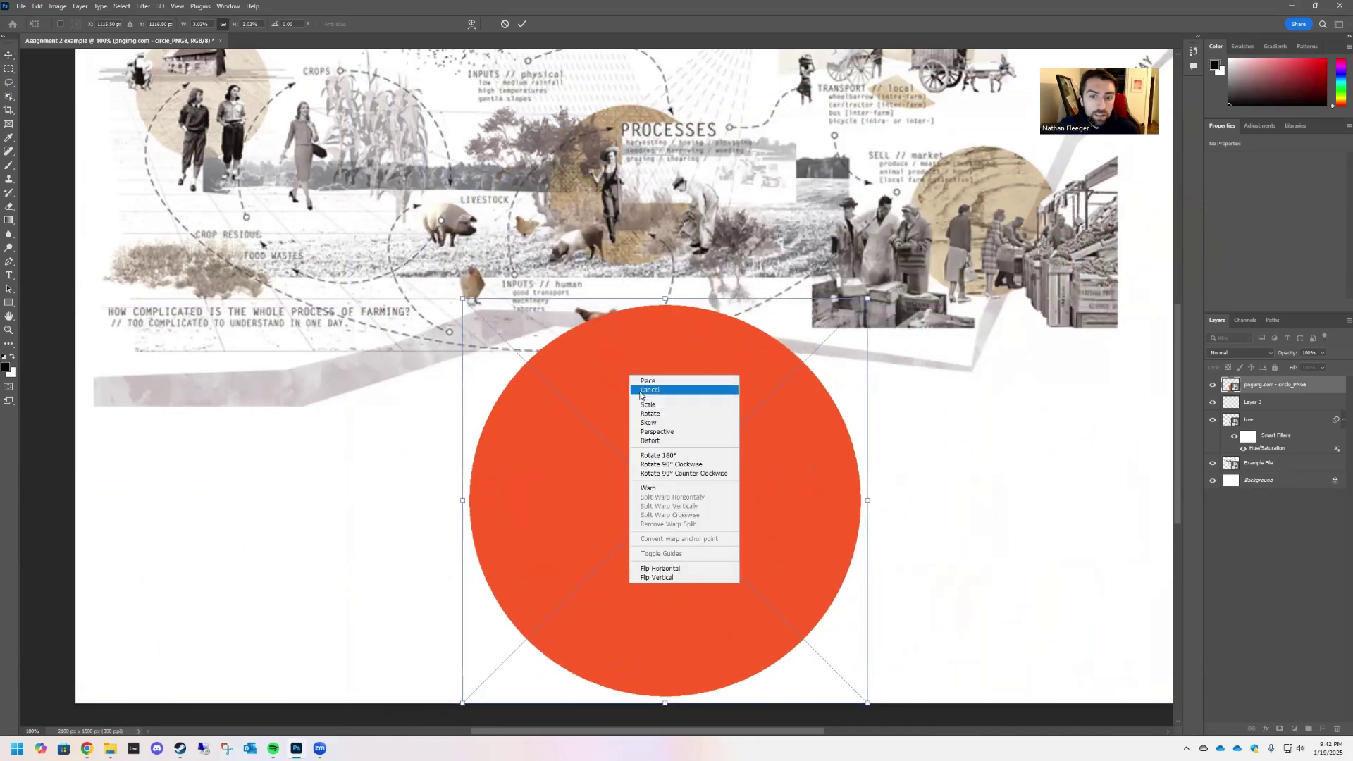
left_click(79, 7)
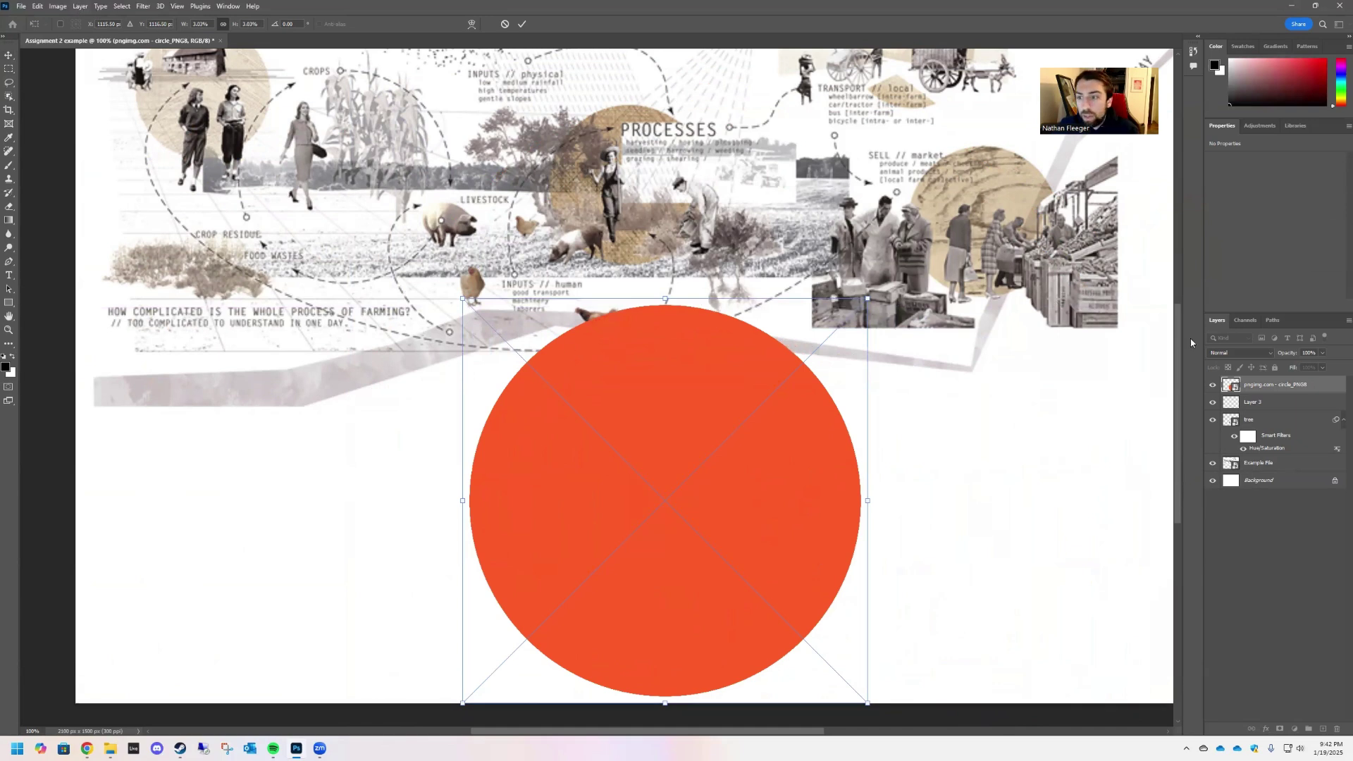
left_click(1269, 353)
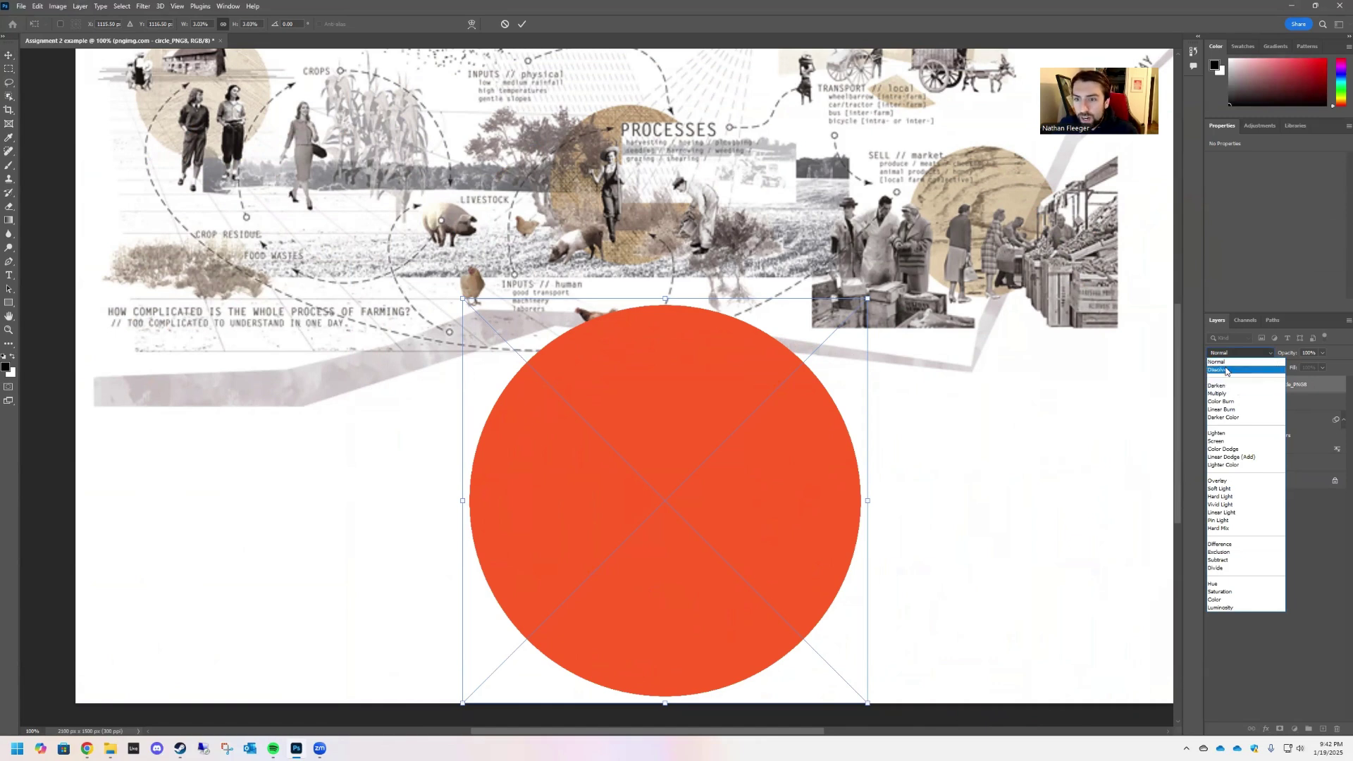
left_click(1218, 434)
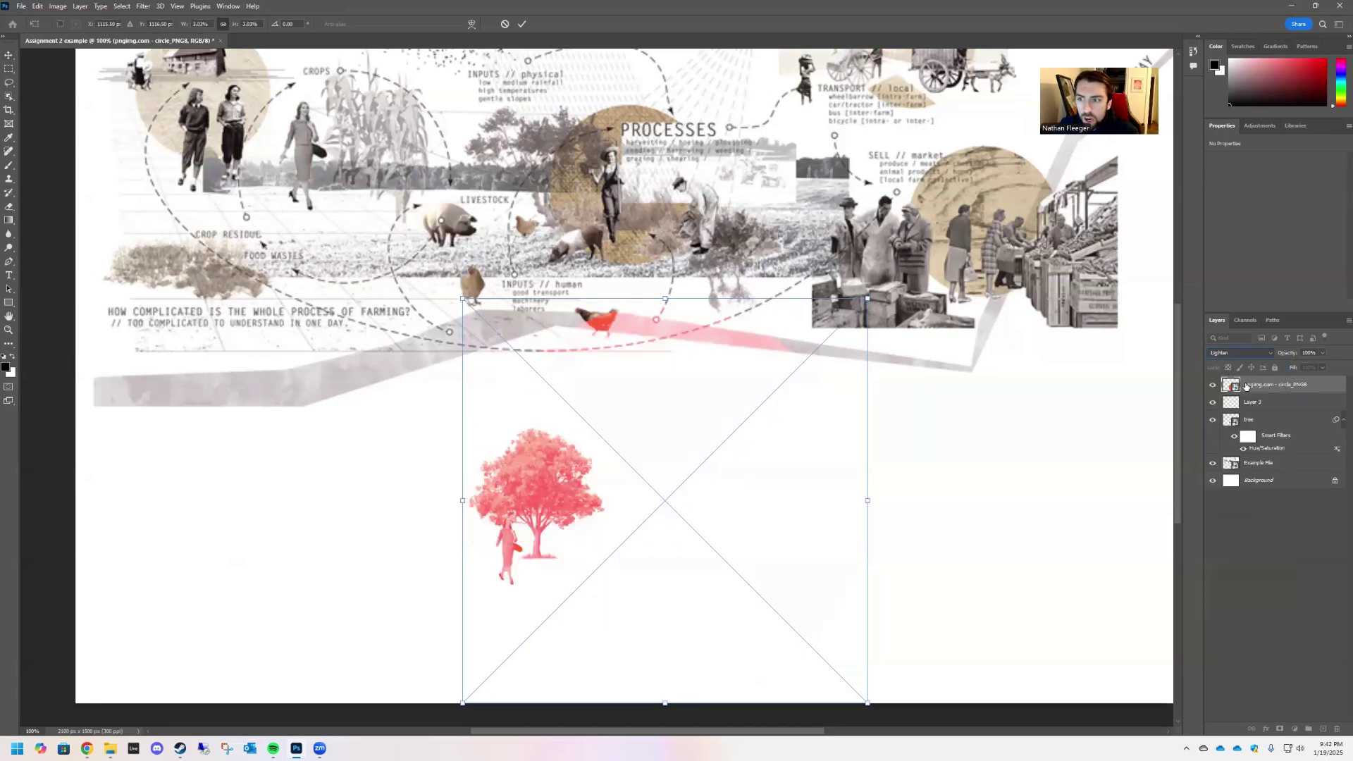
left_click(1272, 356)
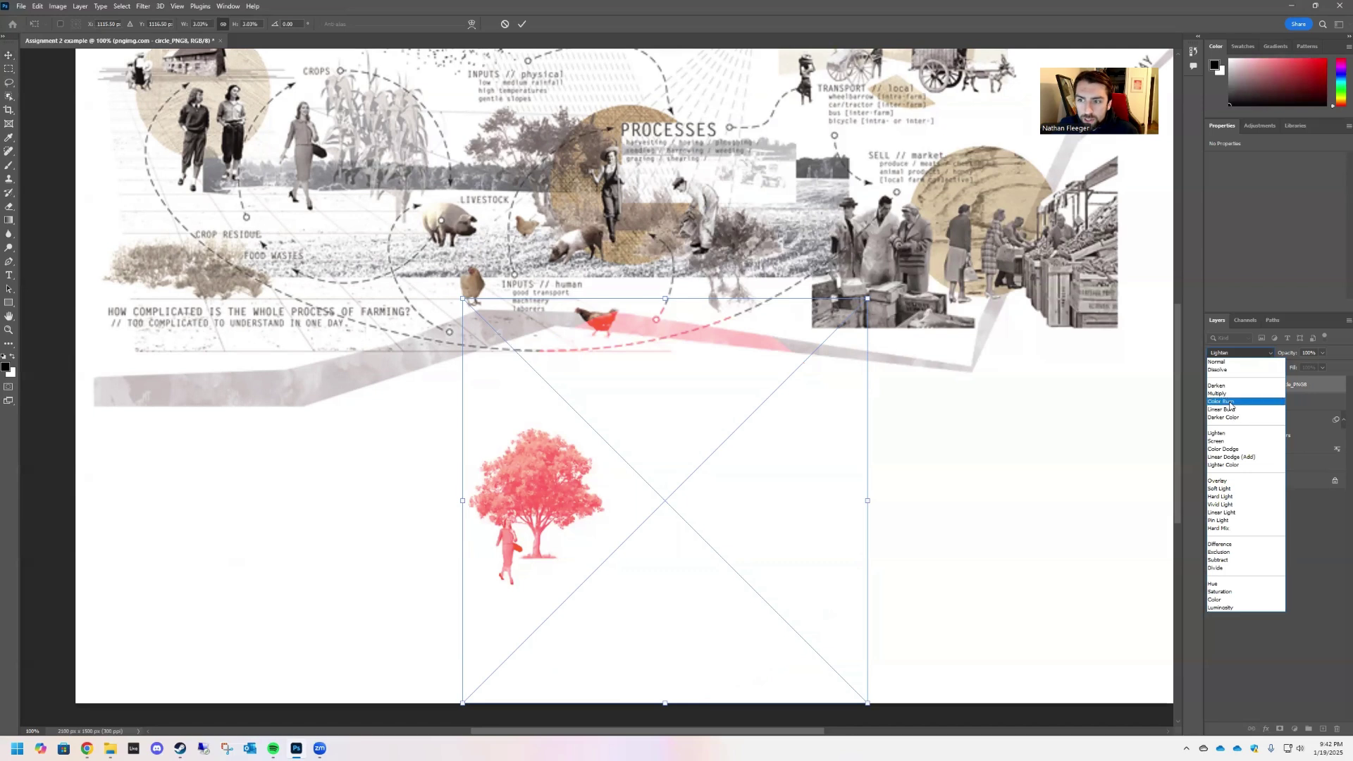
left_click(1240, 406)
left_click(1272, 356)
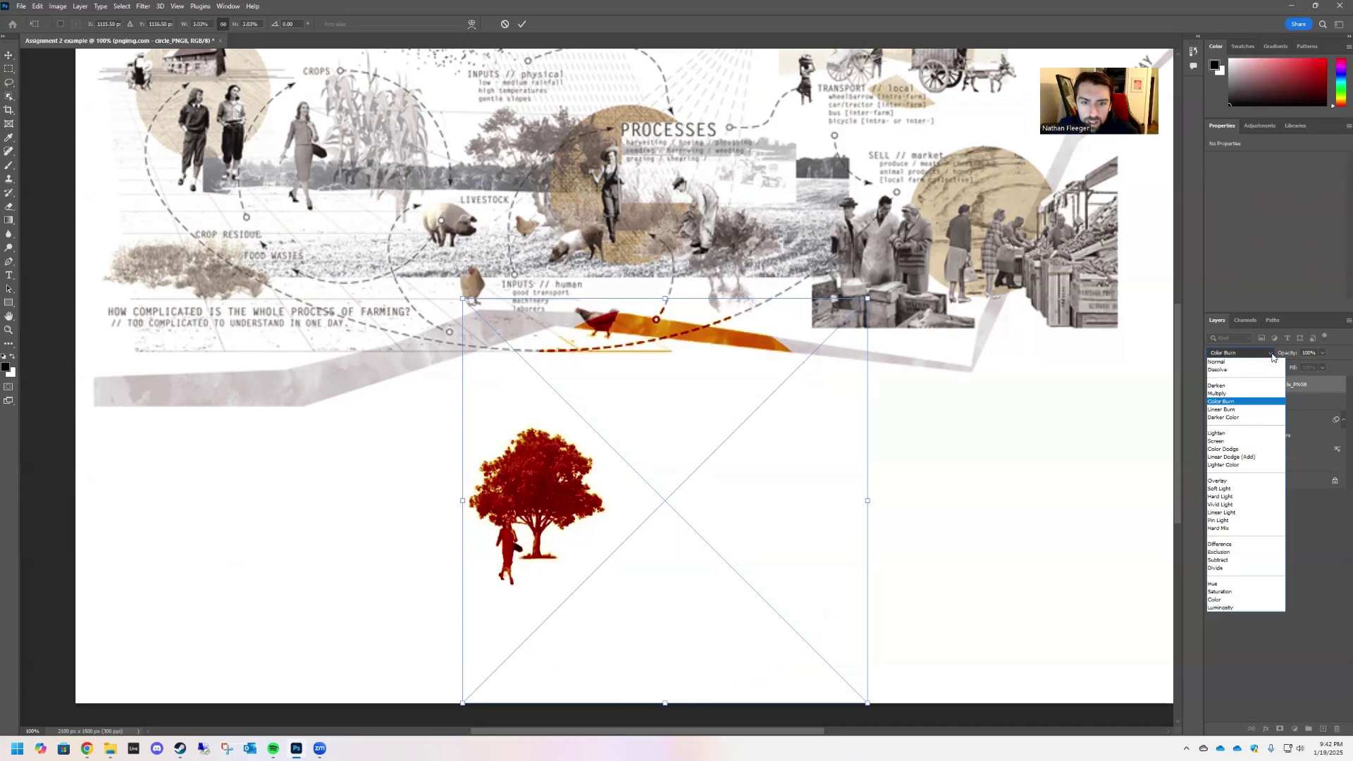
left_click(1243, 480)
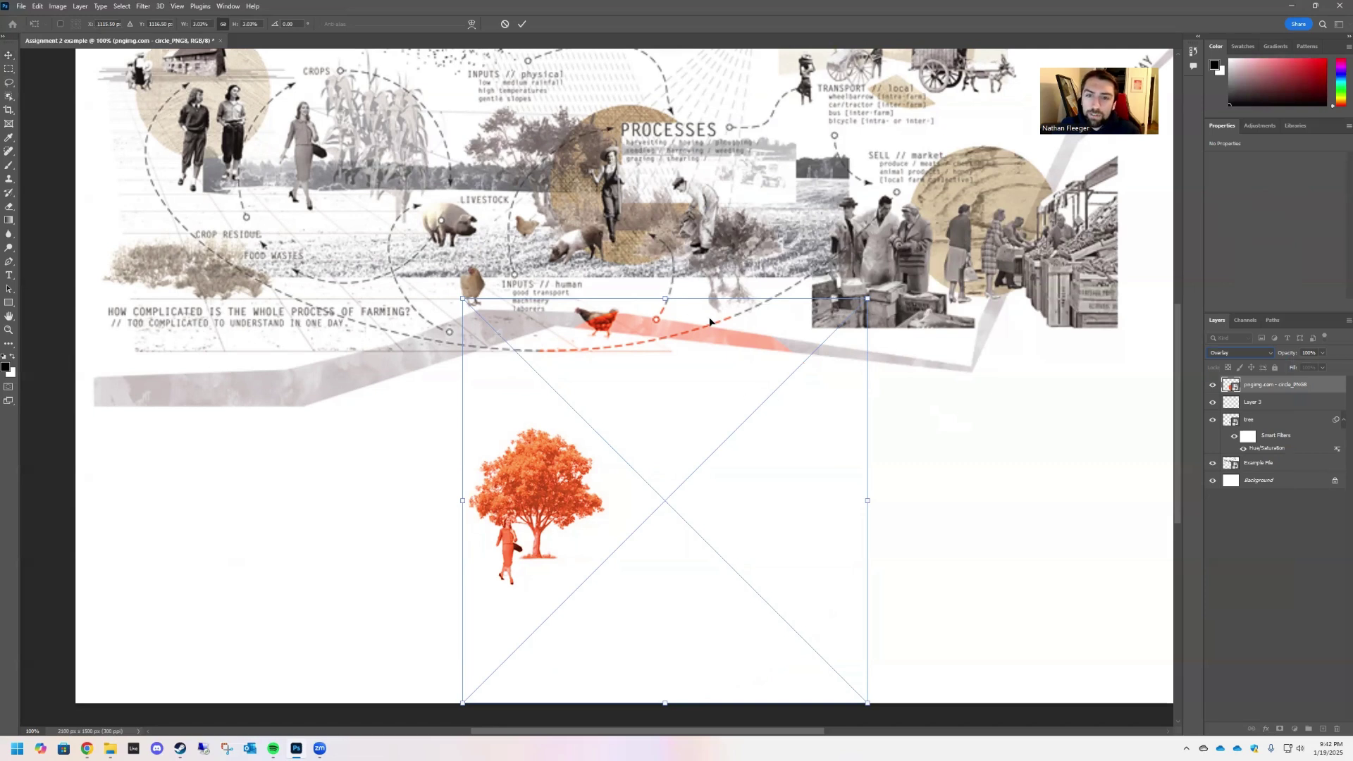
Try the Difference, Hue and Luminosity blend modes on the red circle layer.
left_click(1273, 353)
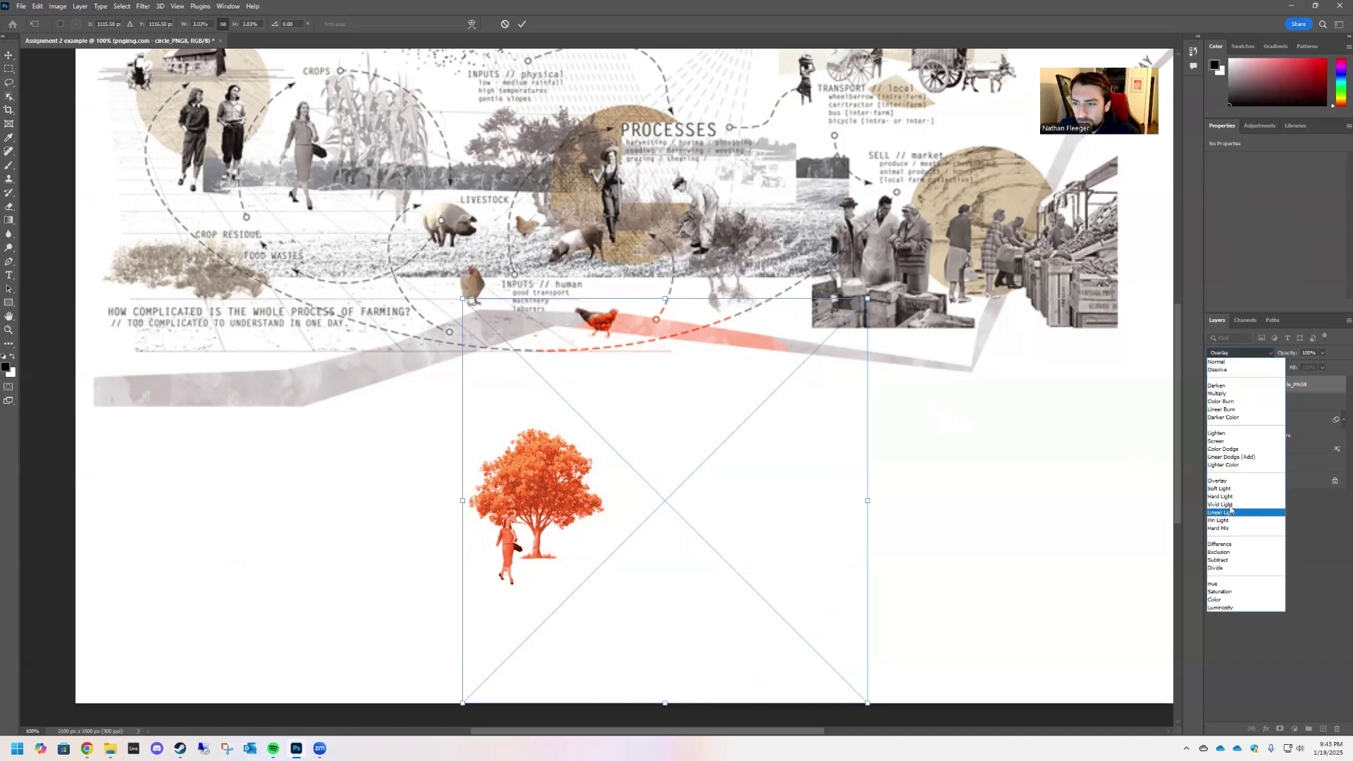
left_click(1229, 546)
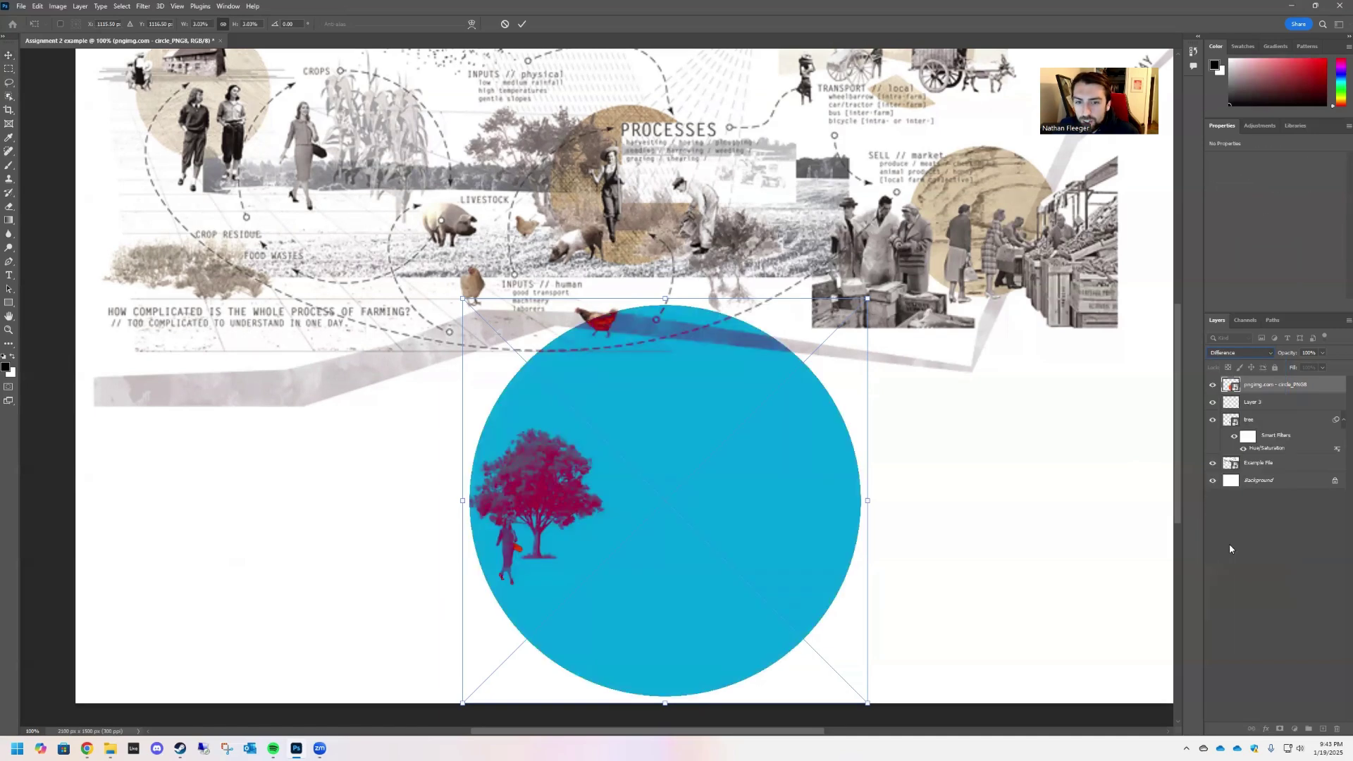
left_click(1270, 353)
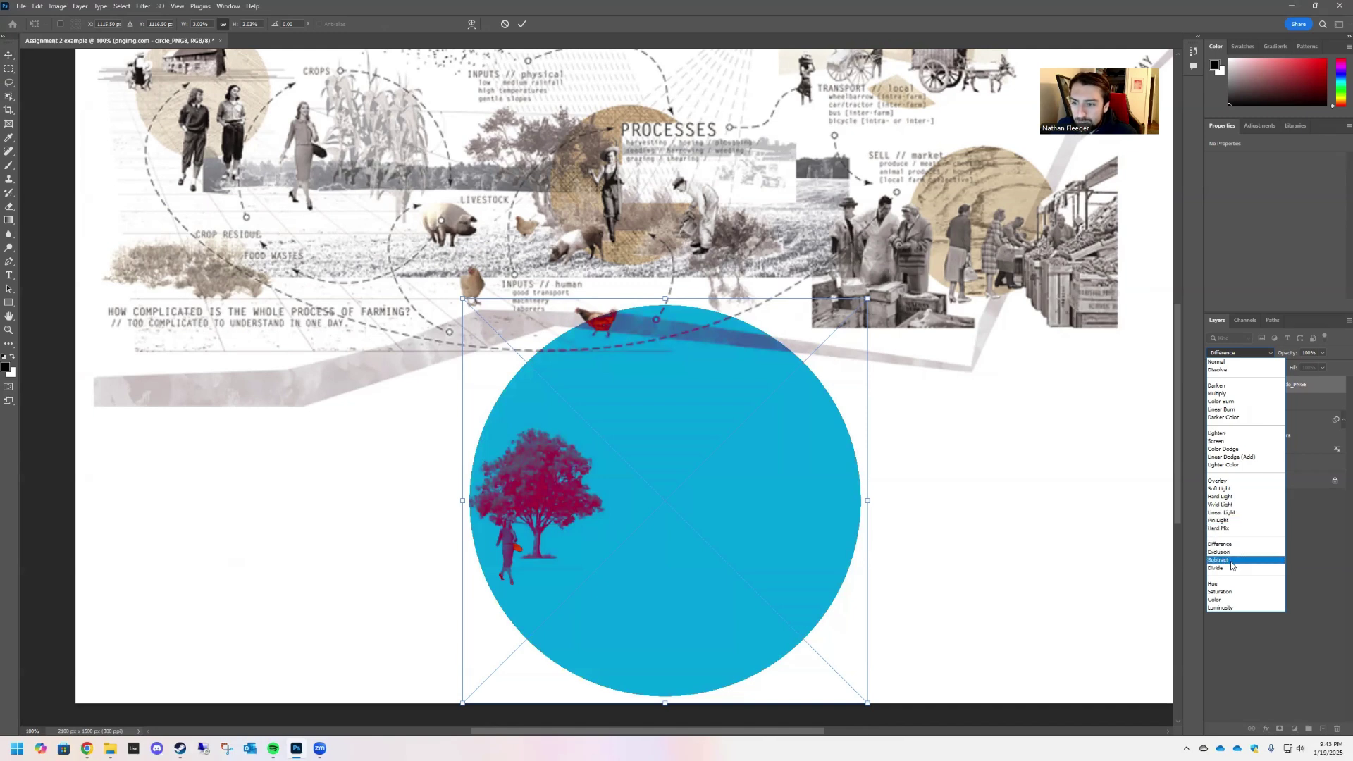
left_click(1225, 584)
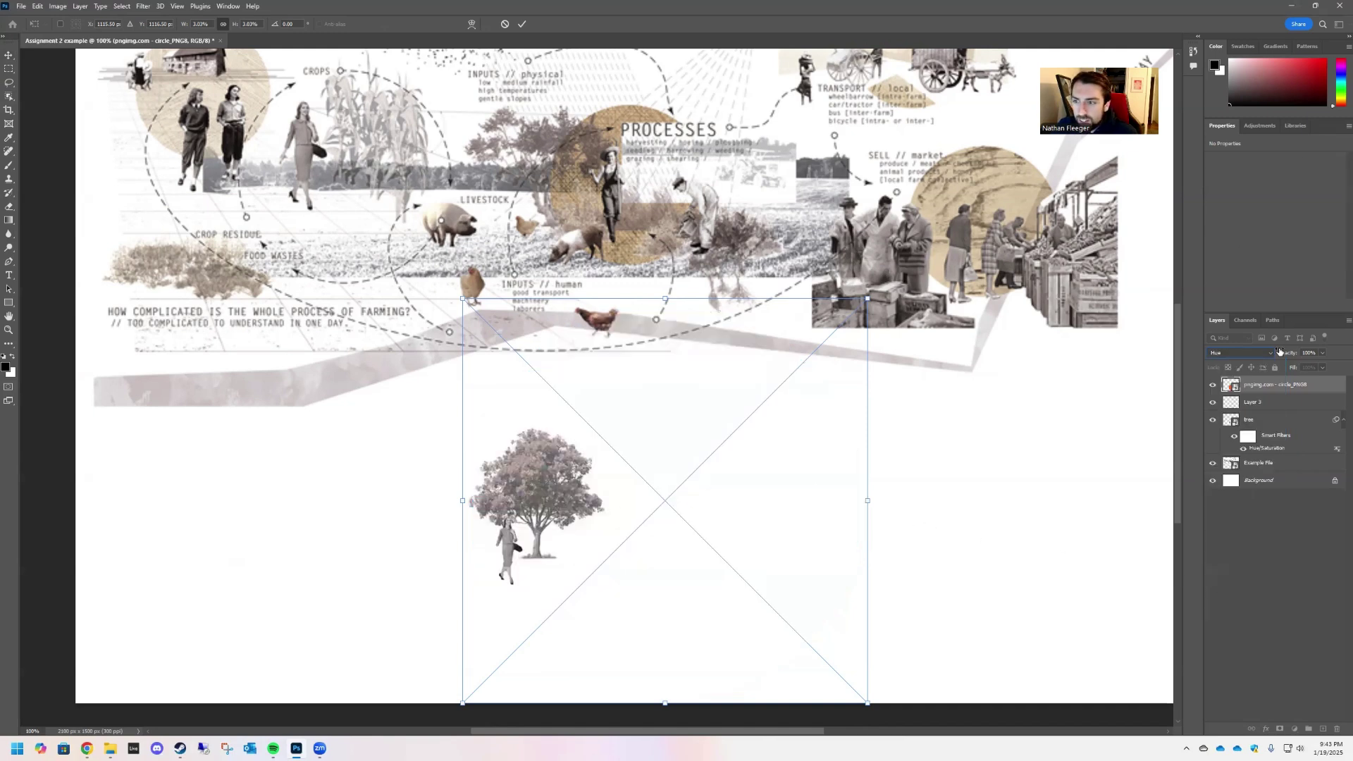
left_click(1272, 353)
left_click(1223, 605)
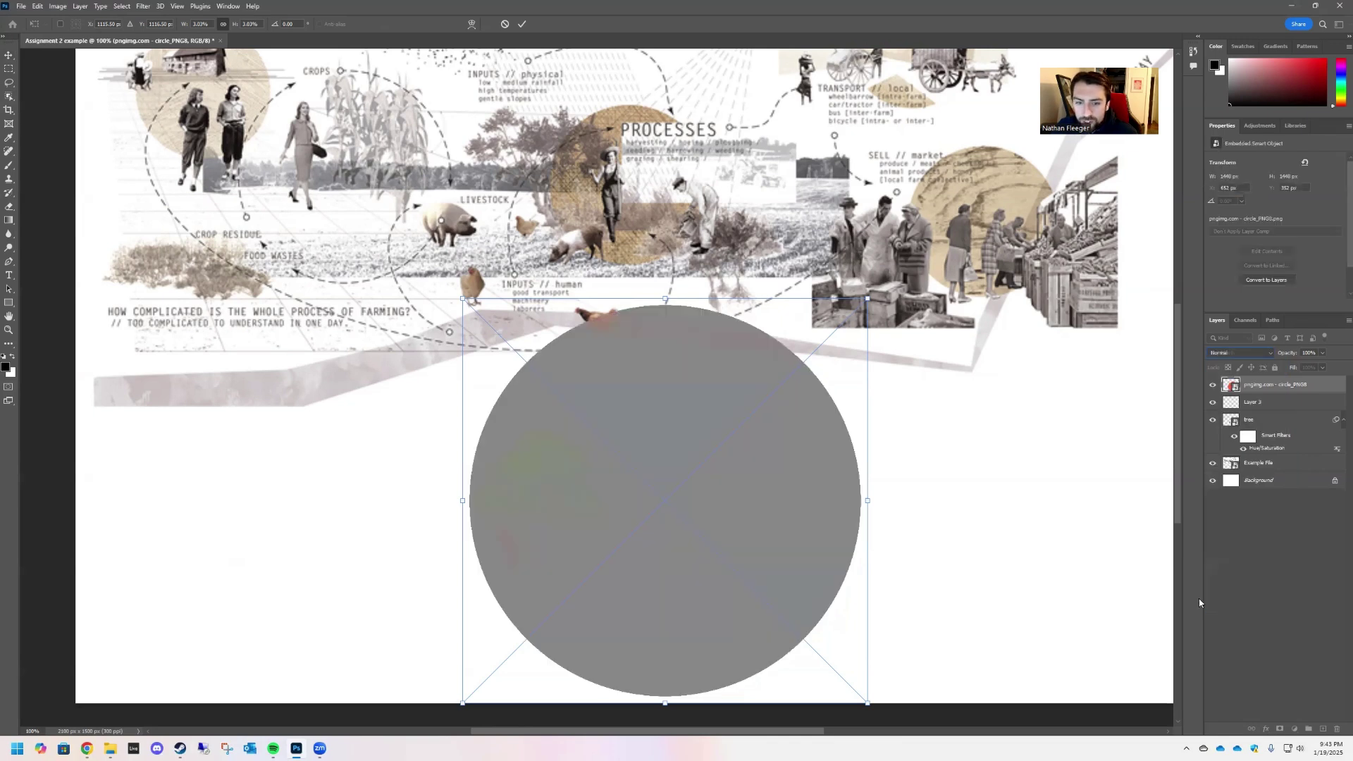
Set the red circle layer's blend mode to Darken.
left_click(1272, 354)
left_click(1227, 386)
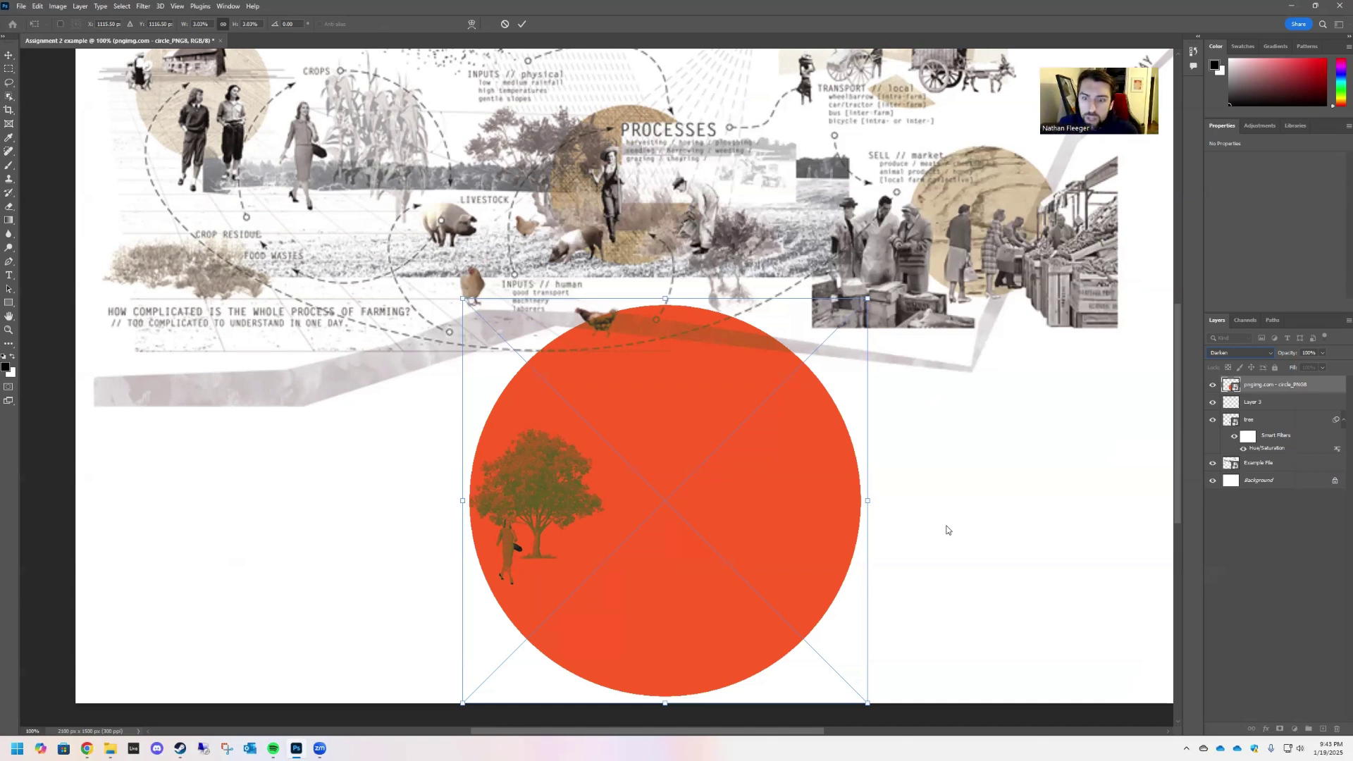
Commit the circle's placement and mask the red circle layer to a wide rectangular band enclosing the tree and woman.
key("Return")
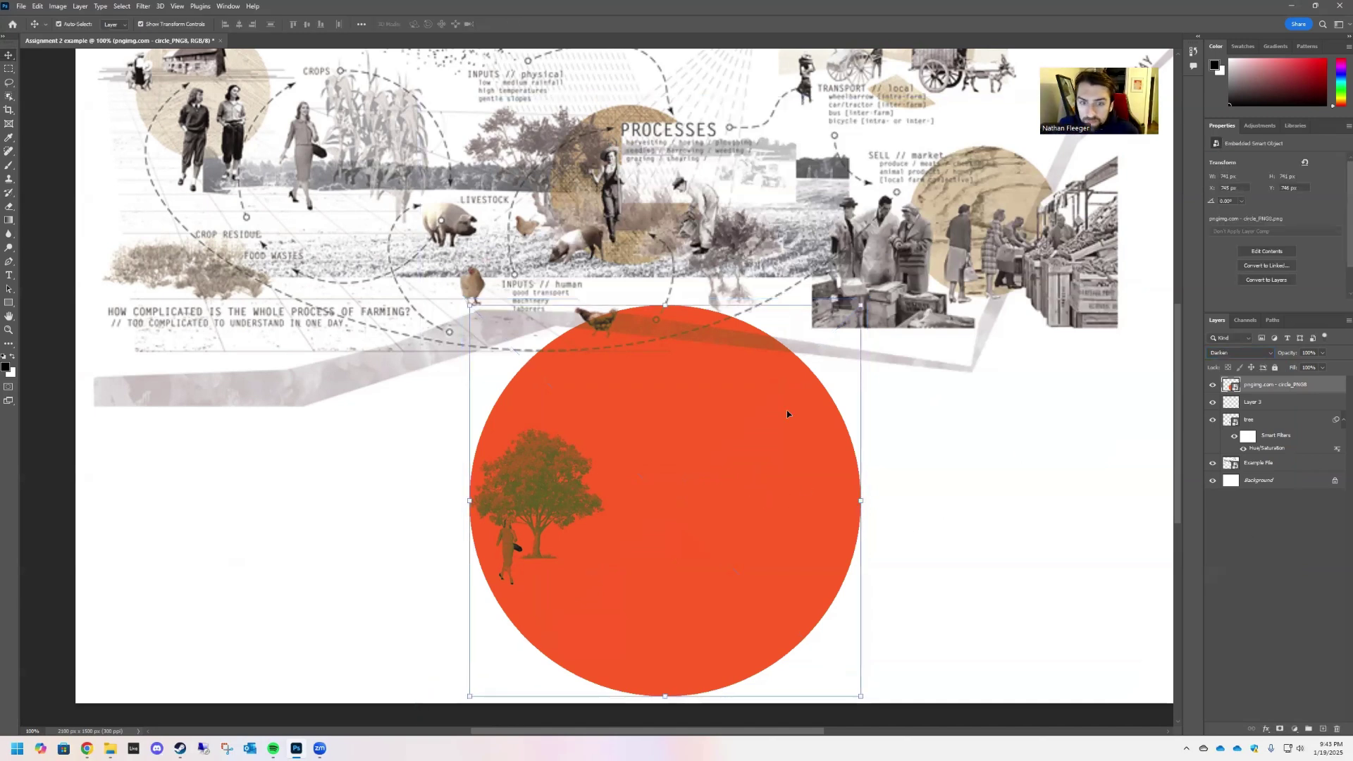
left_click(867, 444)
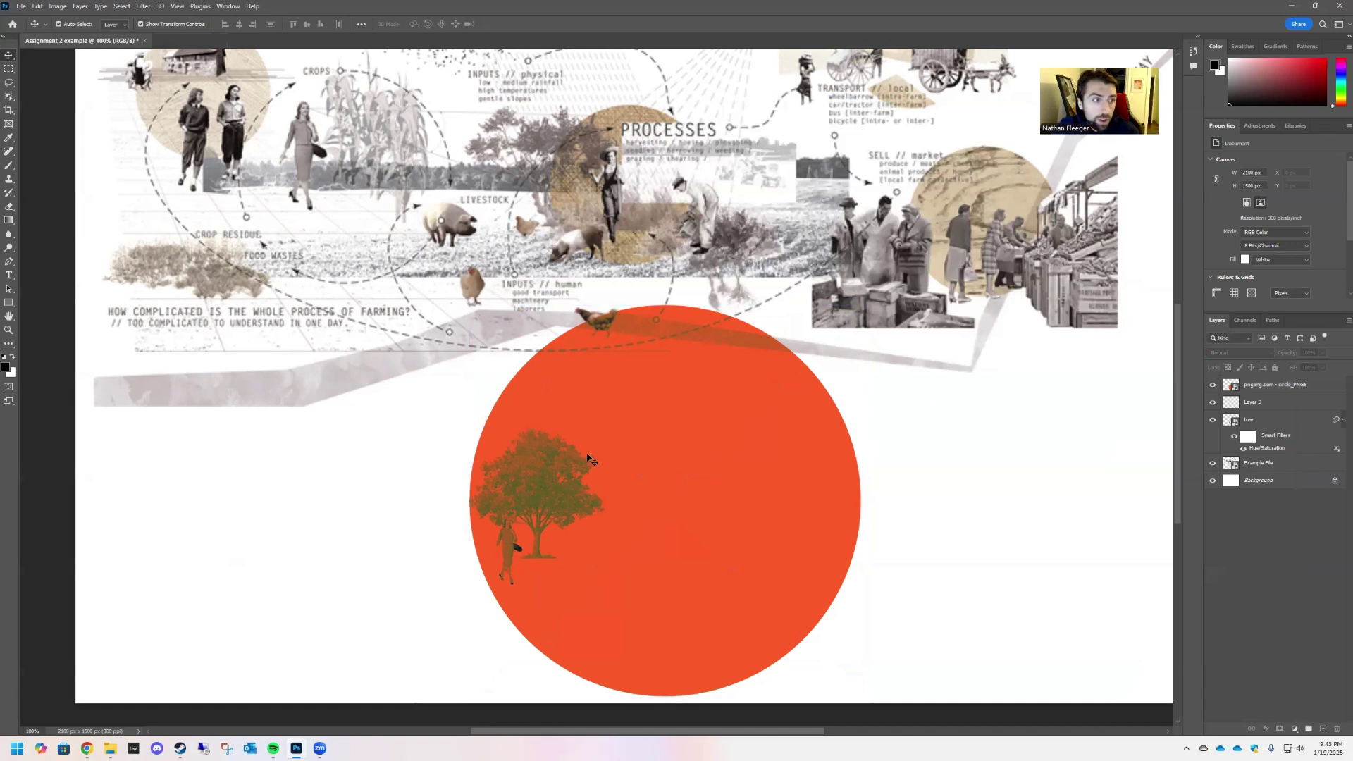
left_click(9, 69)
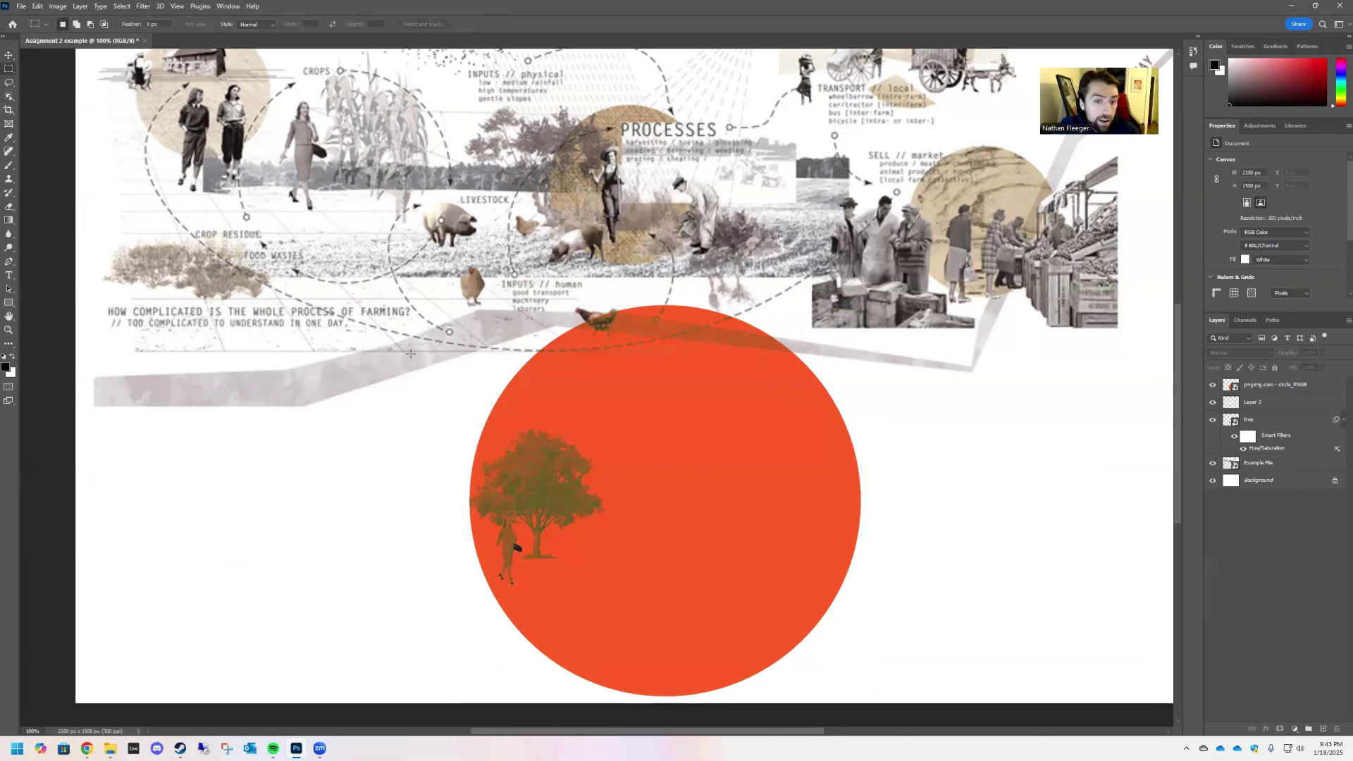
left_click_drag(428, 421, 887, 596)
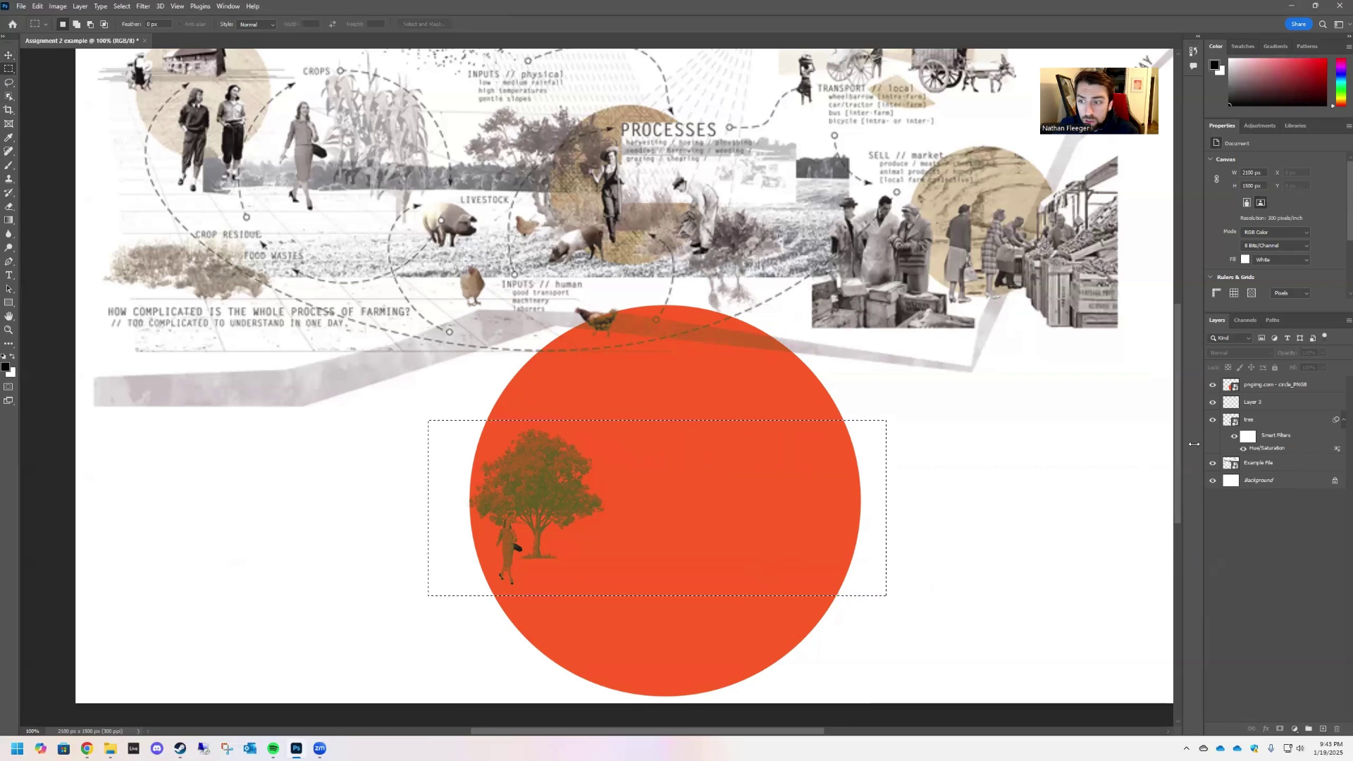
left_click(1278, 386)
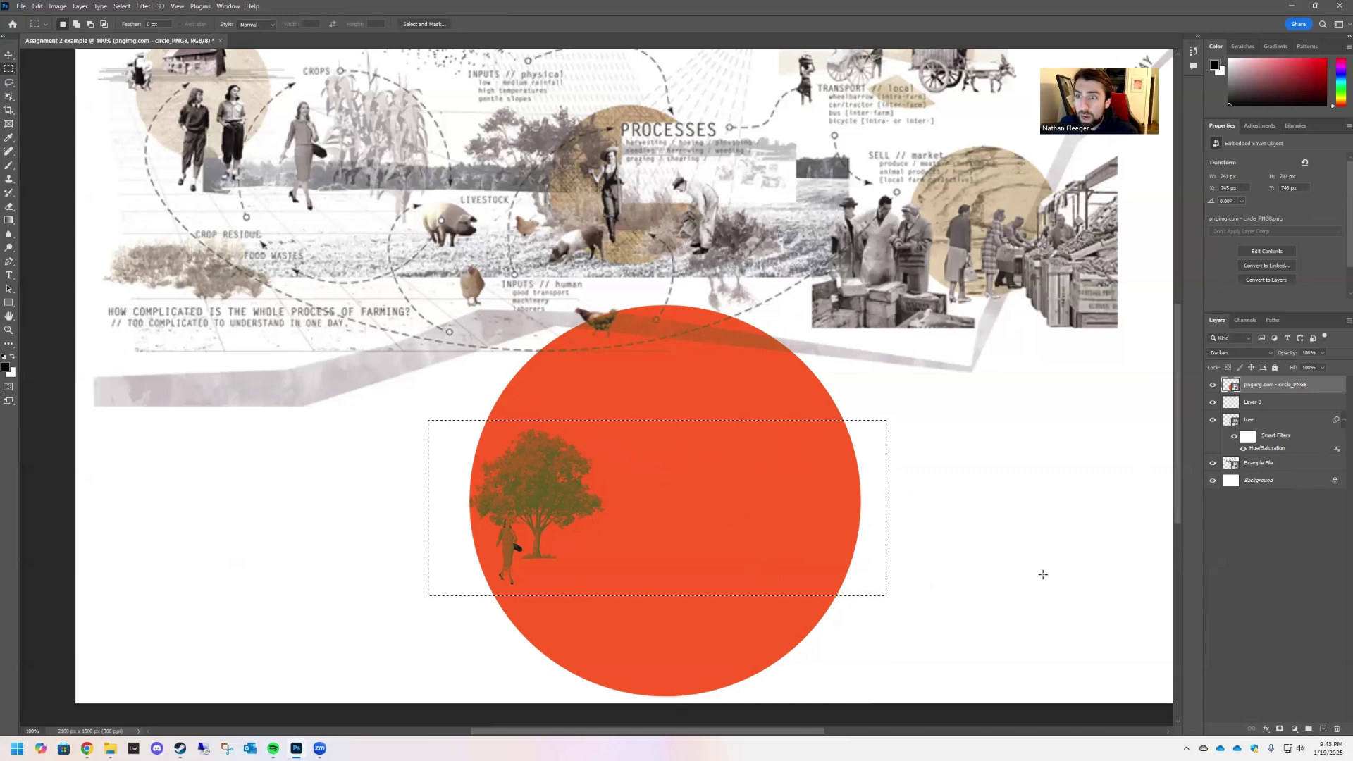
left_click(1280, 729)
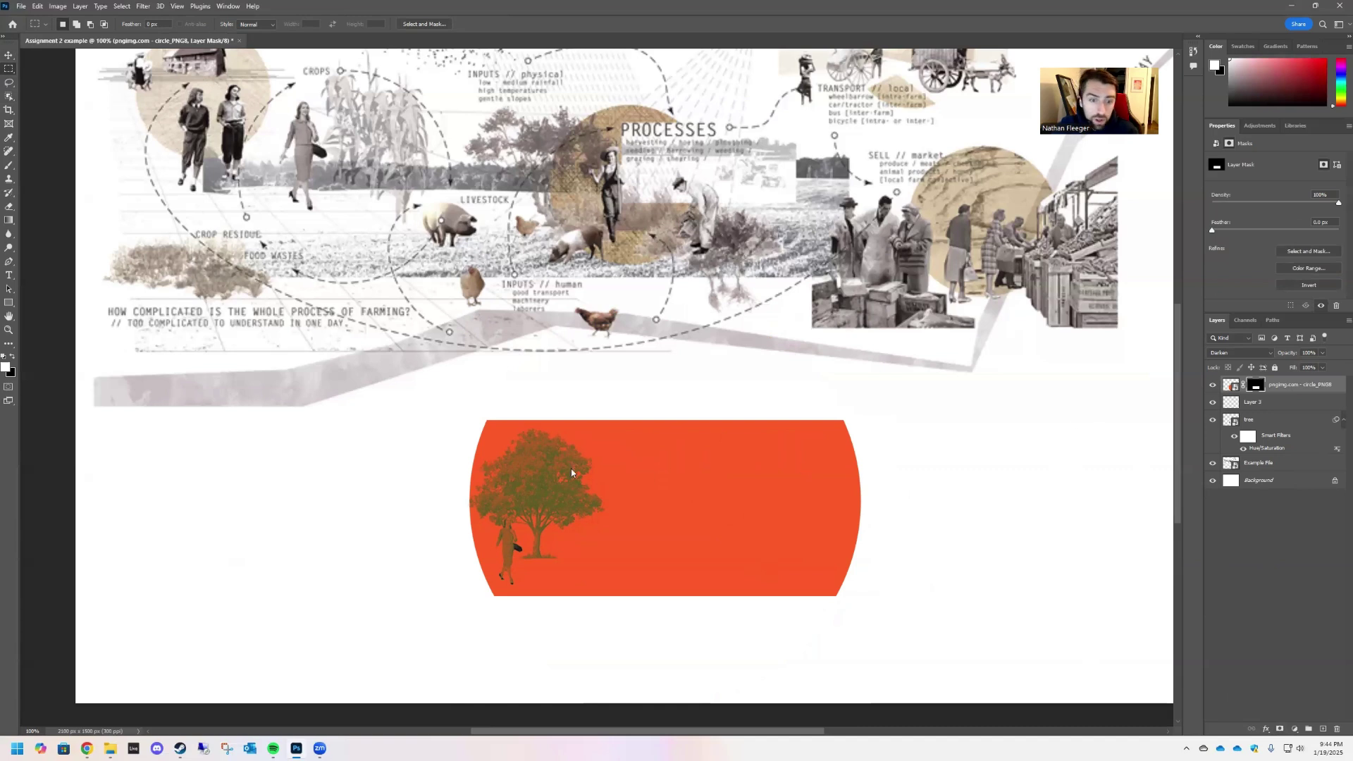
Shift the masked red circle slightly left and up so the tree sits farther inside its edge.
key("v")
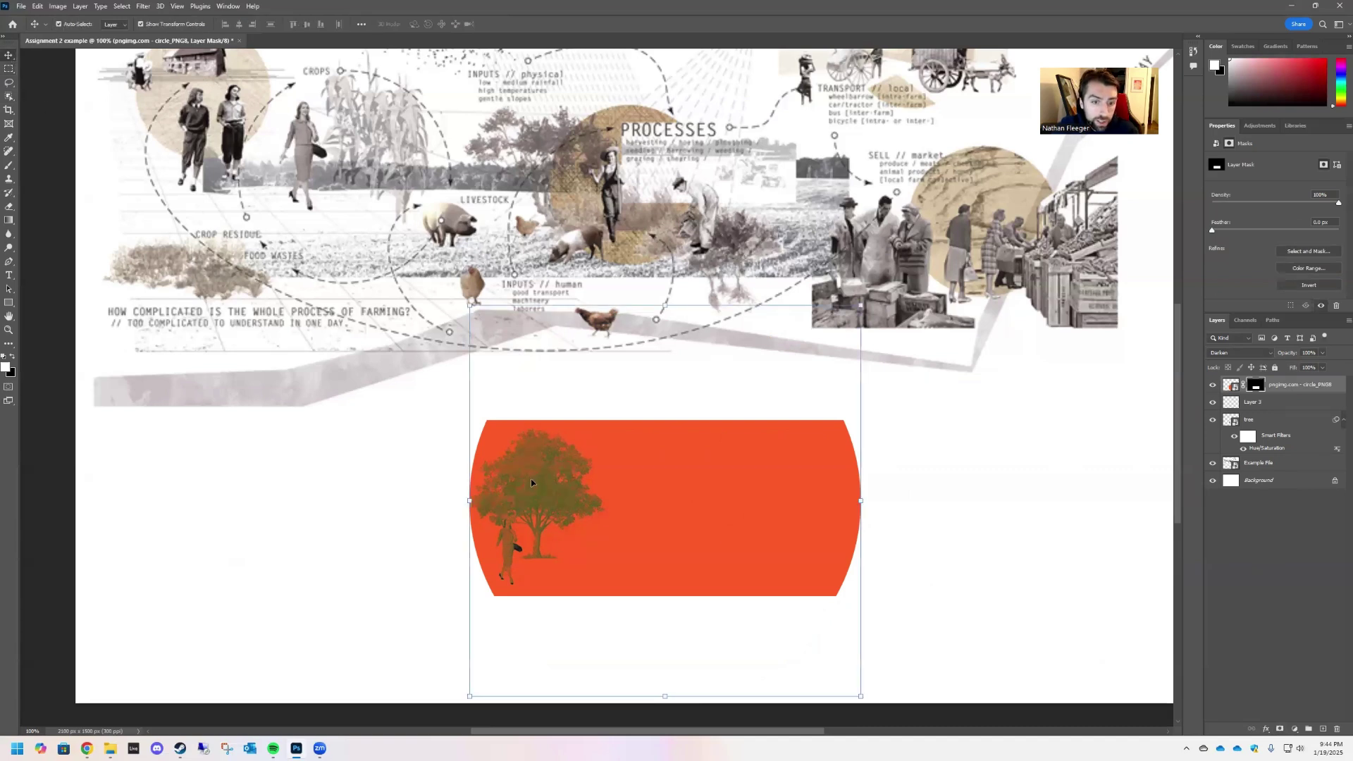
left_click_drag(553, 460, 535, 456)
left_click(916, 521)
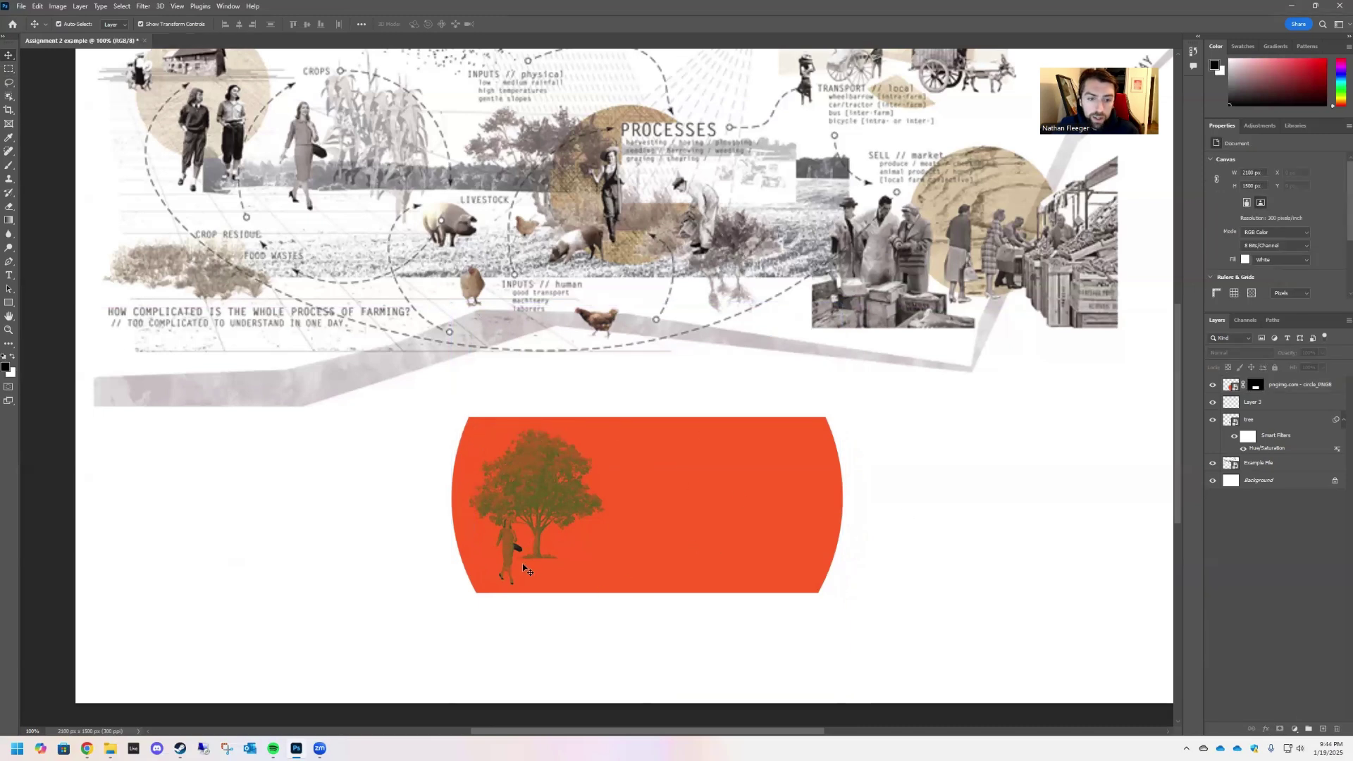
Apply a Hue/Saturation adjustment to the masked circle layer with Hue +22, Saturation -39 and Lightness +35.
left_click(758, 570)
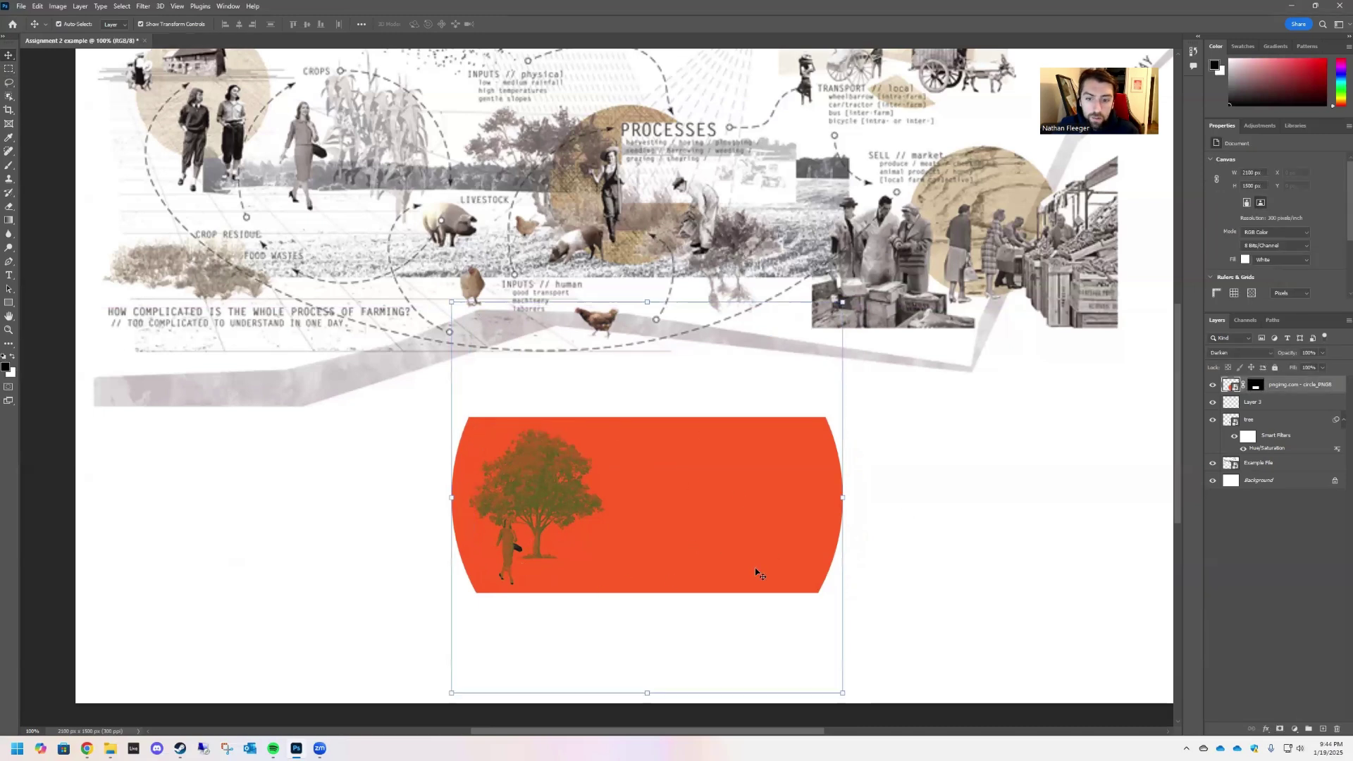
left_click(58, 6)
mouse_move(71, 25)
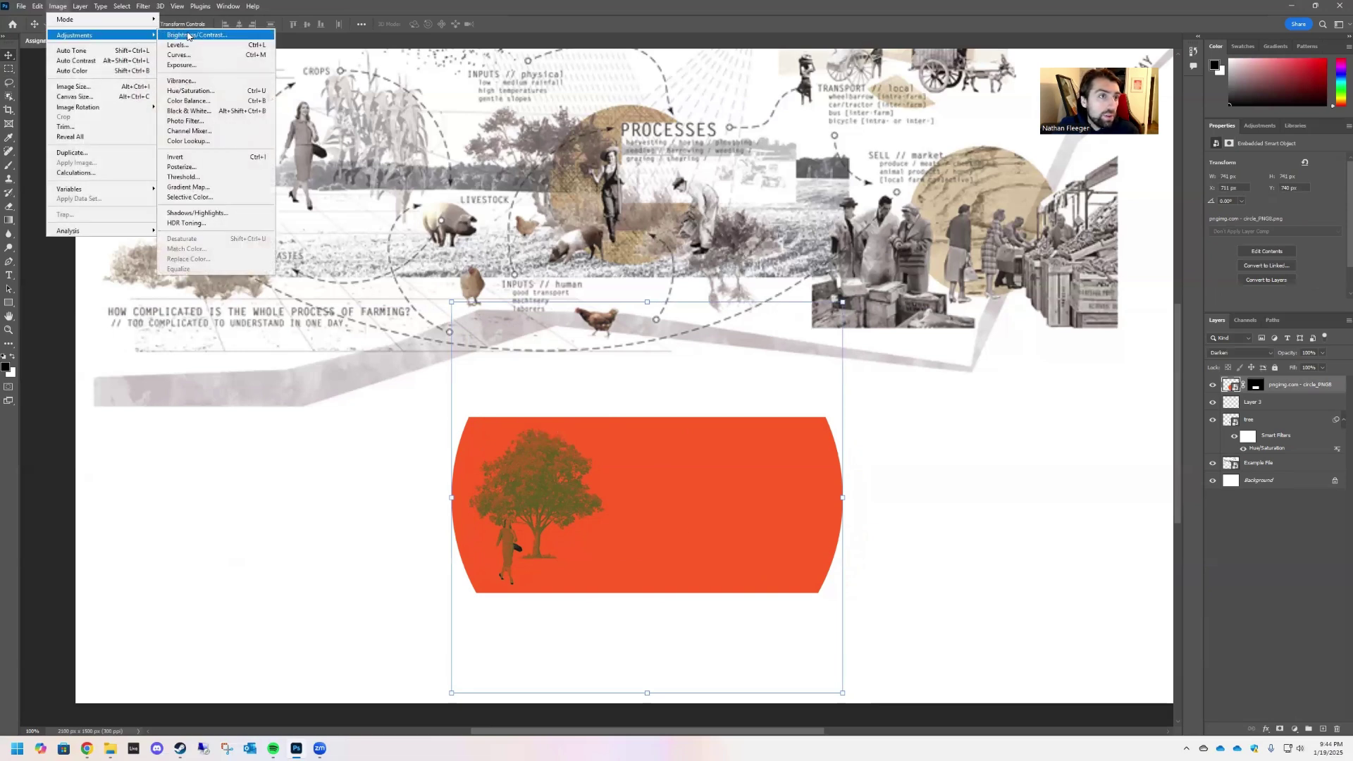
left_click(191, 91)
left_click_drag(645, 277, 629, 277)
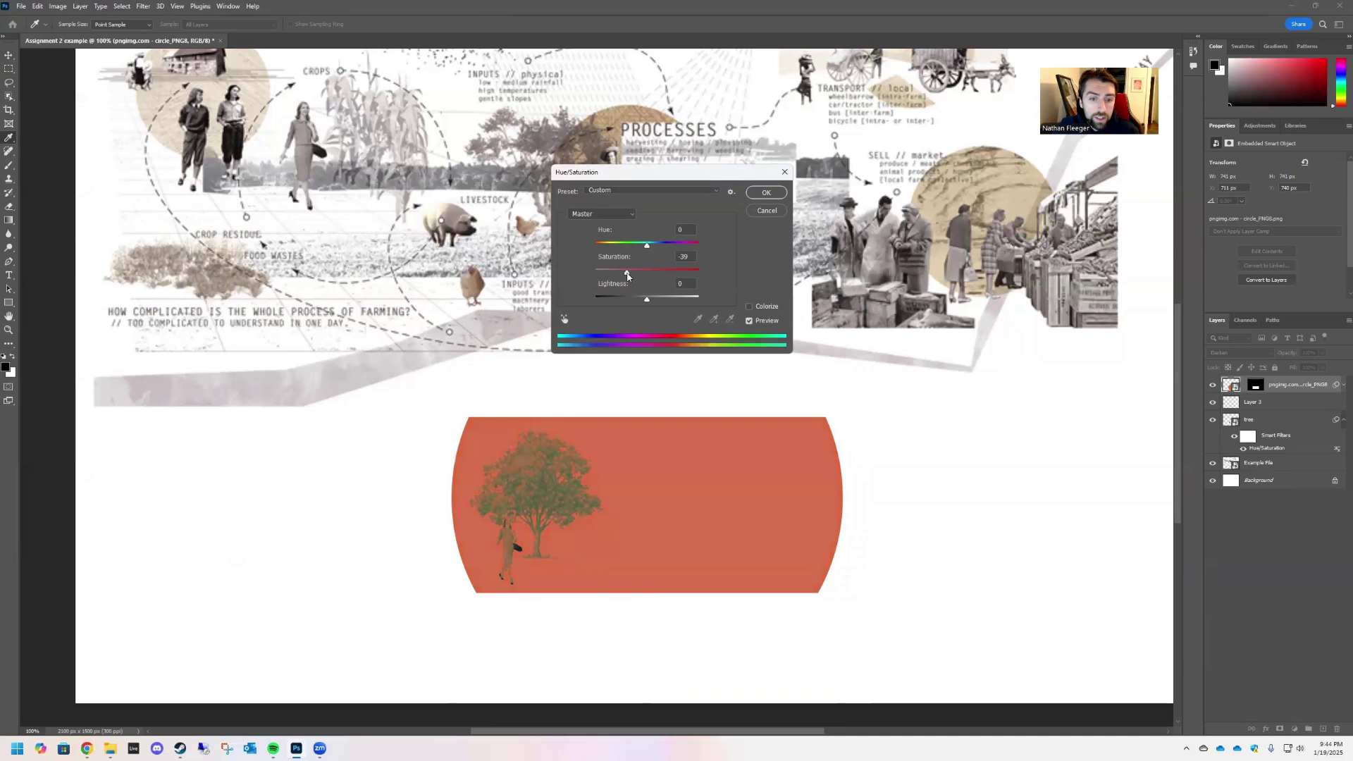
left_click(627, 274)
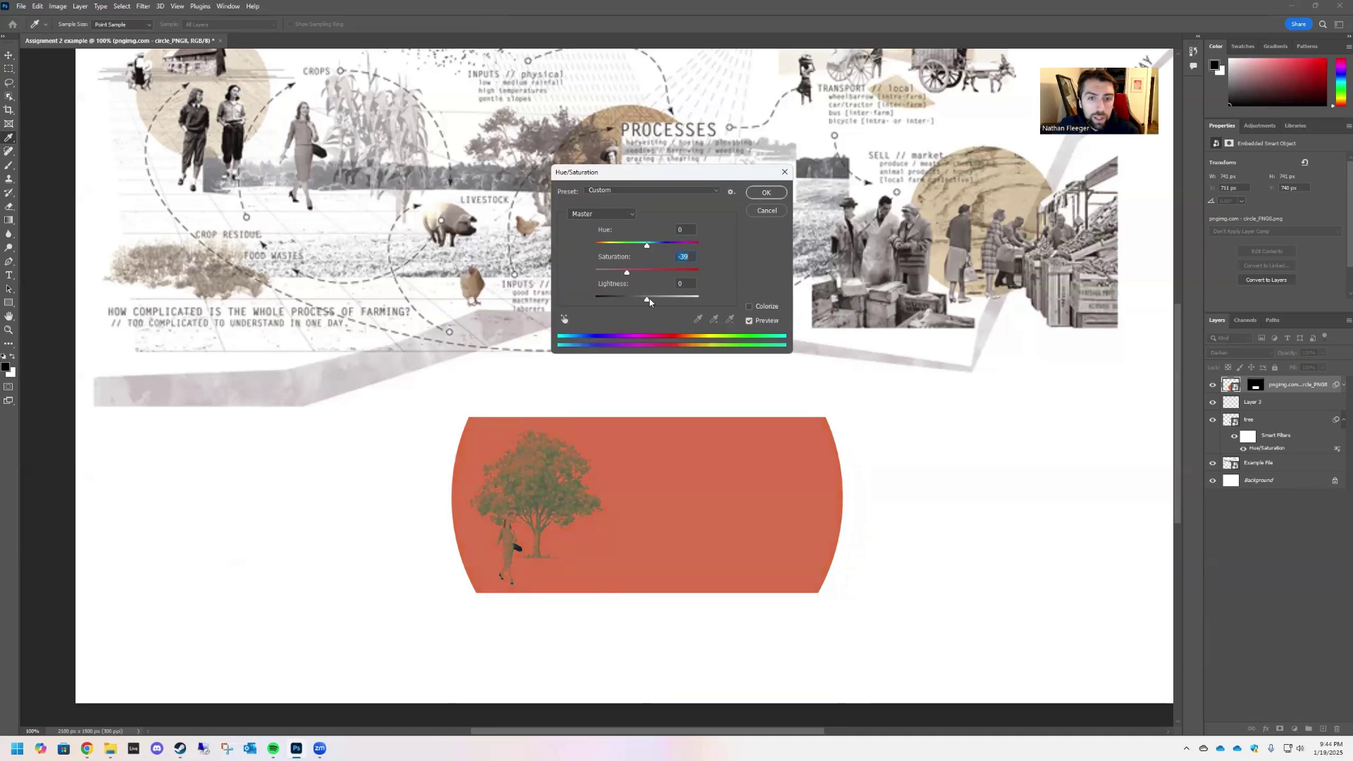
left_click_drag(644, 301, 665, 300)
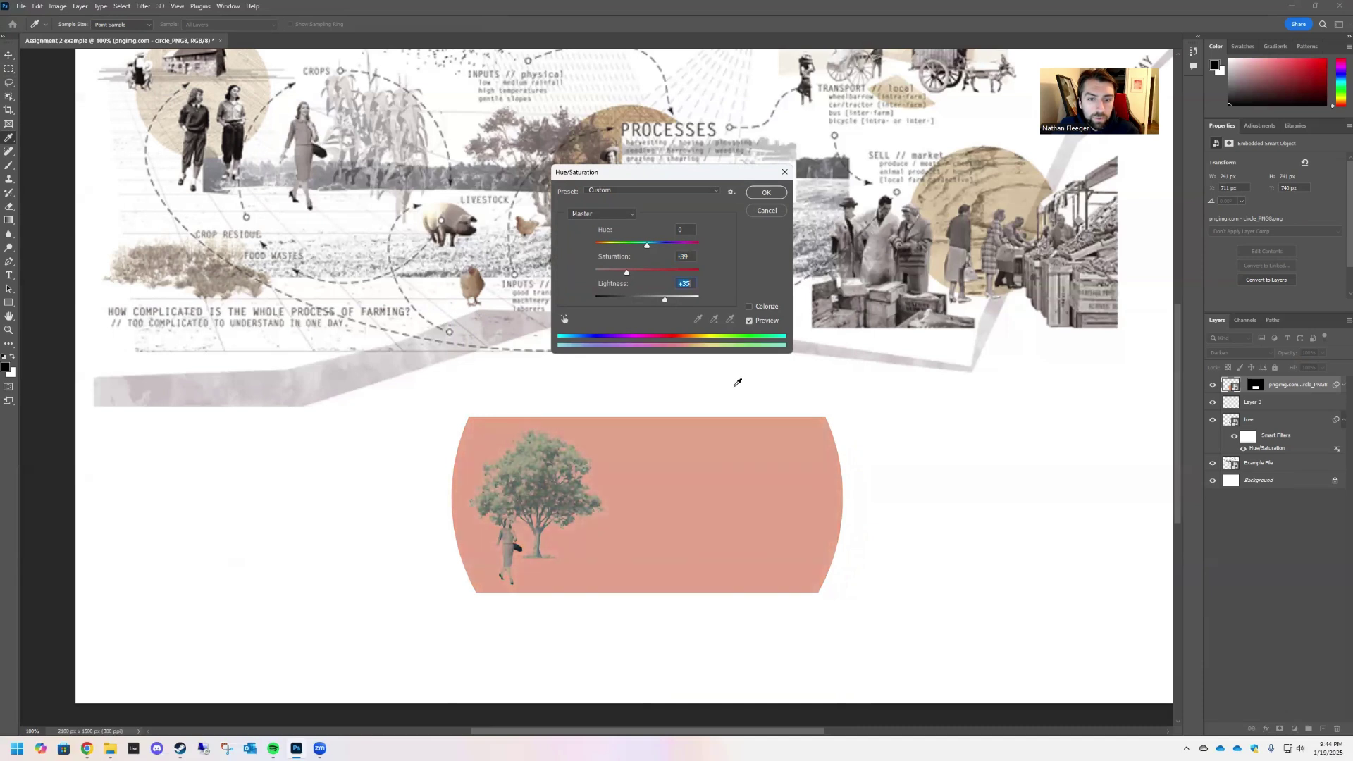
mouse_move(647, 246)
left_mouse_down()
mouse_move(636, 248)
mouse_move(679, 251)
mouse_move(660, 258)
left_mouse_up()
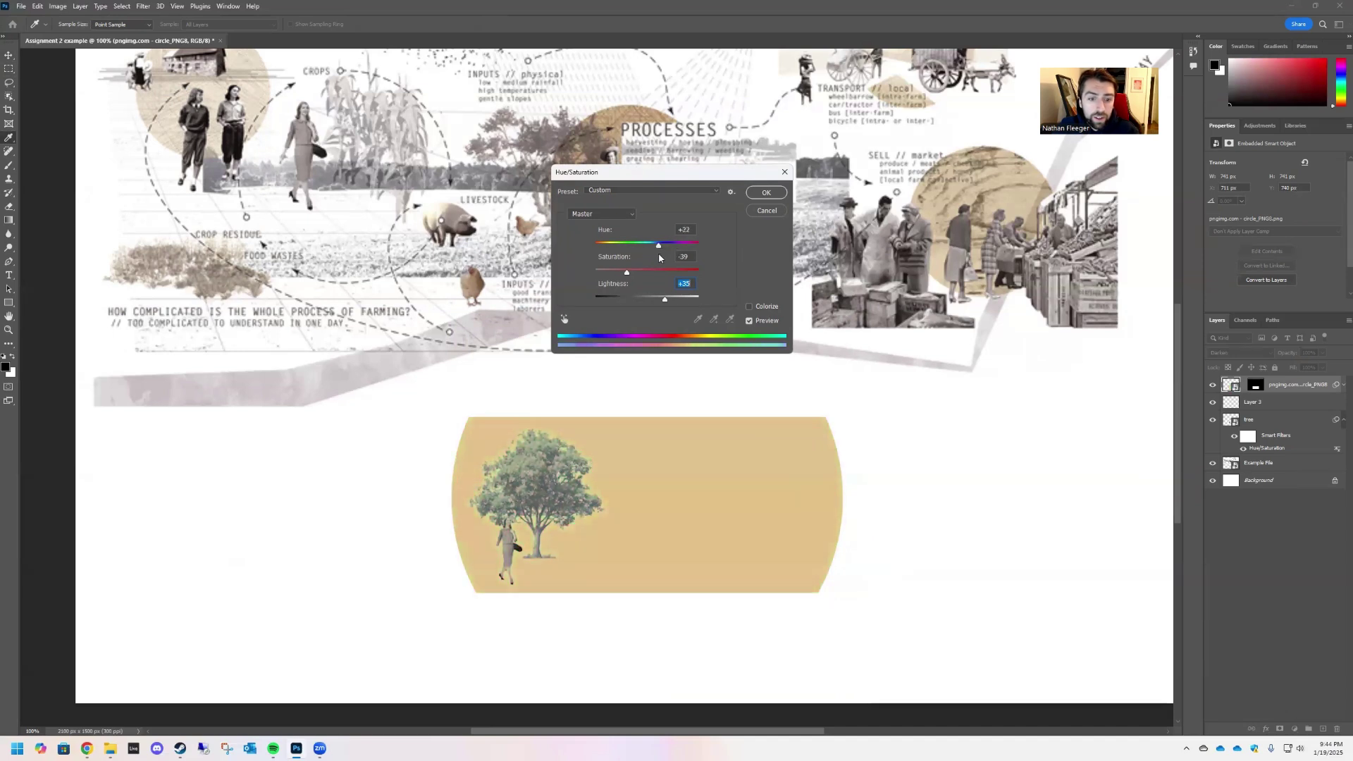
left_click(767, 194)
left_click(867, 479)
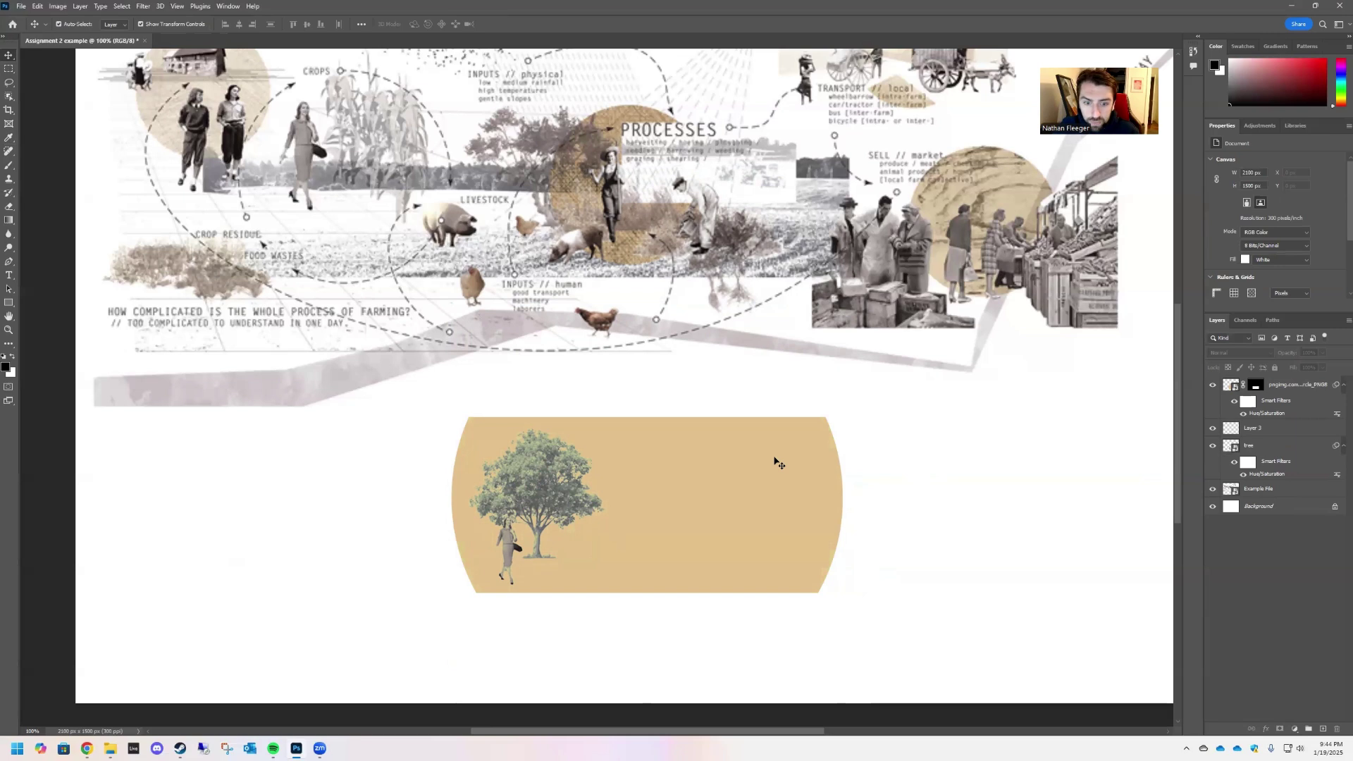
Place the texture image from the Project 2 folder in File Explorer onto the Photoshop canvas and shift it slightly right.
mouse_move(109, 749)
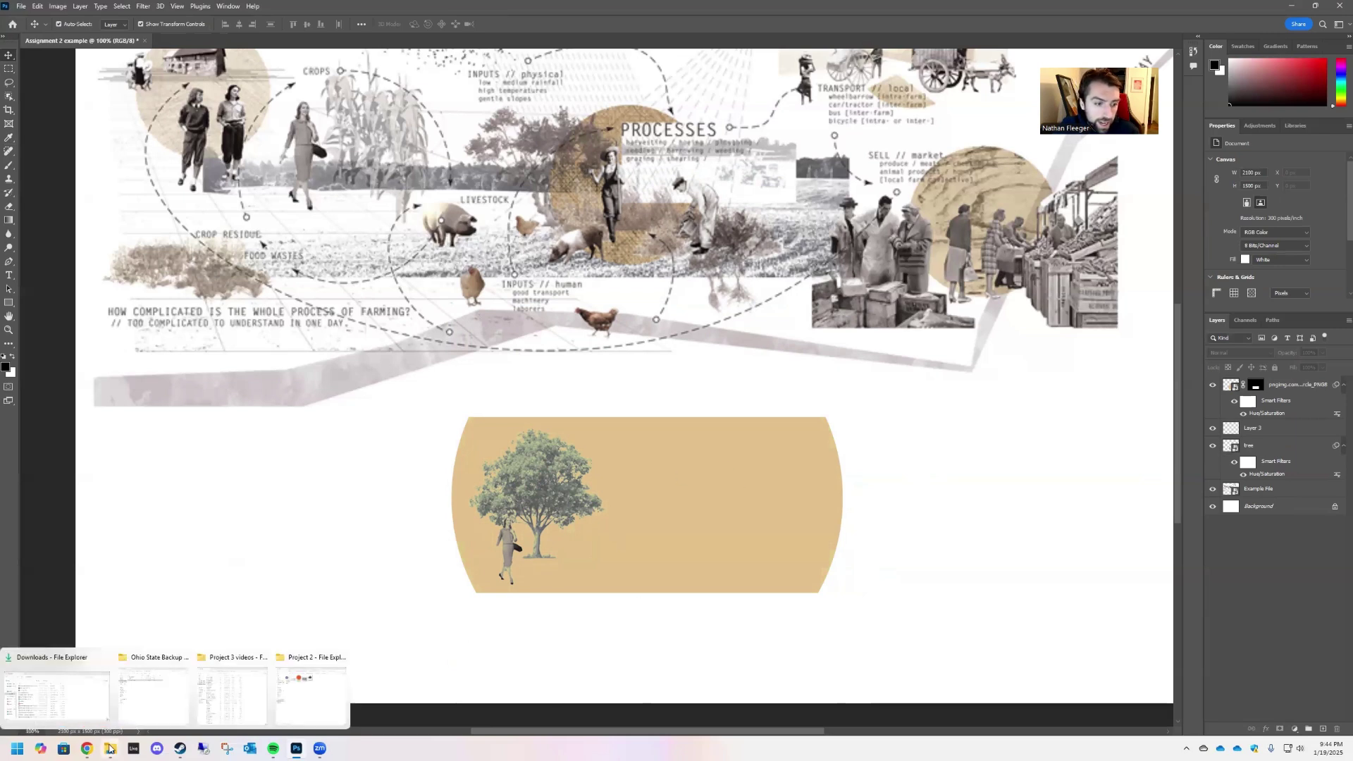
left_click(310, 694)
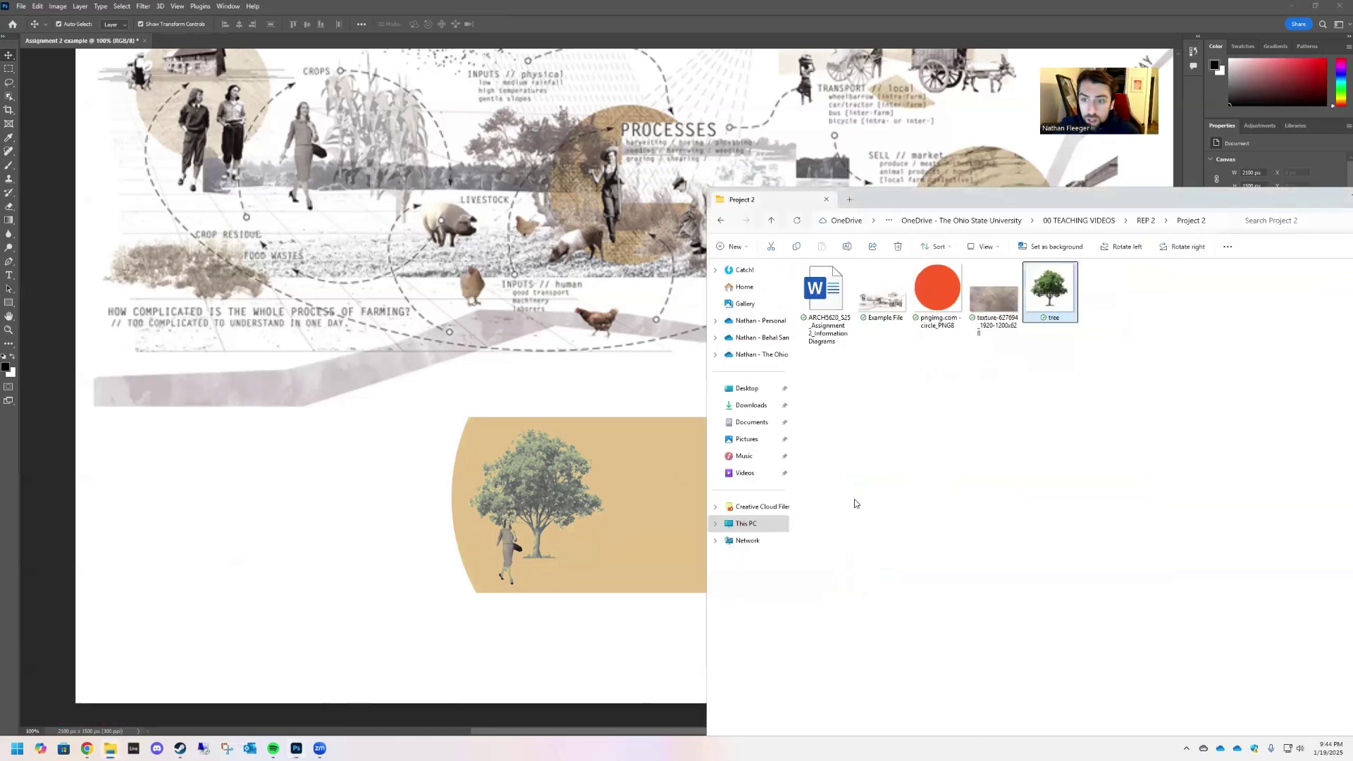
left_click_drag(995, 311, 379, 492)
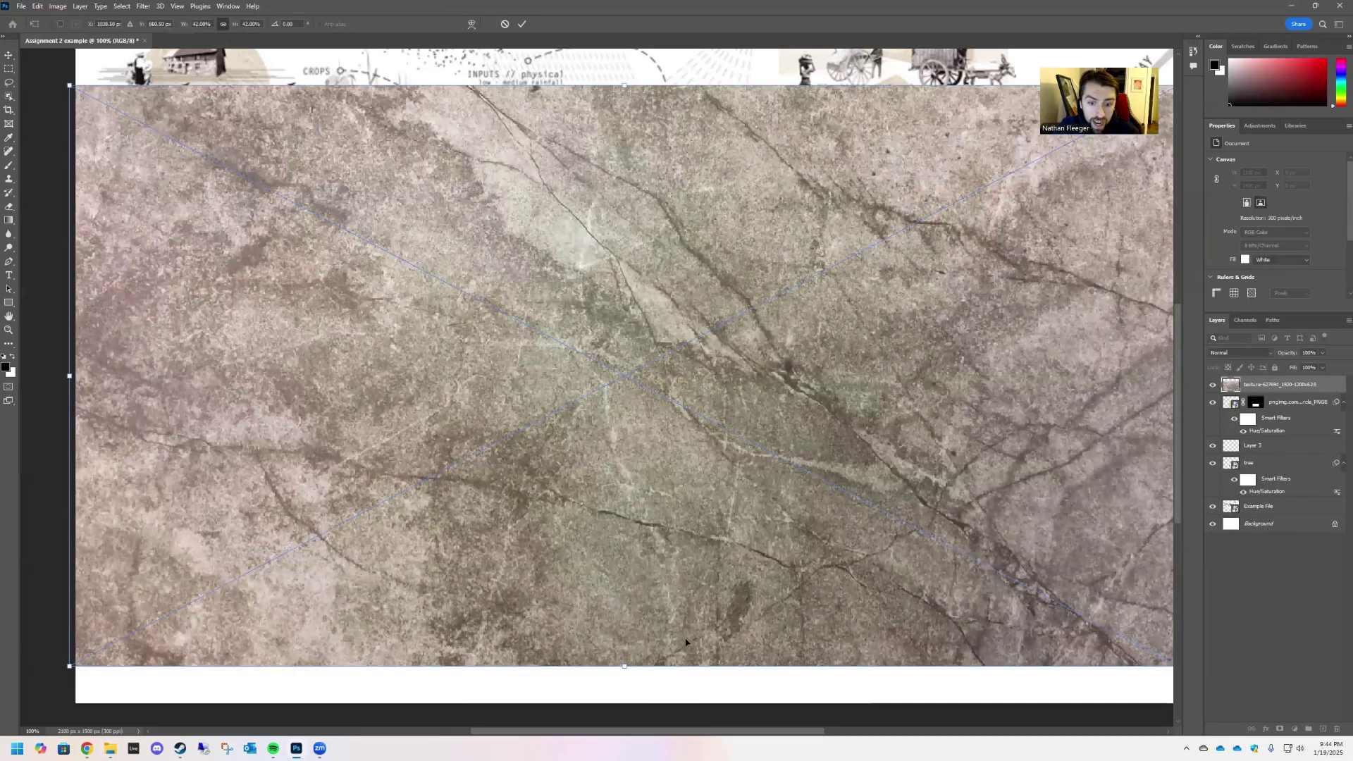
left_click_drag(700, 633, 746, 636)
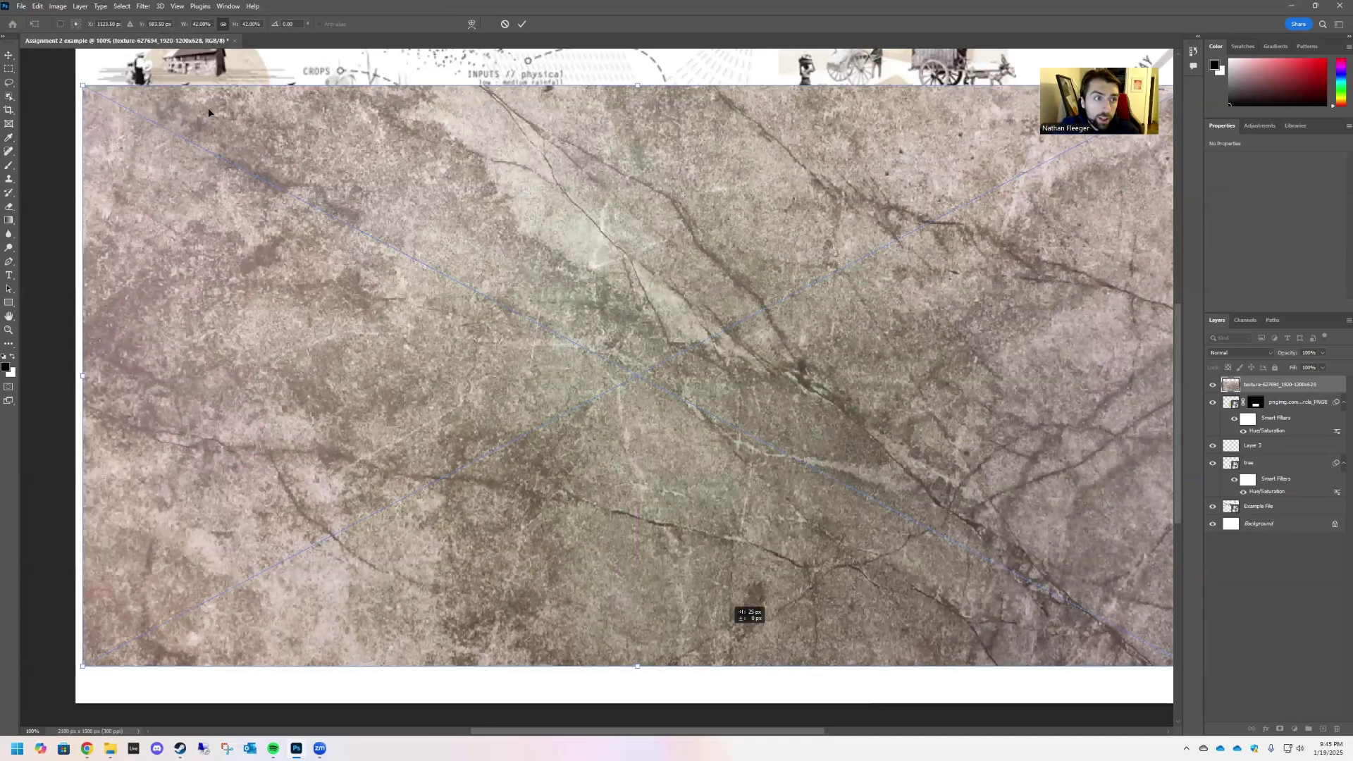
Scale the texture proportionally to about 19% over the tan band and lower its opacity to about 29%.
left_click_drag(83, 86, 563, 453)
left_click(1323, 354)
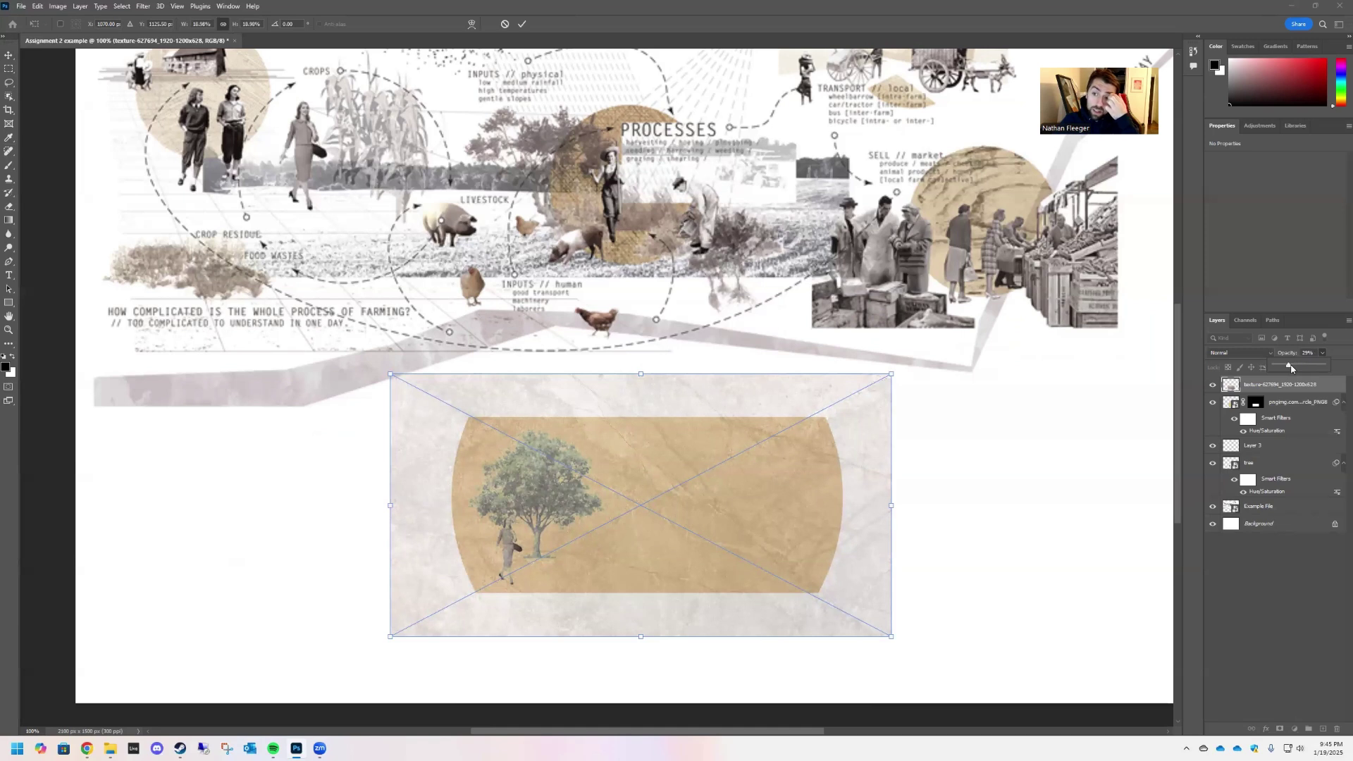
key("Return")
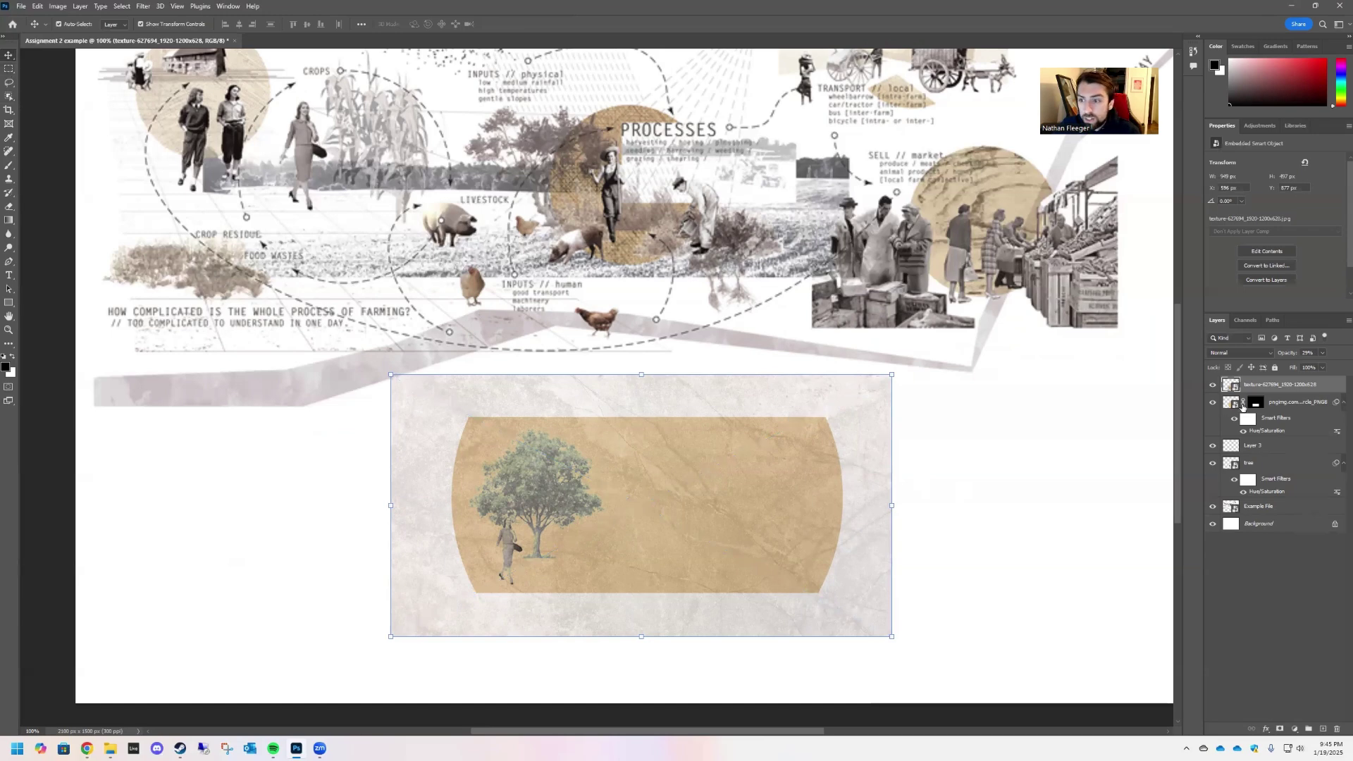
Select the full circle outline on the circle layer with the texture hidden, and make the texture layer active and visible again.
left_click(1213, 385)
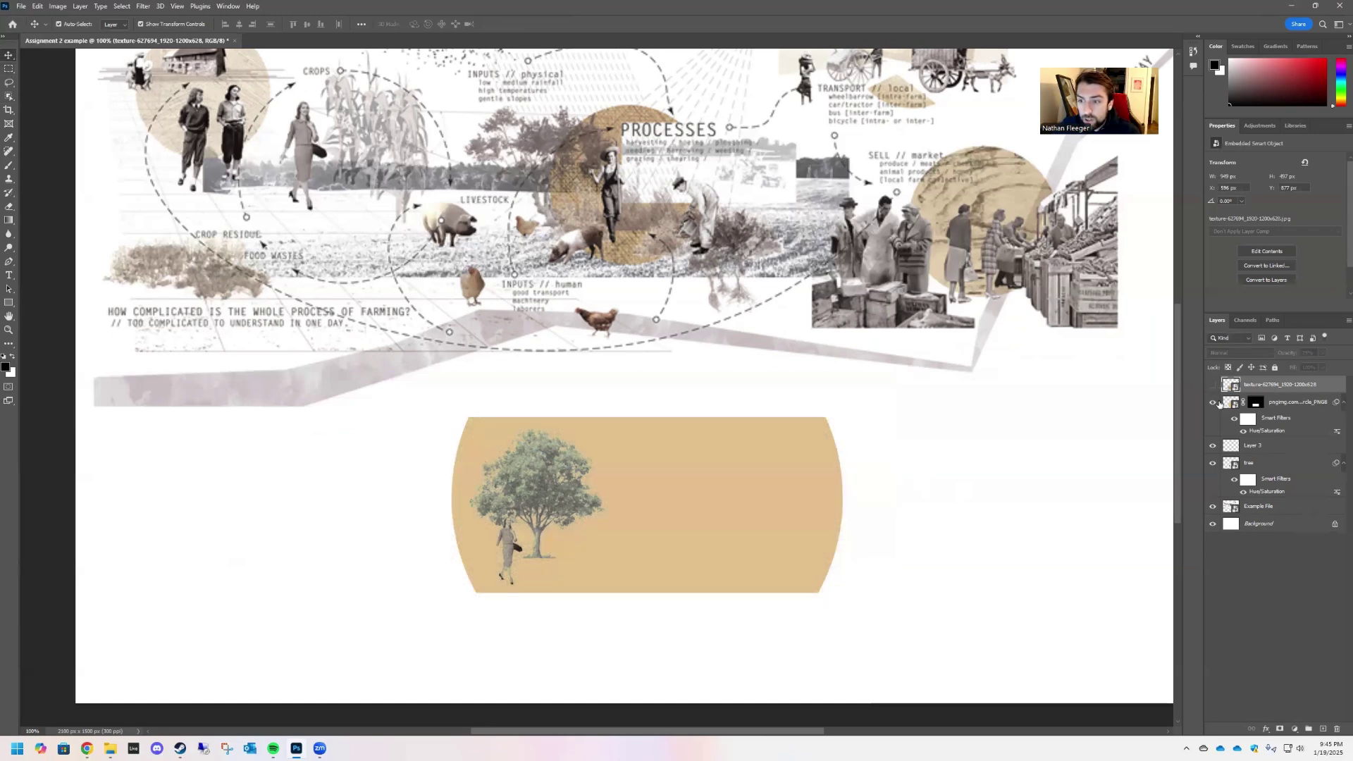
left_click(703, 467)
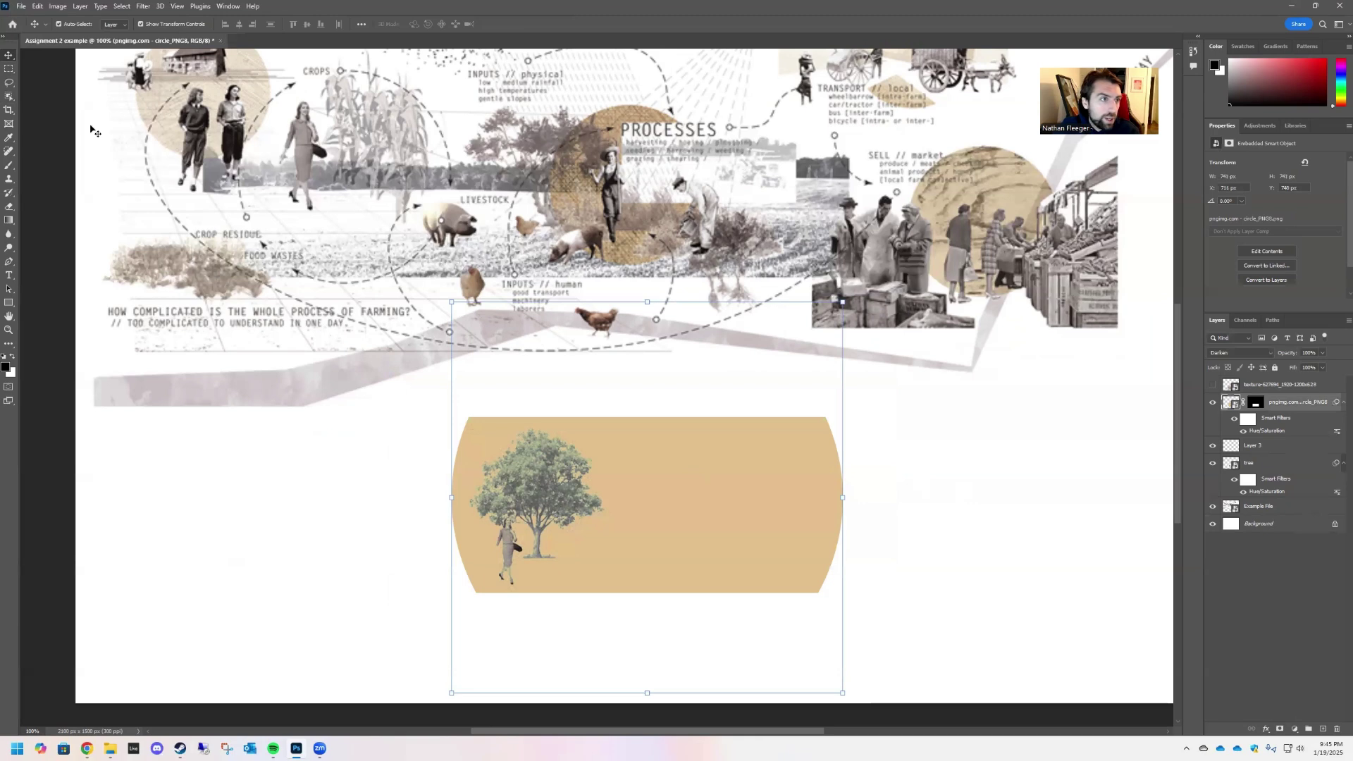
key("w")
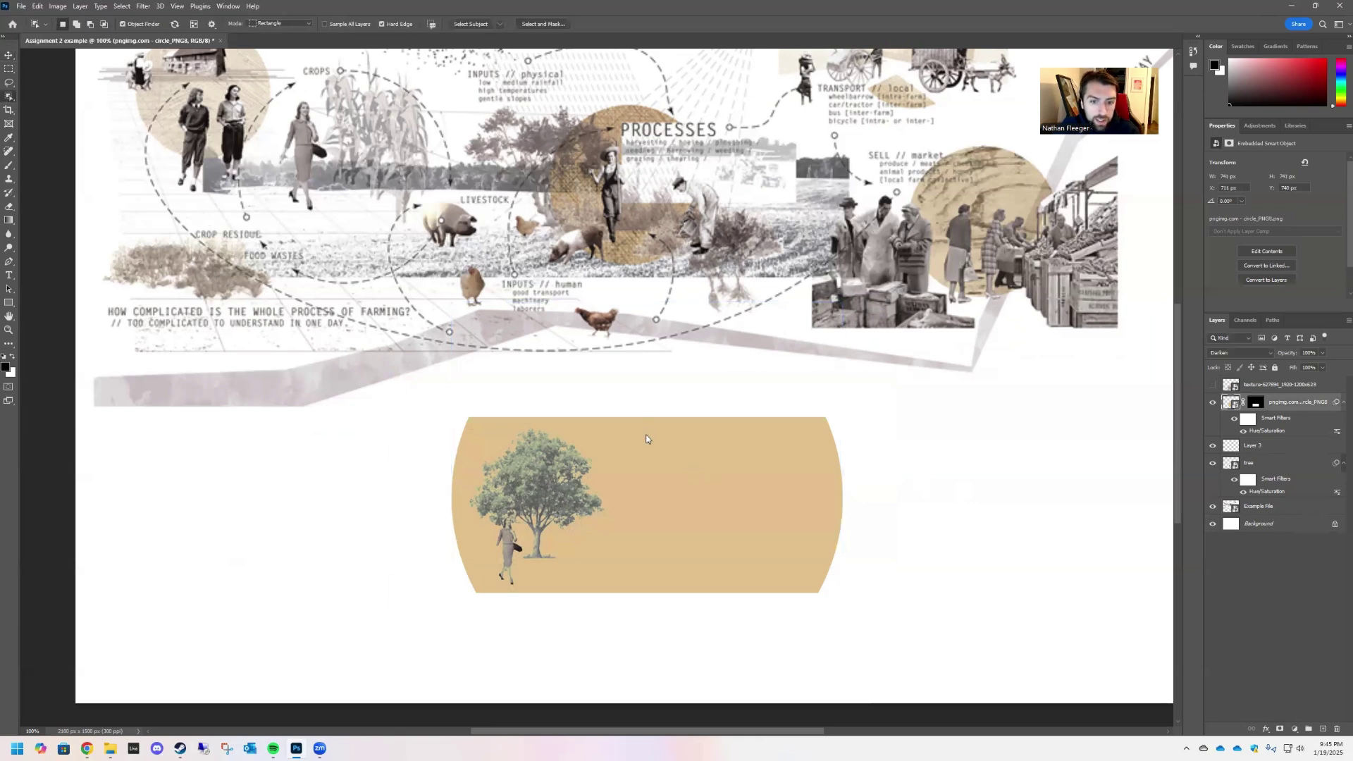
left_click(777, 497)
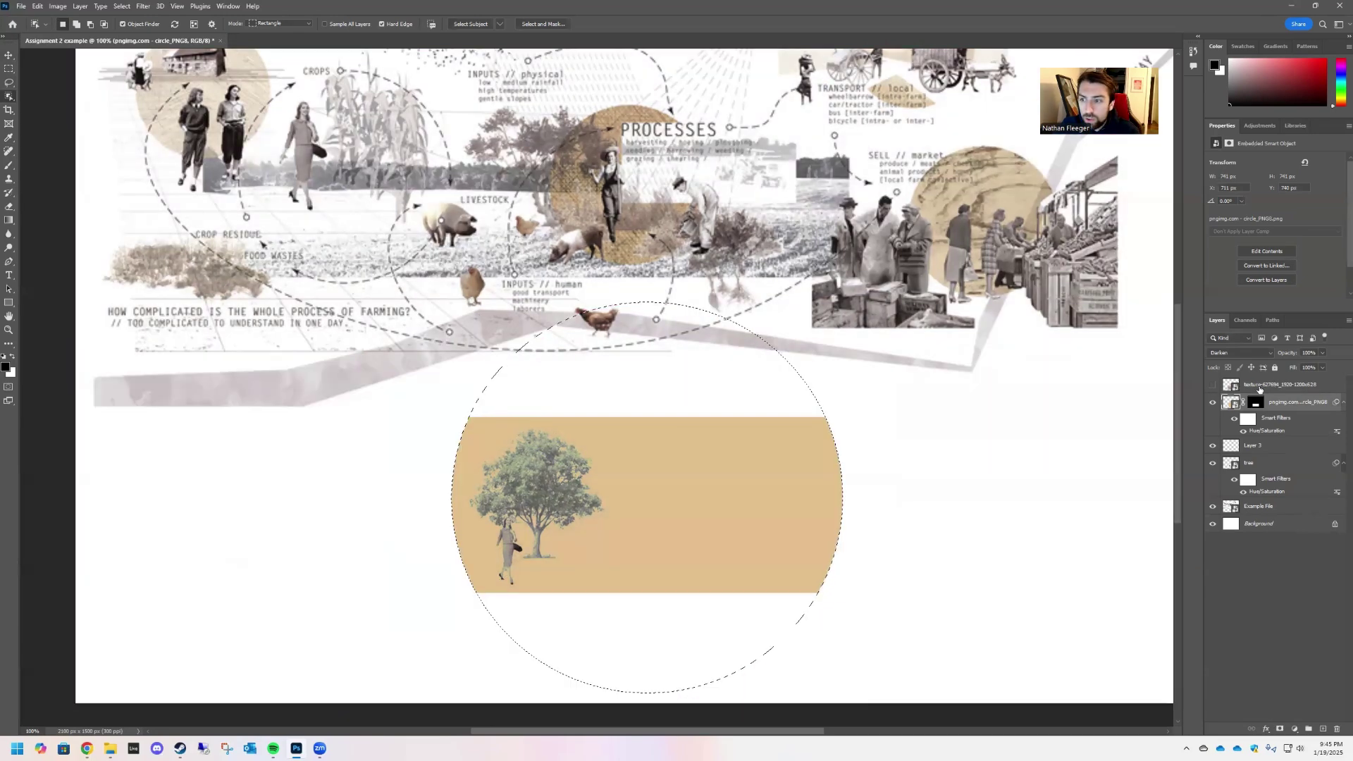
left_click(1259, 388)
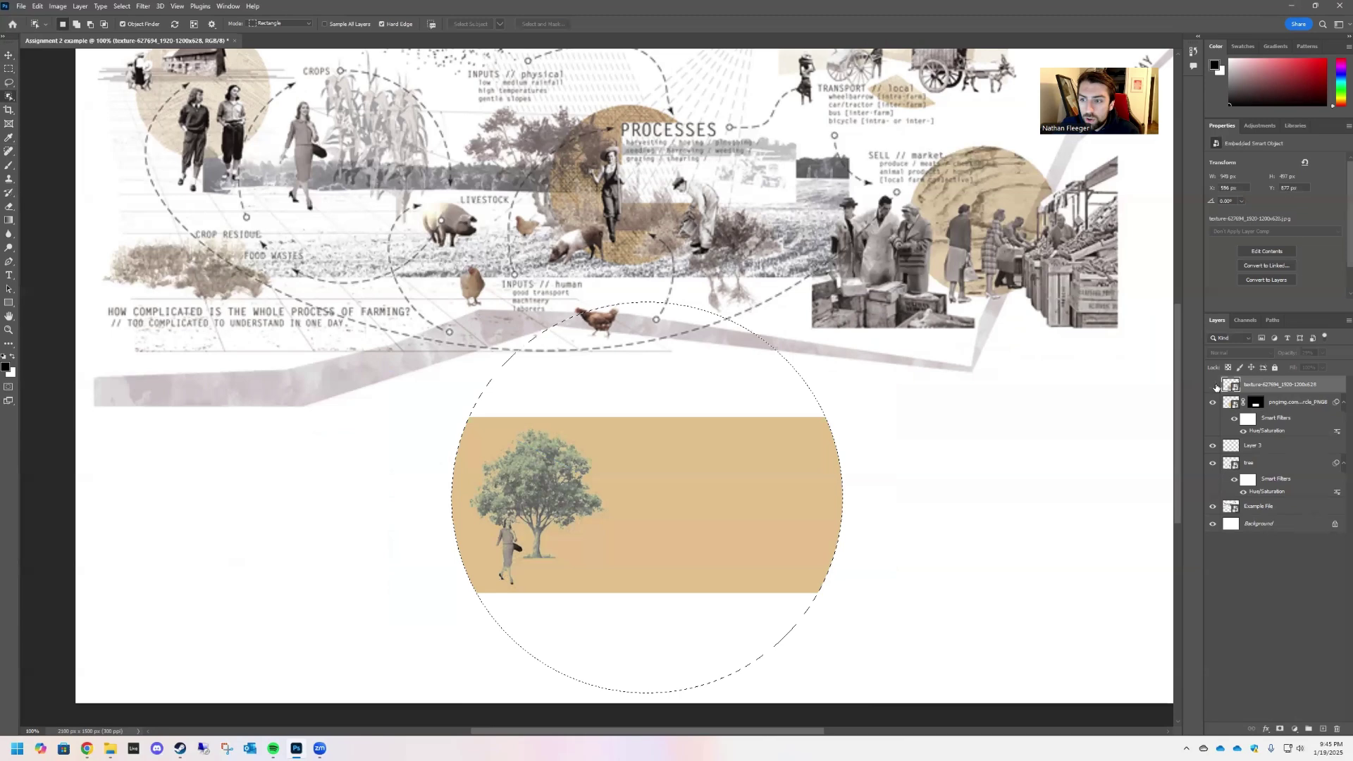
left_click(1213, 384)
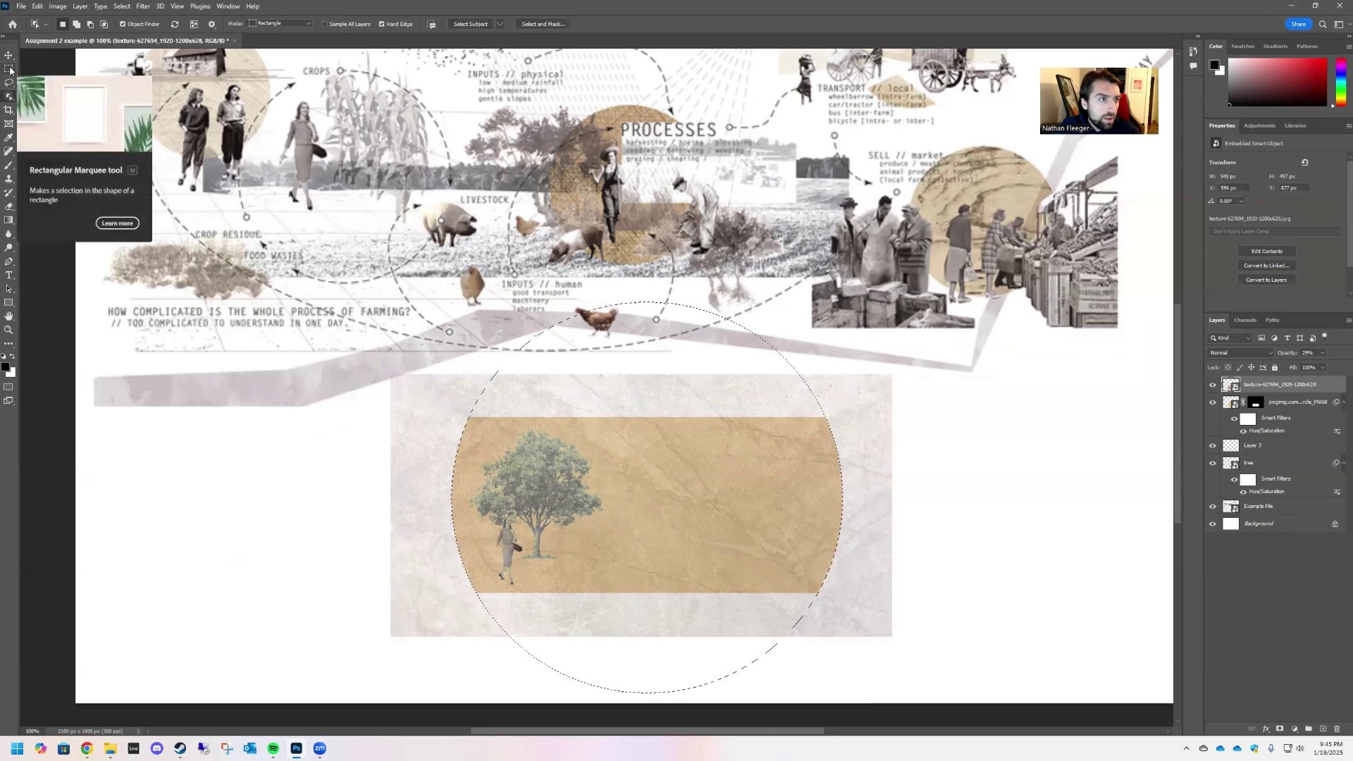
Subtract the part of the circle selection above the tan band with the Polygonal Lasso.
left_click(8, 83)
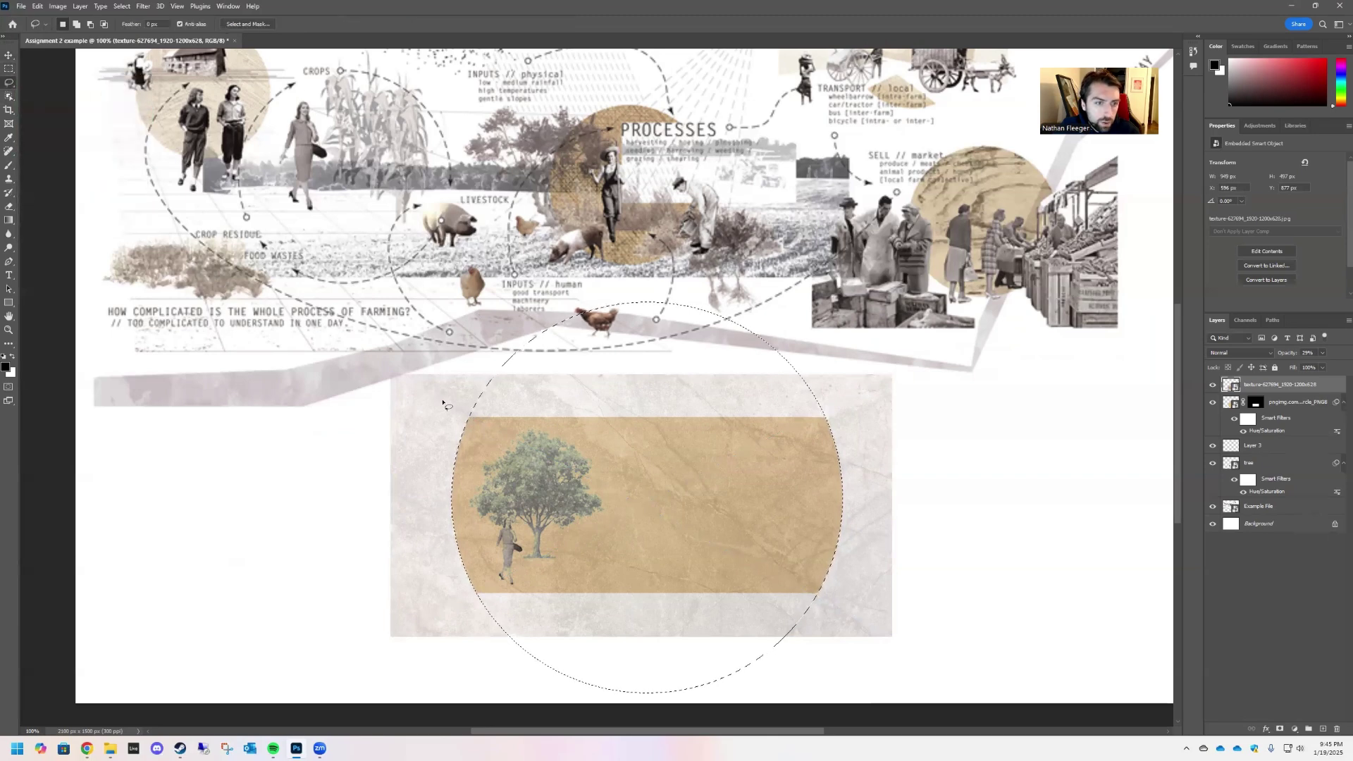
right_click(9, 82)
left_click(57, 93)
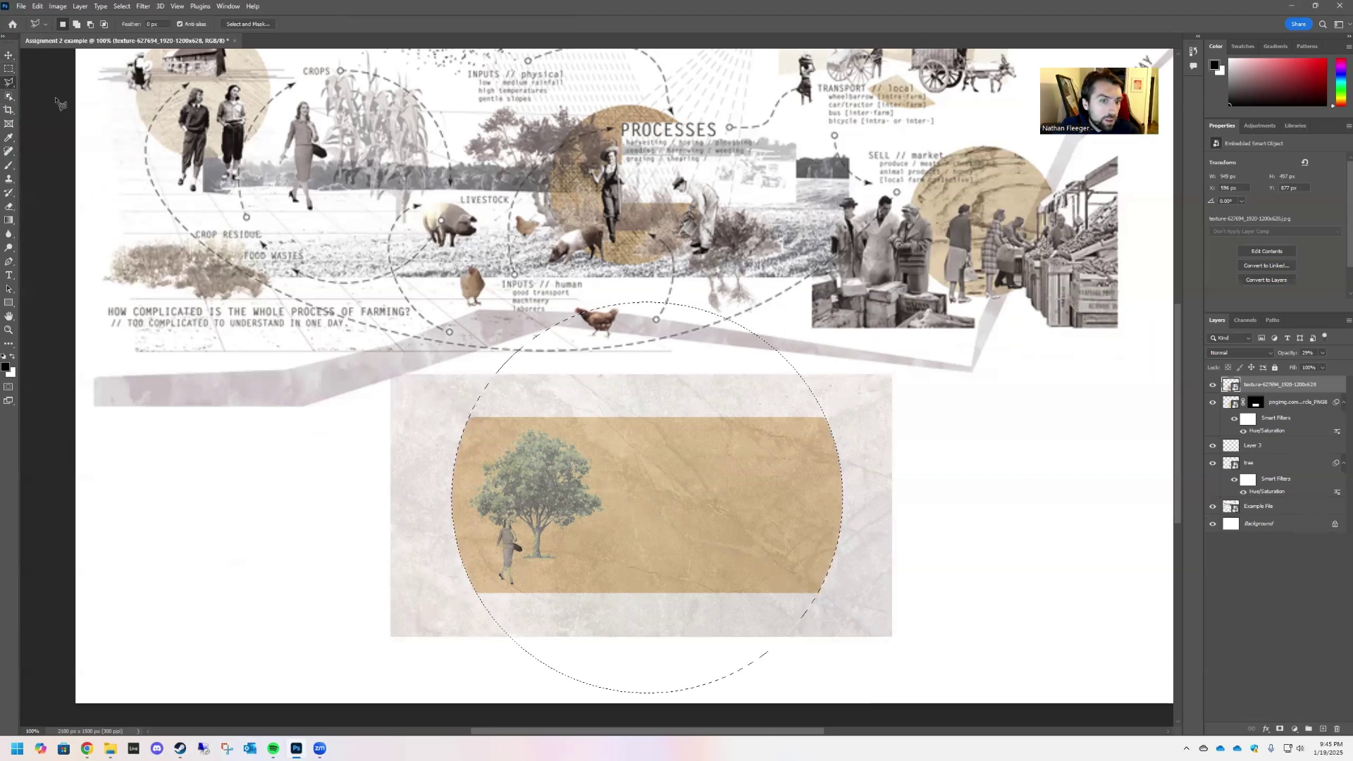
key("shift")
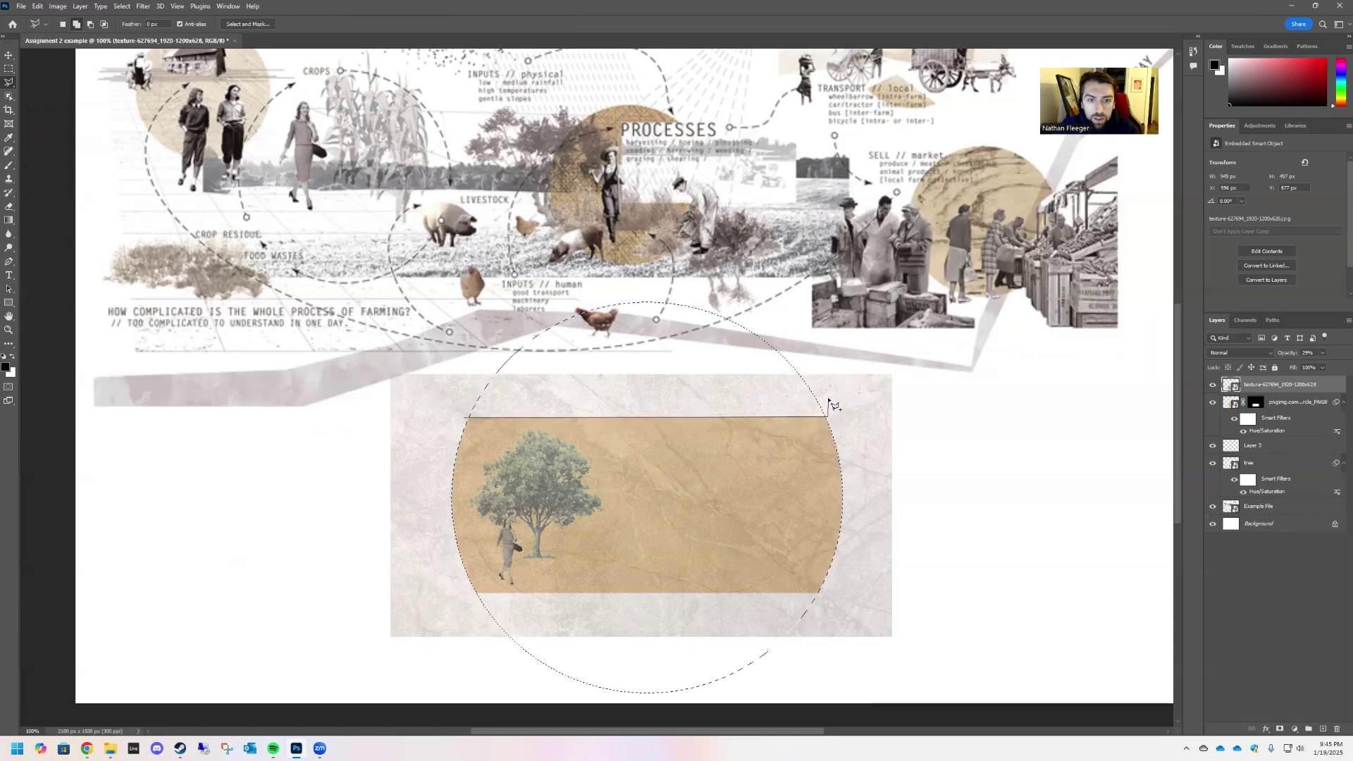
key("Escape")
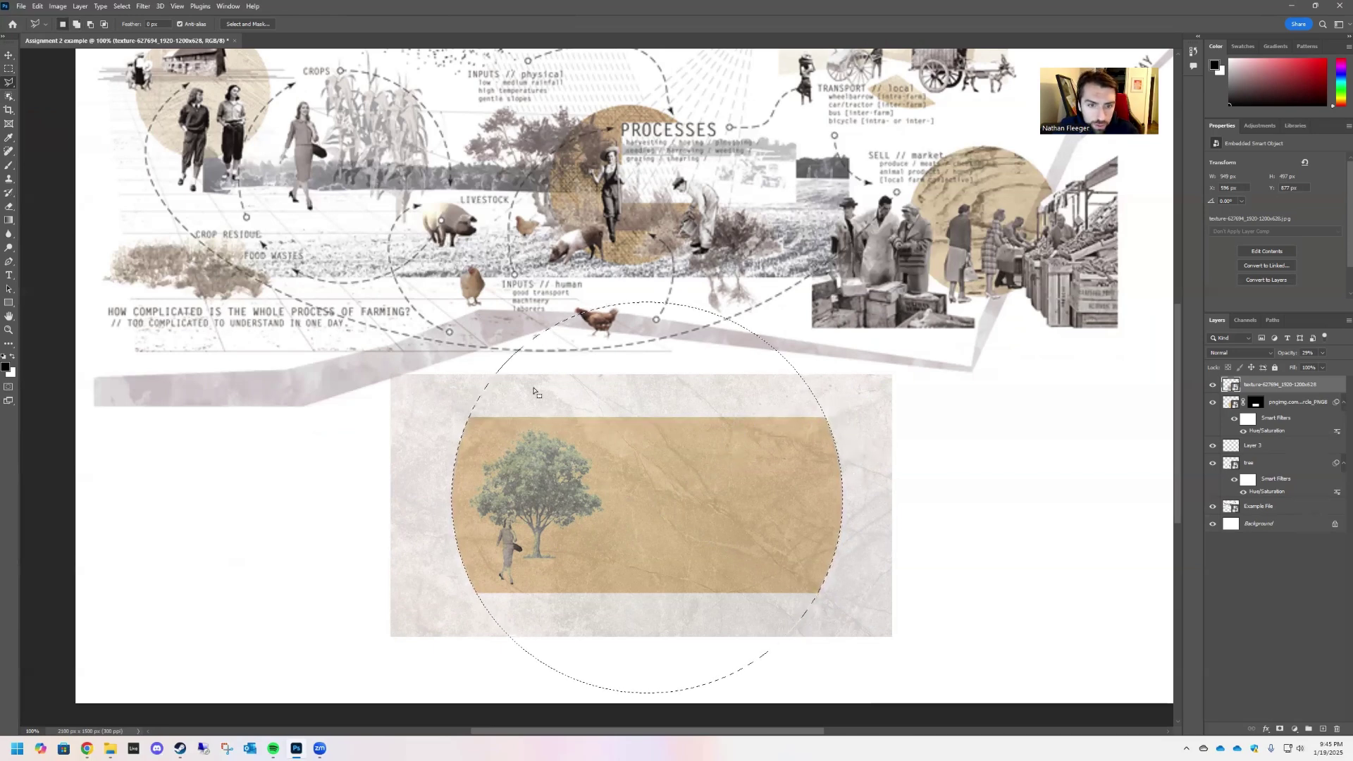
key("alt")
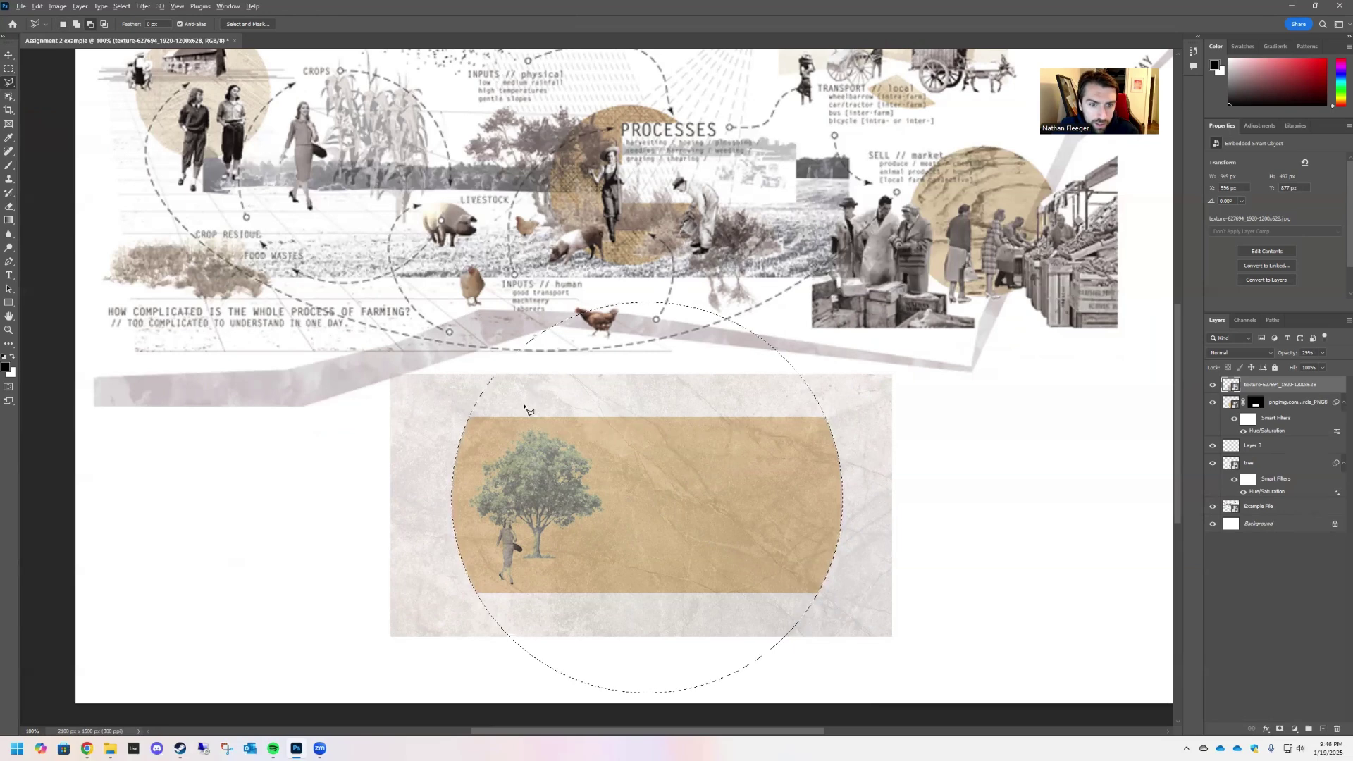
left_click(468, 417)
left_click(841, 418)
left_click(793, 280)
double_click(419, 384)
Subtract the part of the circle selection below the tan band so the selection matches the band's shape.
left_click(456, 591)
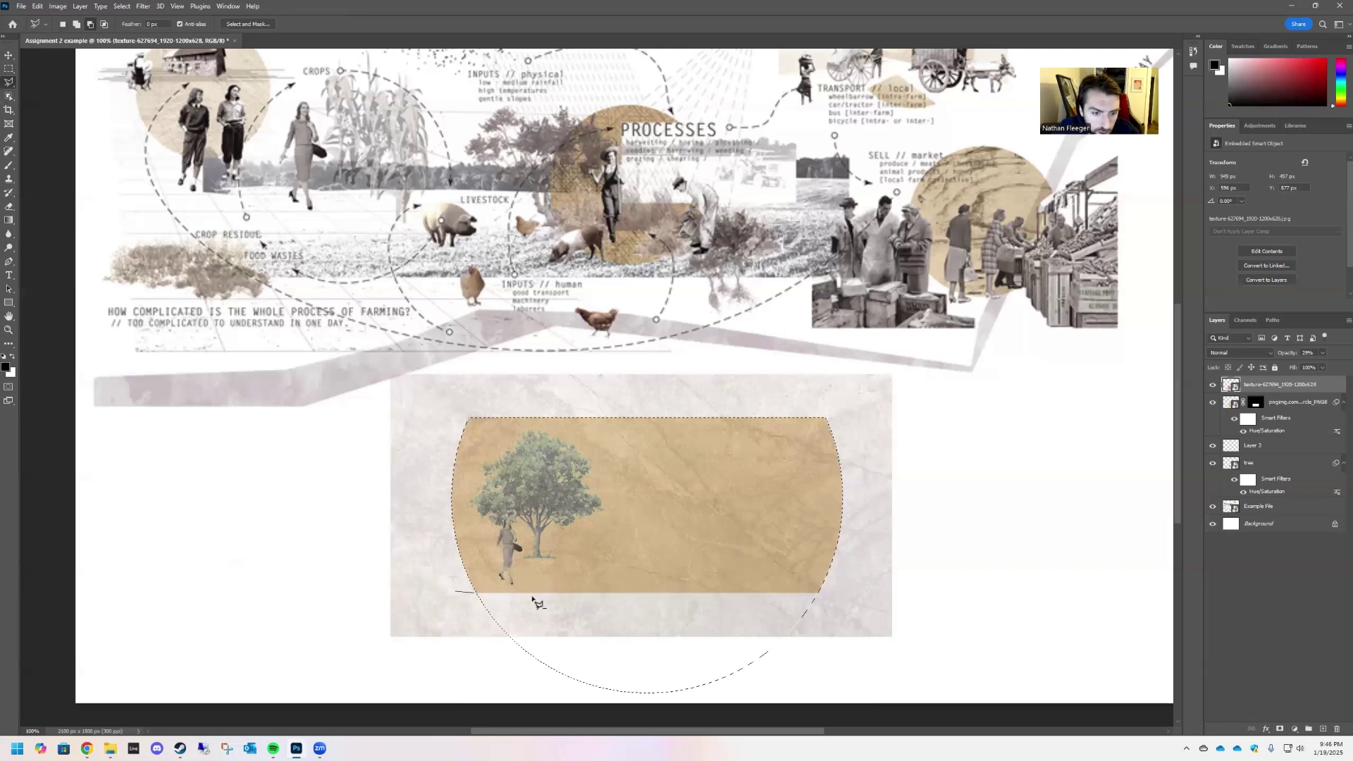
left_click(836, 593)
left_click(764, 691)
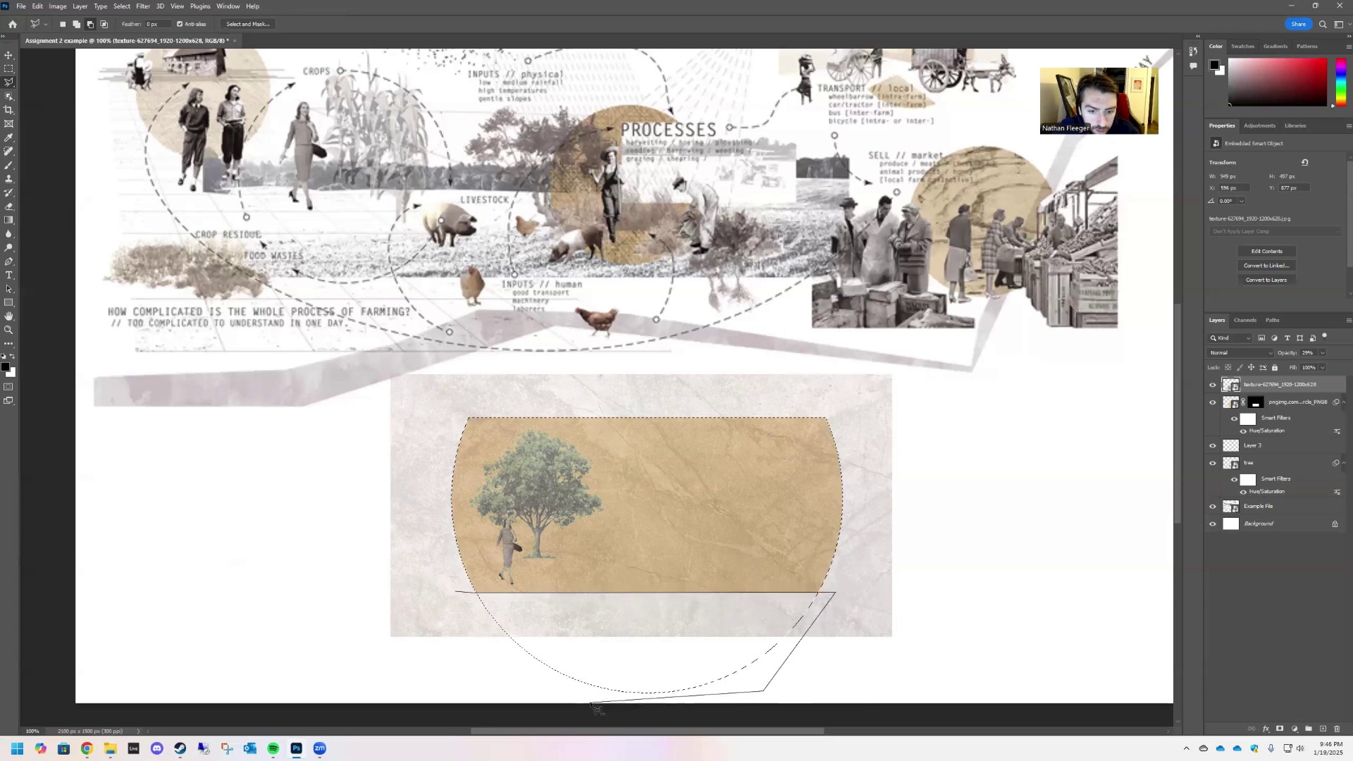
double_click(469, 641)
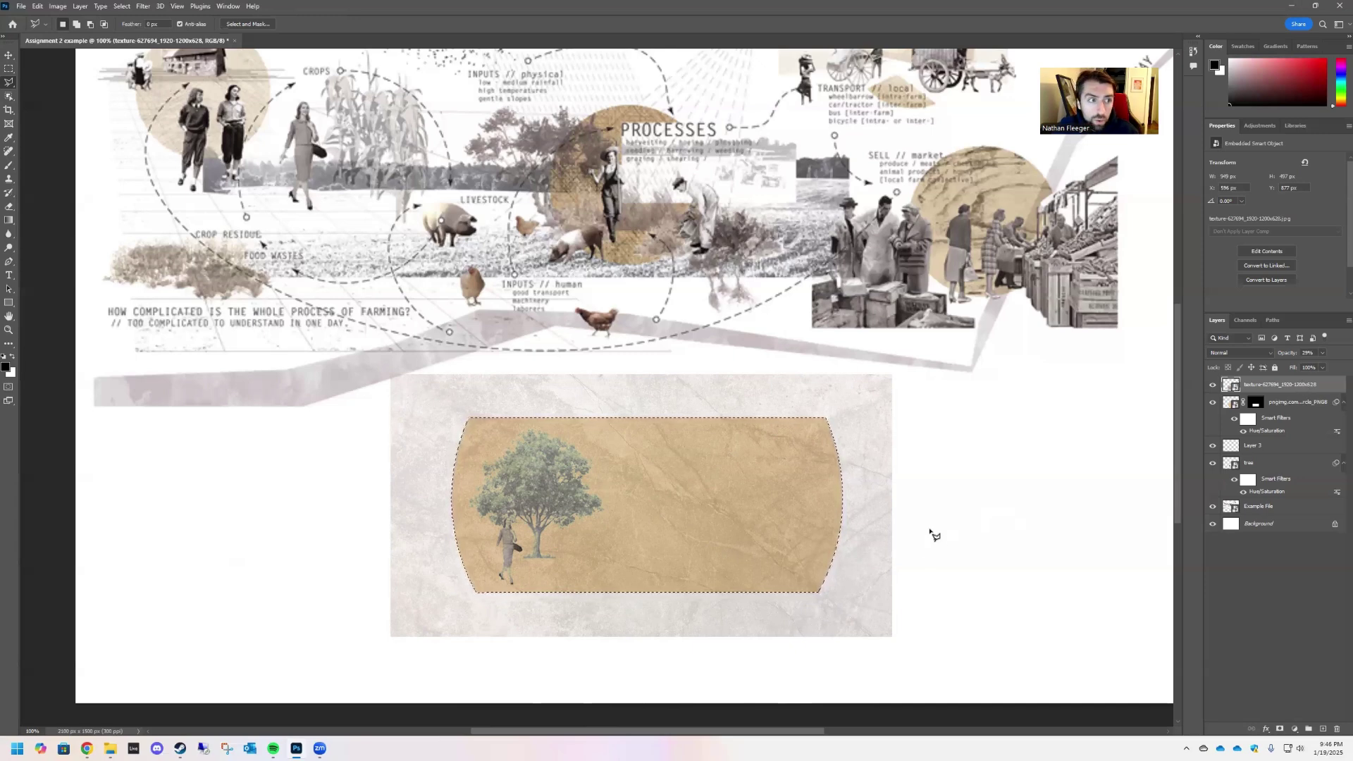
Add a layer mask to the texture from the active selection to confine it to the tan band, and deselect the layer.
left_click(1280, 729)
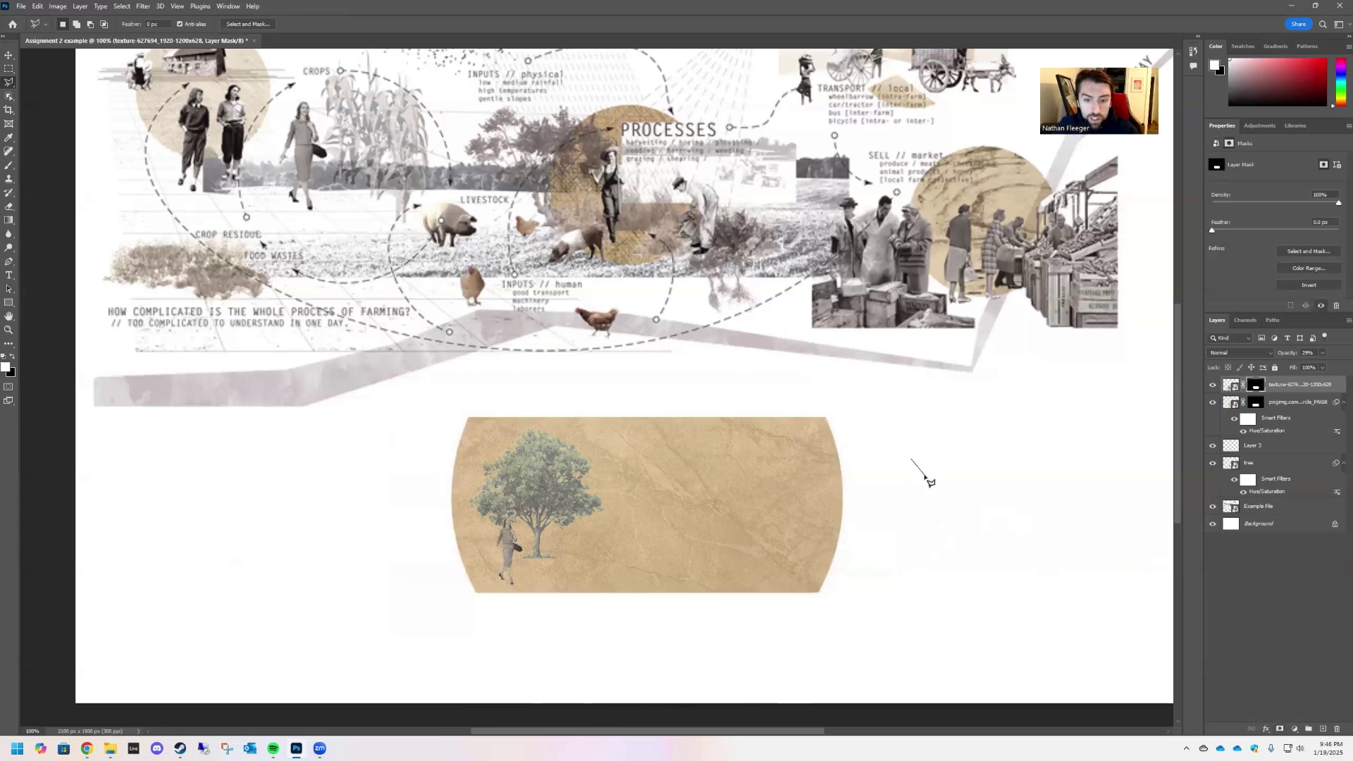
left_click(10, 56)
left_click(311, 527)
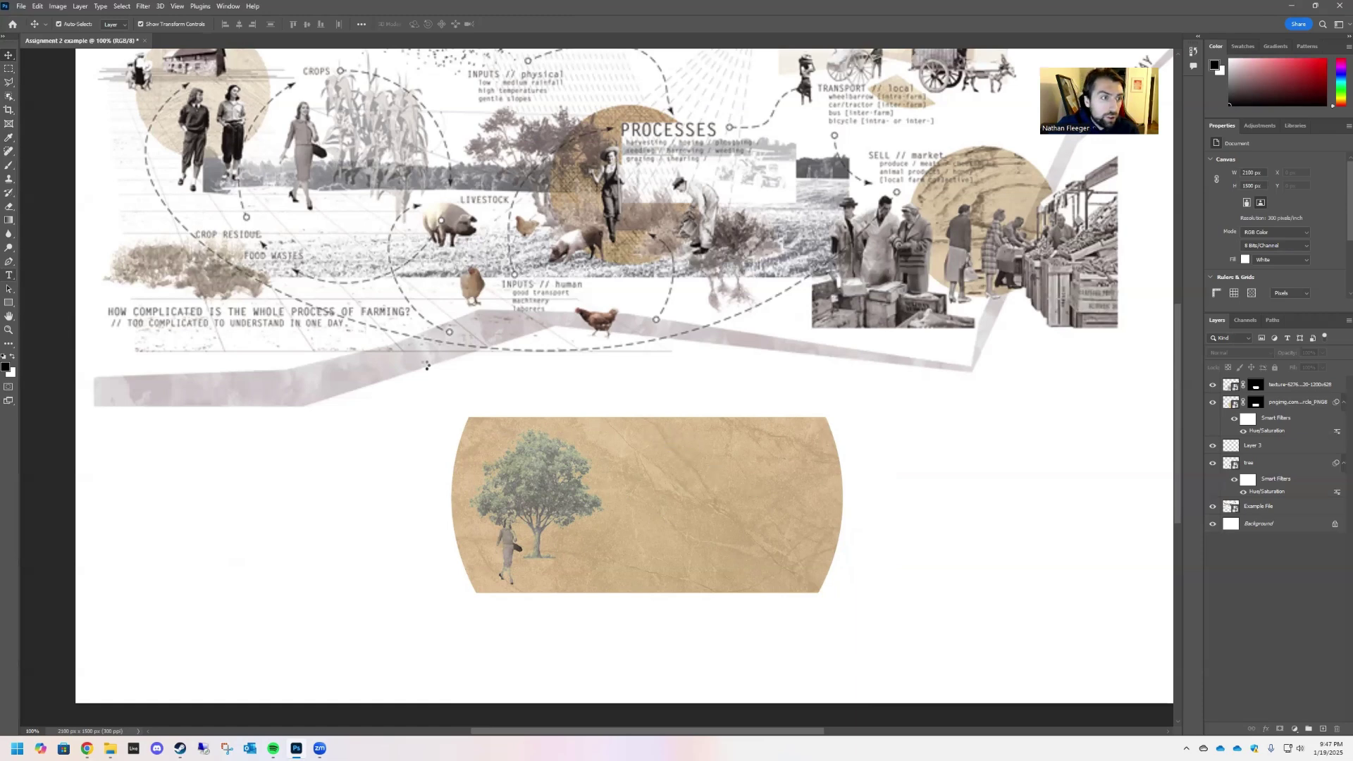
Add a paragraph text box of Lorem ipsum placeholder text on the tan band, right of the tree, and enlarge it to fit "Lorem ipsum dolor".
left_click(10, 275)
left_click_drag(666, 440, 754, 487)
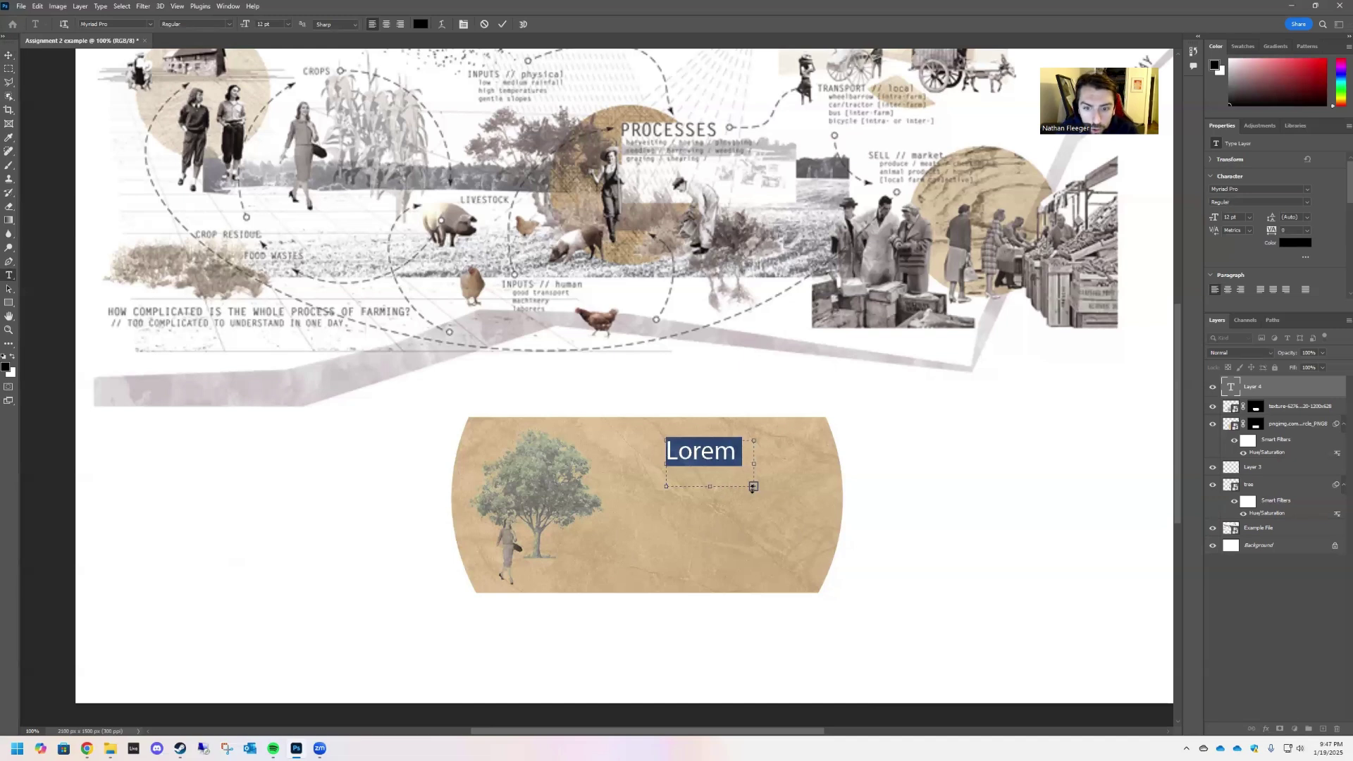
left_click_drag(768, 501, 804, 506)
left_click(868, 537)
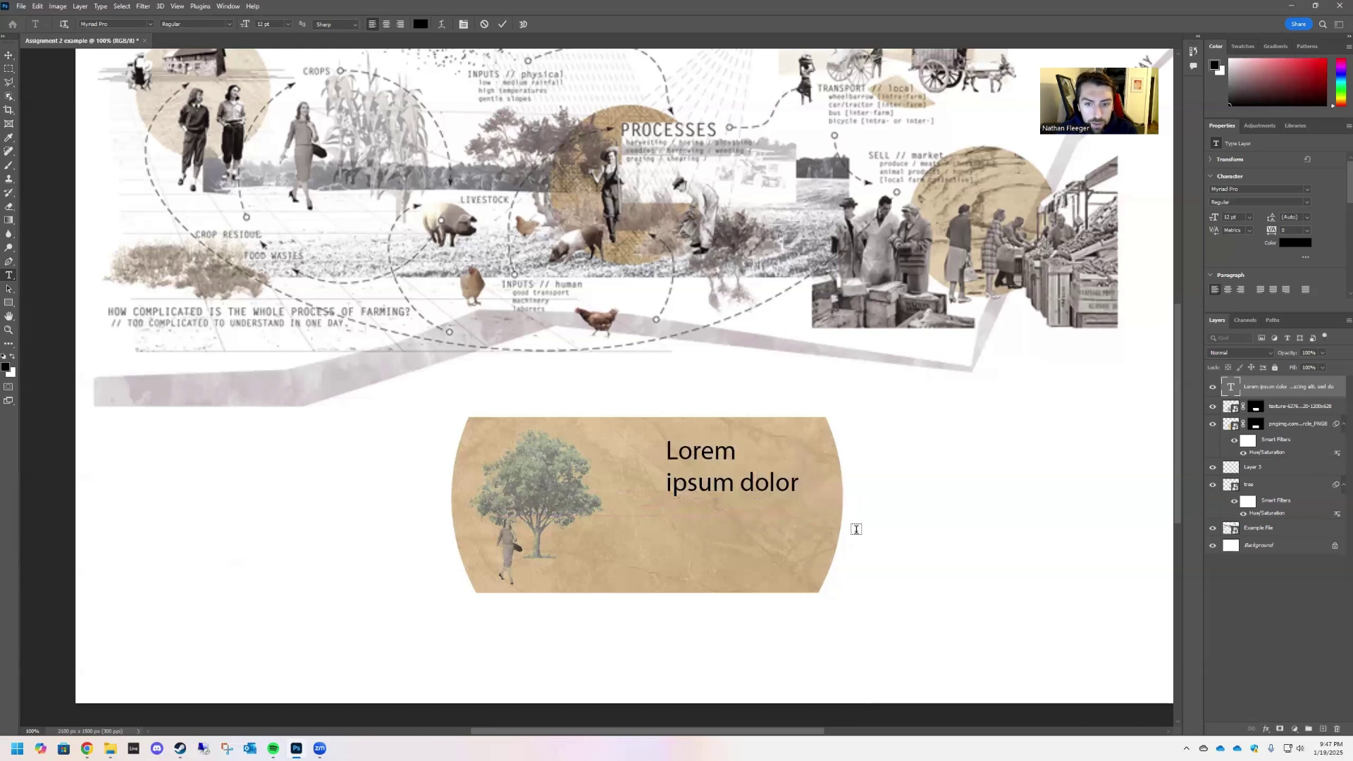
left_click_drag(669, 451, 817, 492)
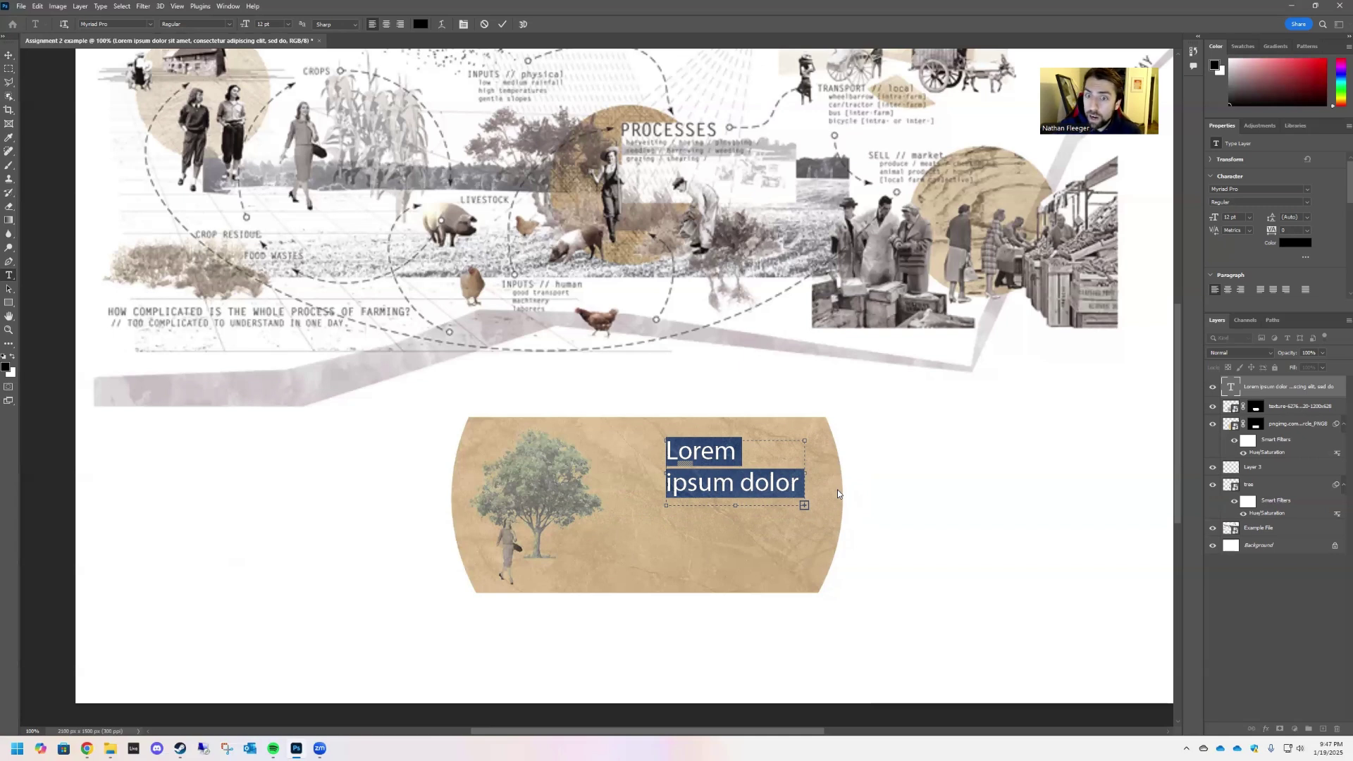
left_click(886, 478)
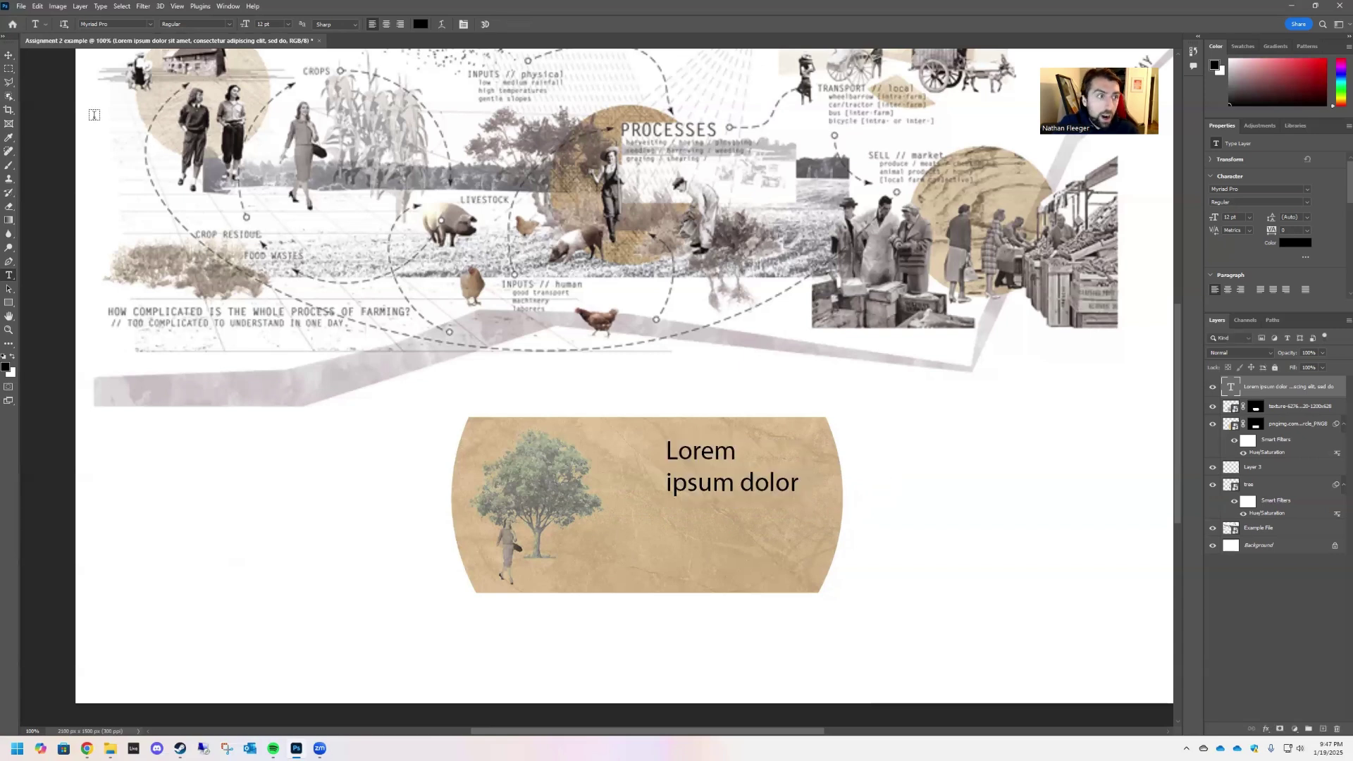
Move the placeholder text slightly right, close to the tan band's right edge, and leave all layers deselected.
left_click(10, 55)
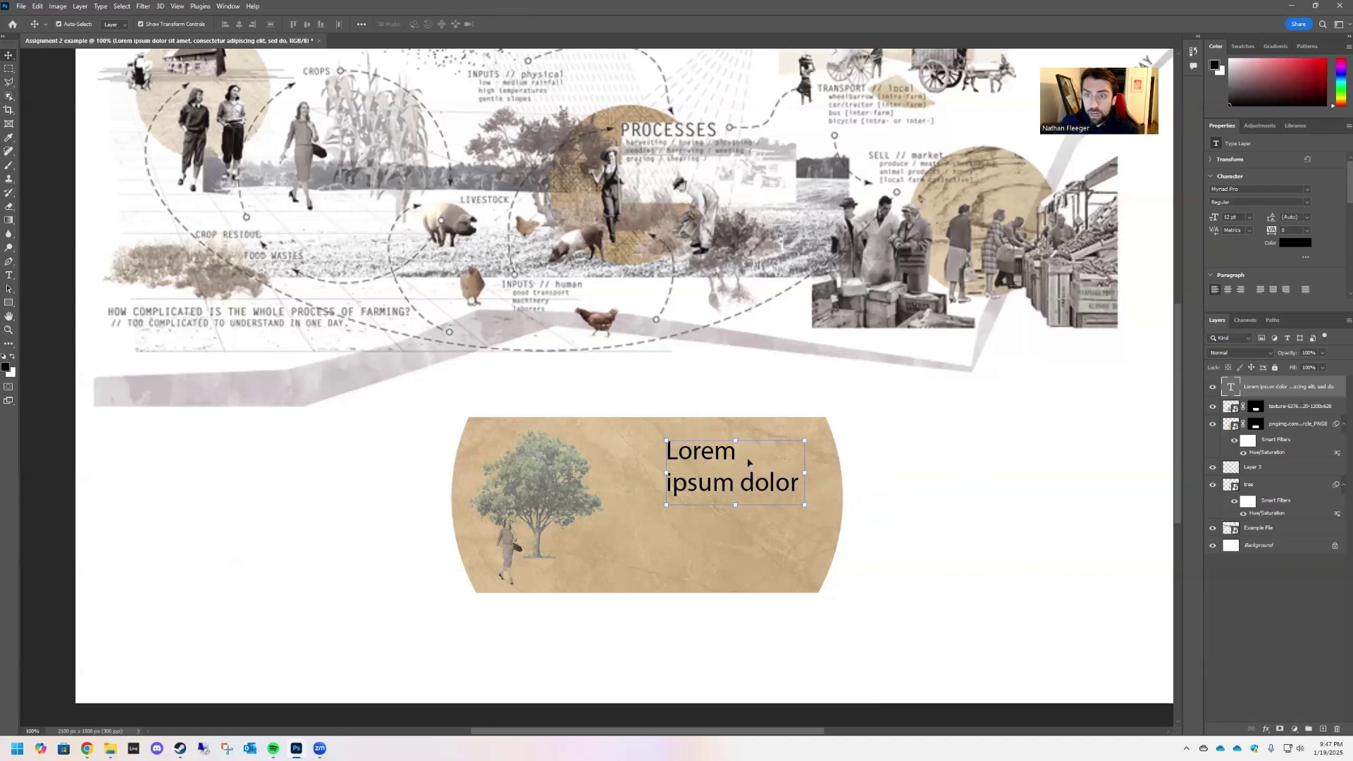
left_click_drag(704, 457, 731, 456)
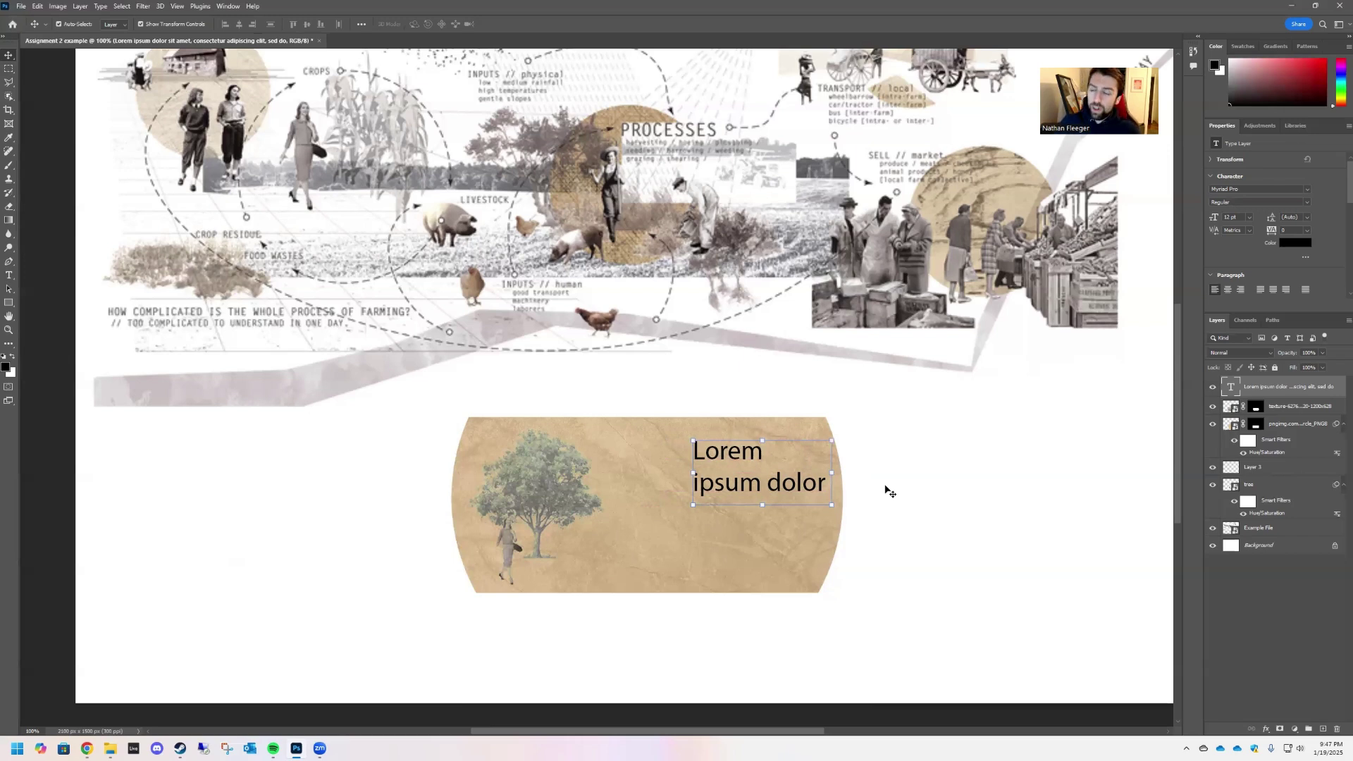
right_click(702, 458)
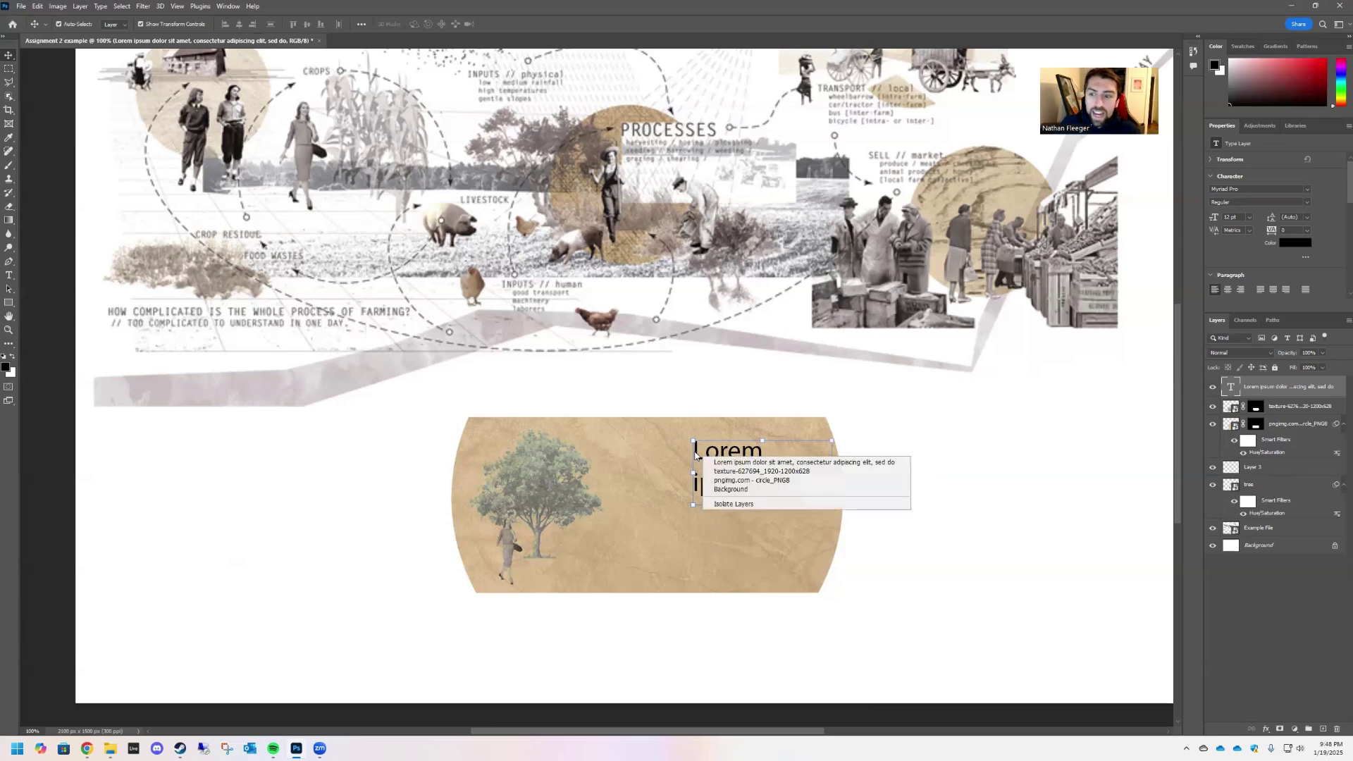
left_click(726, 451)
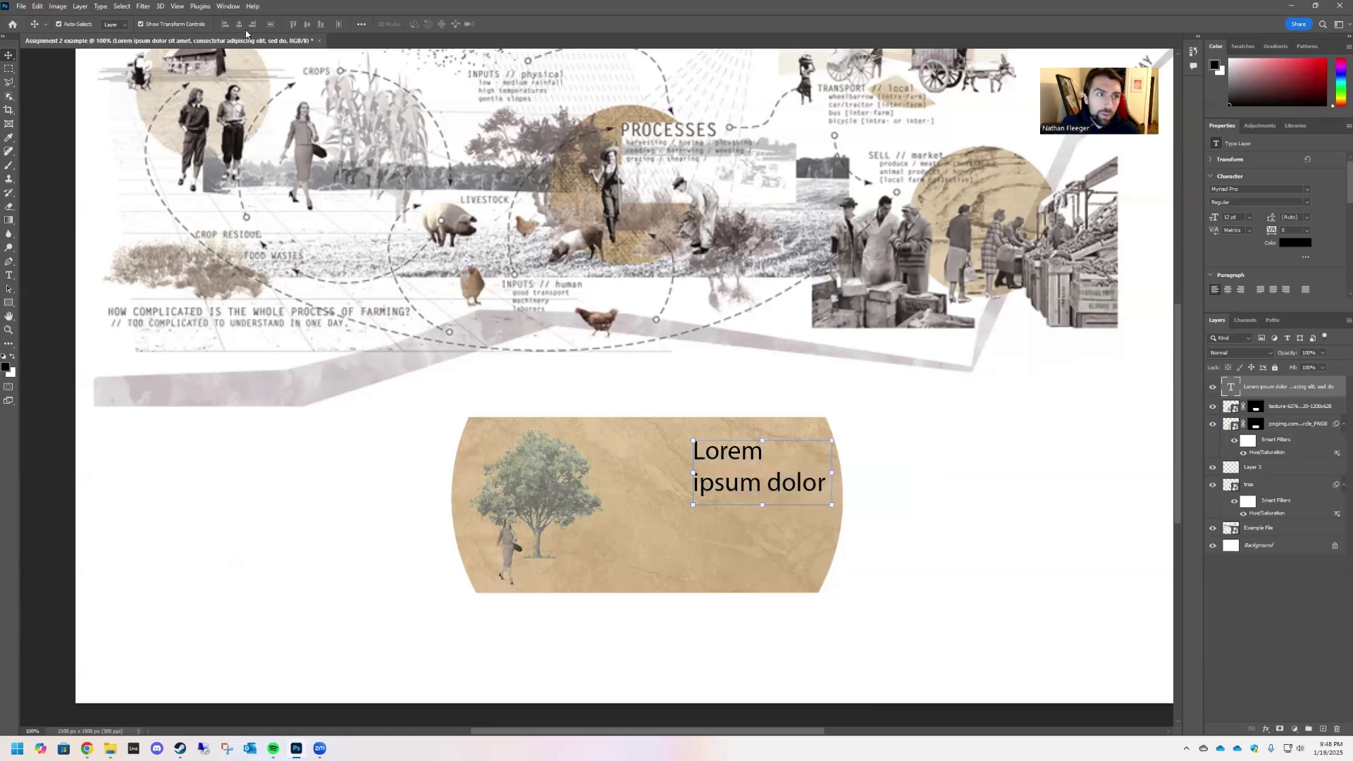
left_click(891, 416)
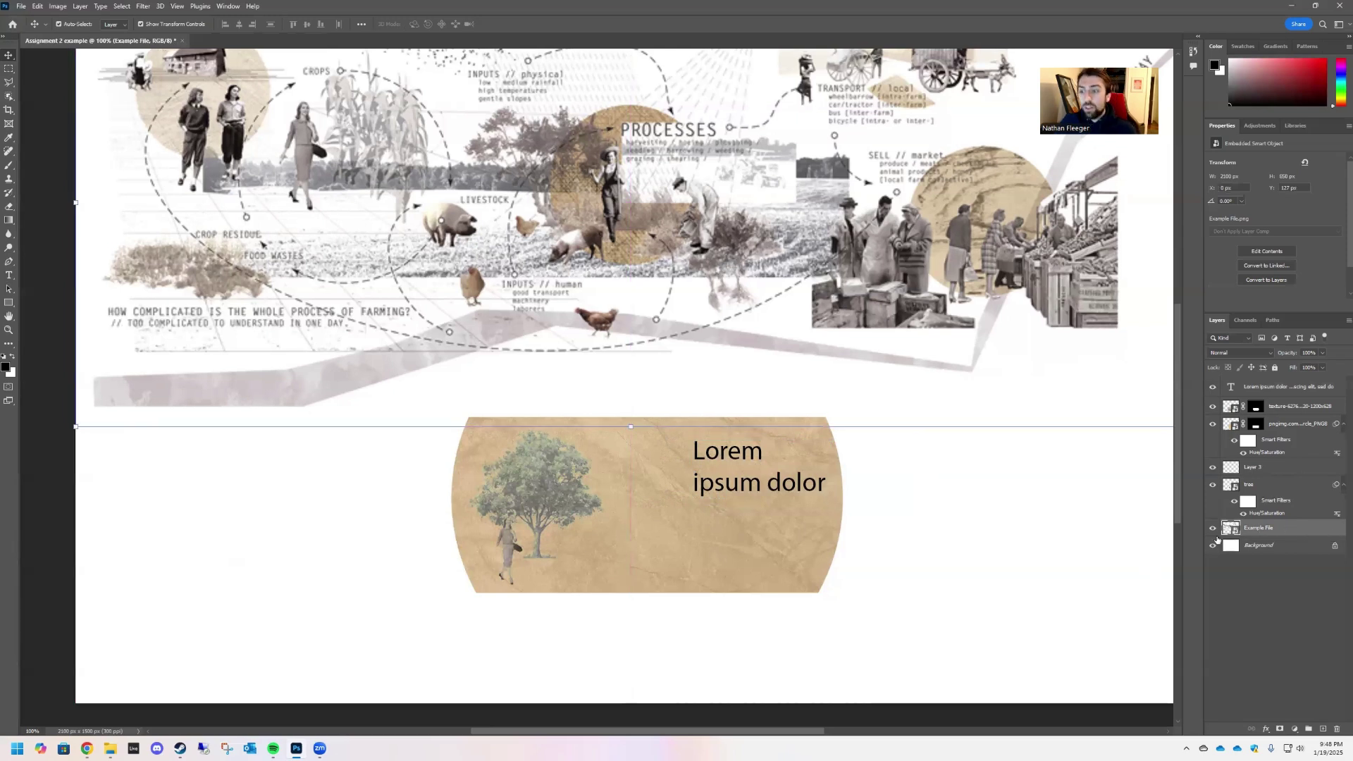
left_click(1023, 508)
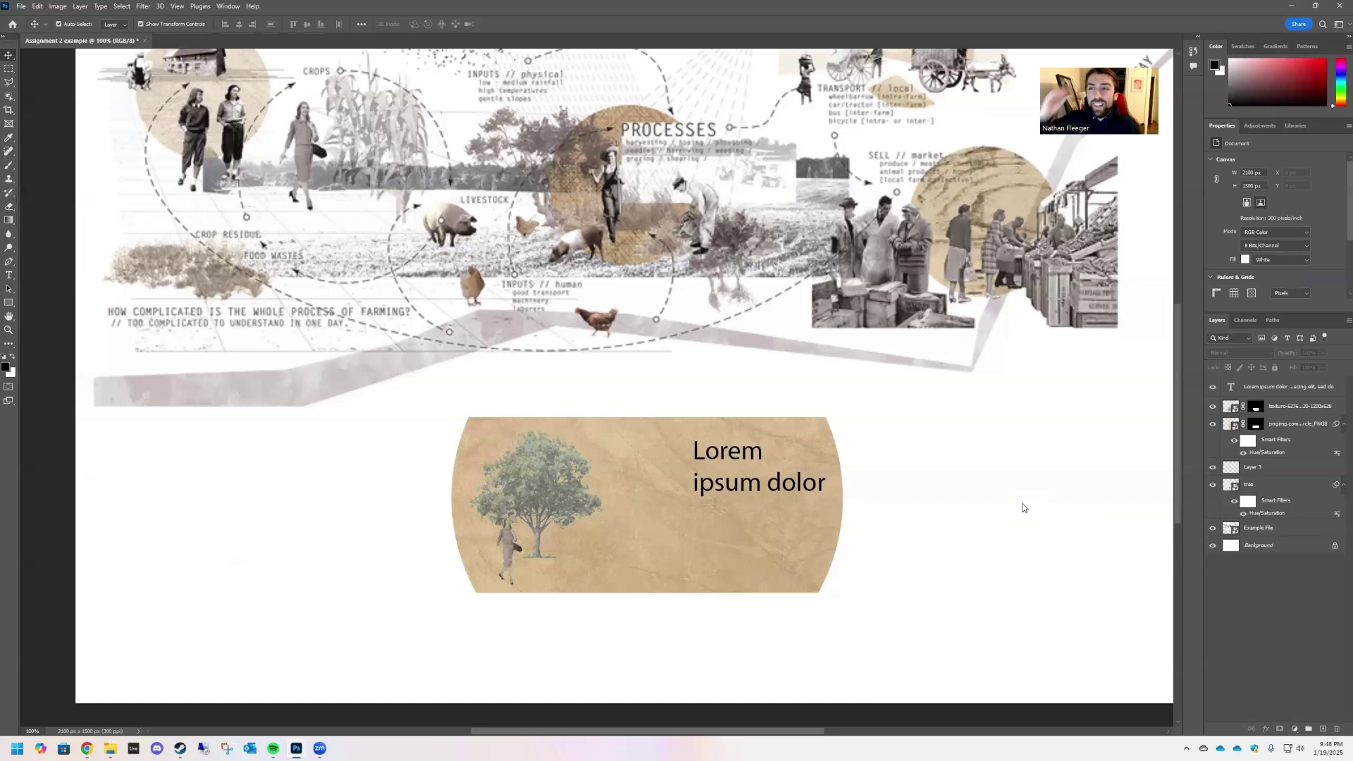